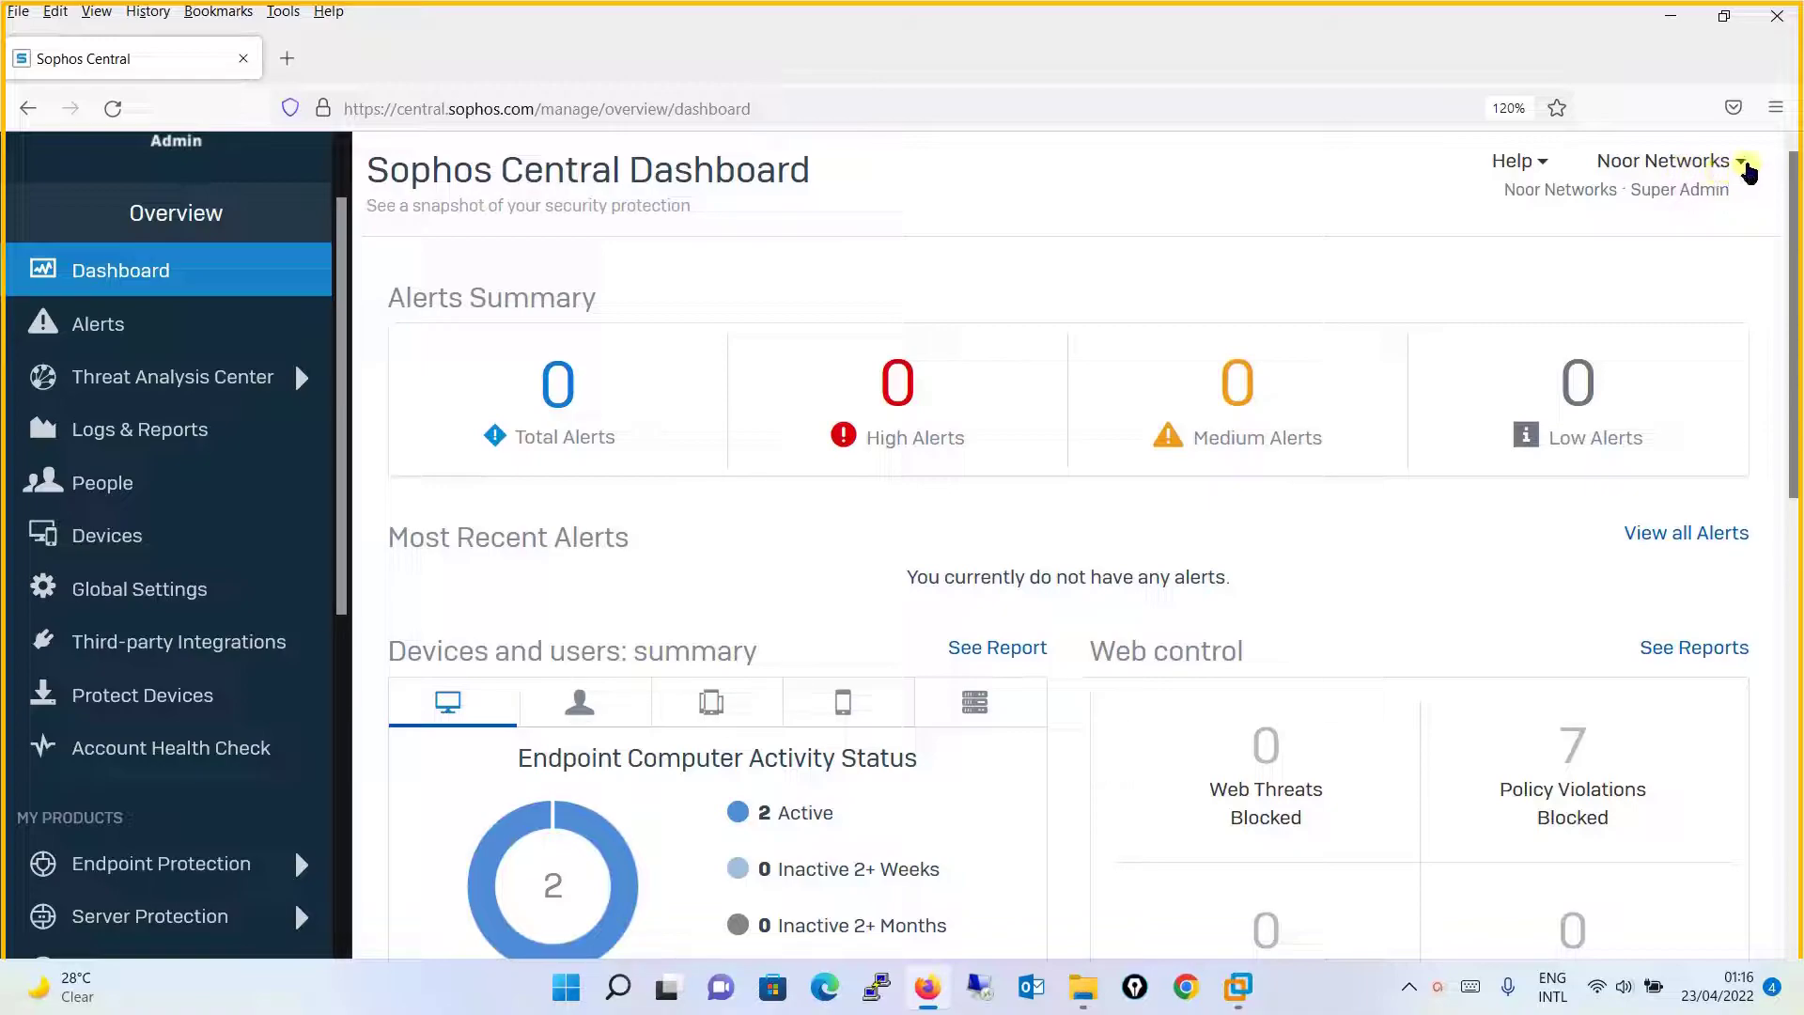
Open the Noor Networks Account Details page showing Company Info with country United Arab Emirates
click(1739, 165)
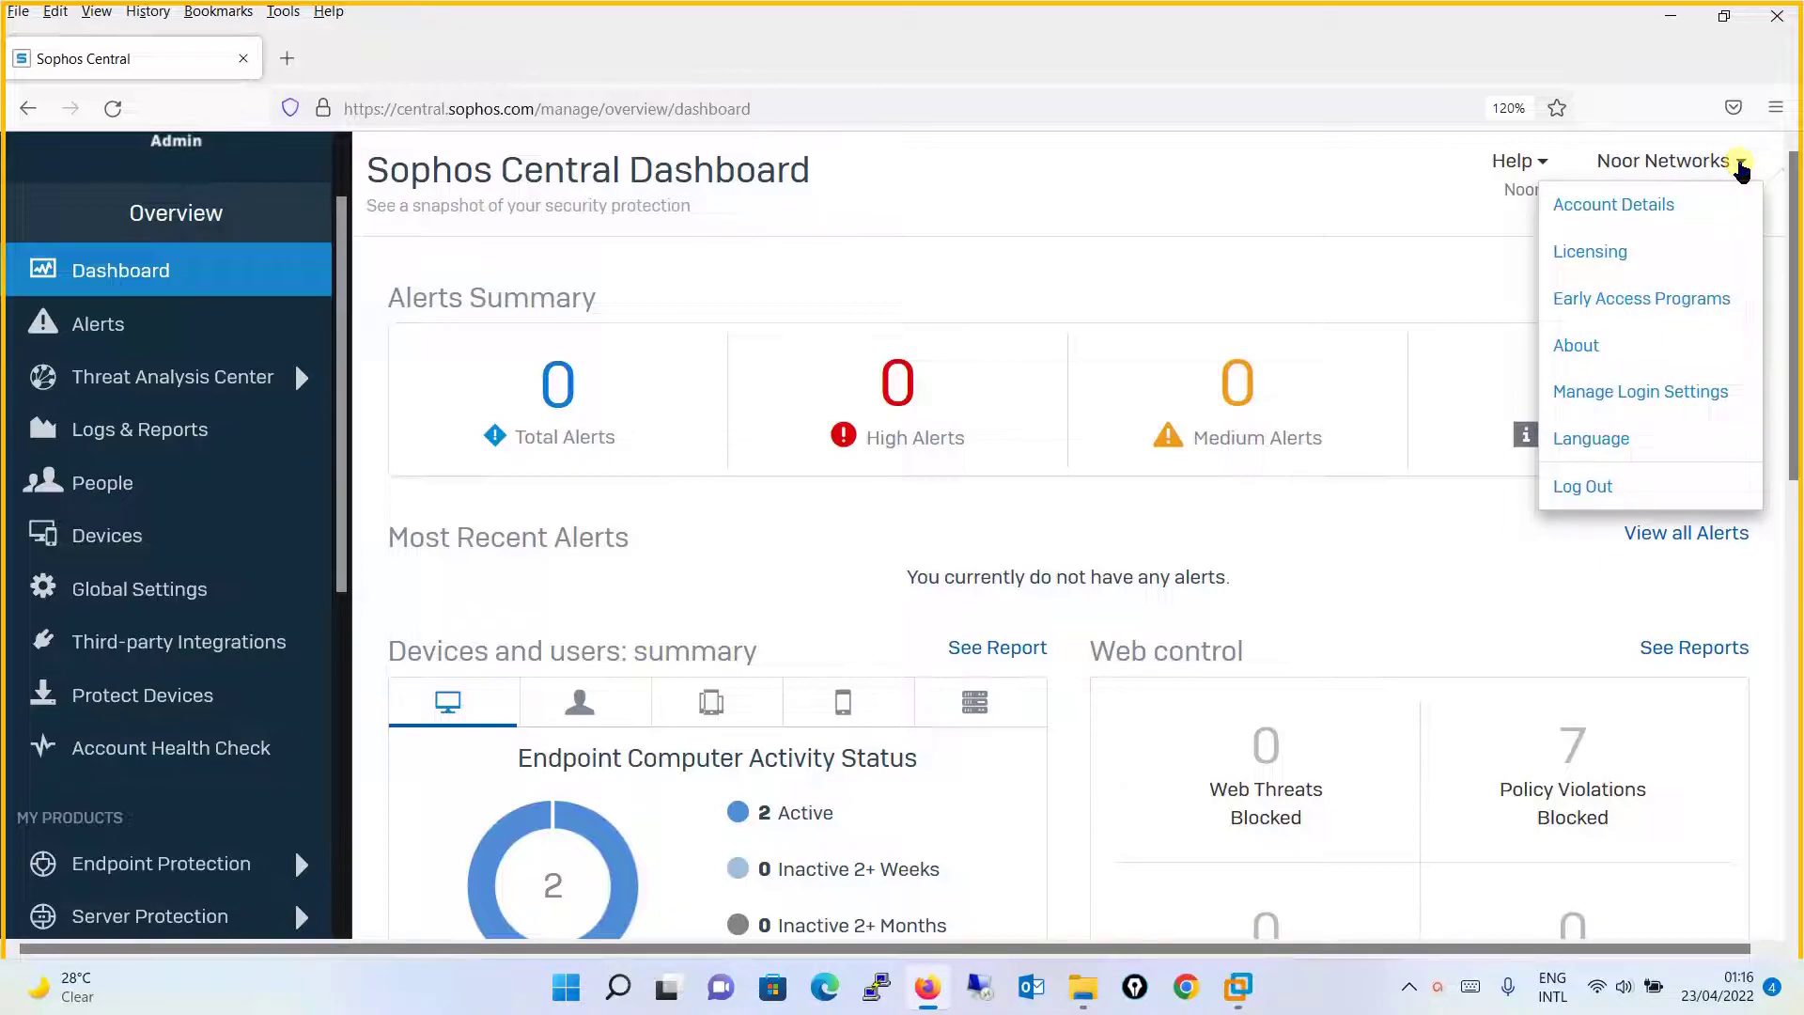
click(1707, 207)
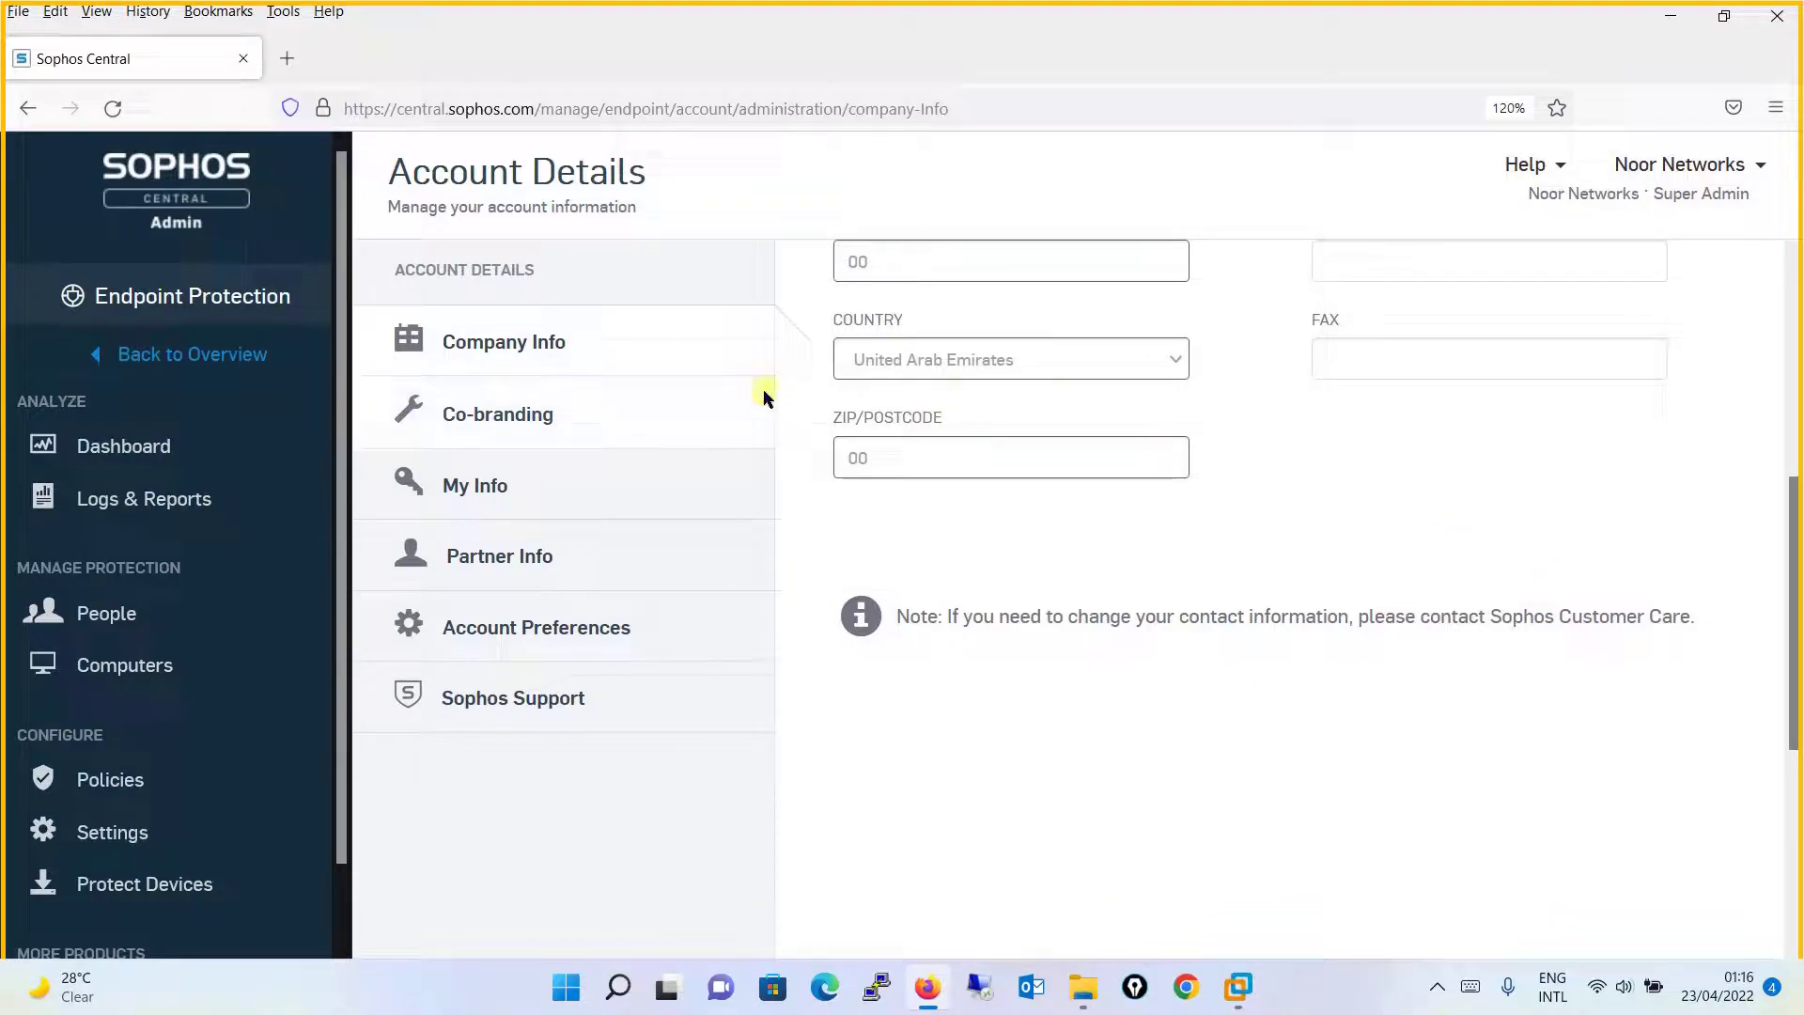
Show the Co-branding section and start browsing for a 100px by 60px company logo
click(570, 419)
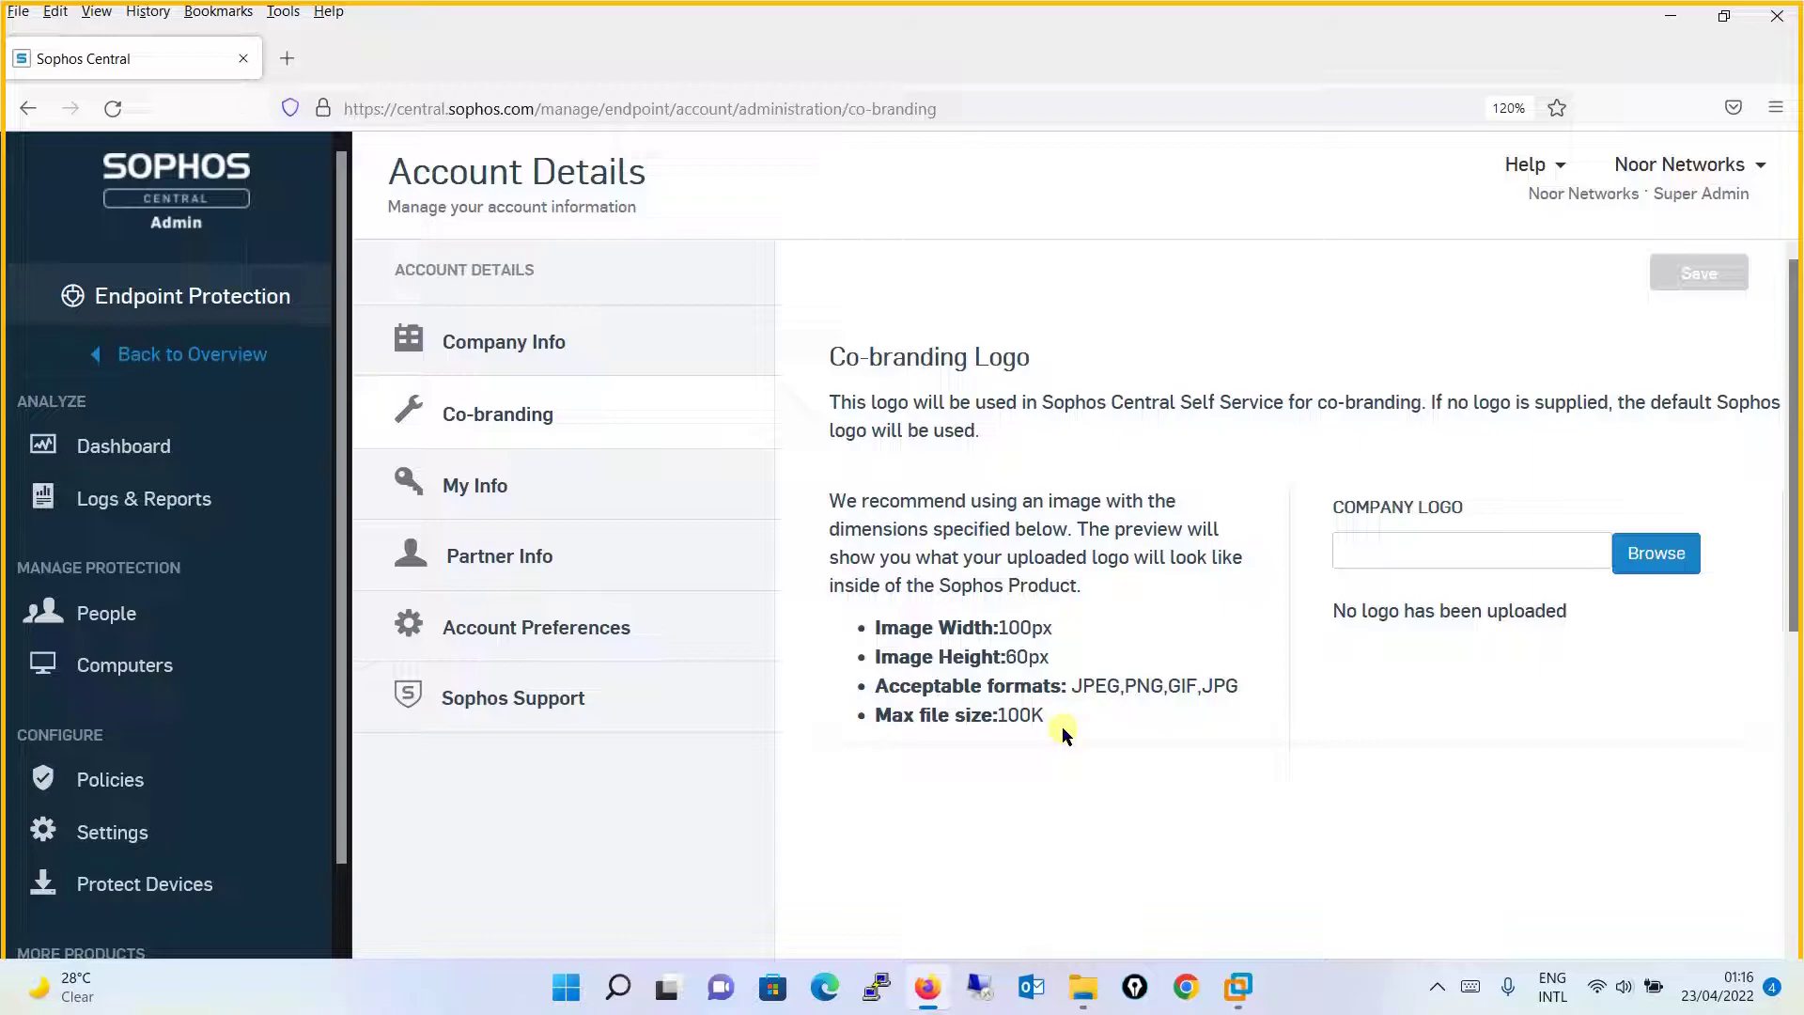
click(1668, 561)
Look over the My Info page, then view the blank Partner Info section
click(496, 484)
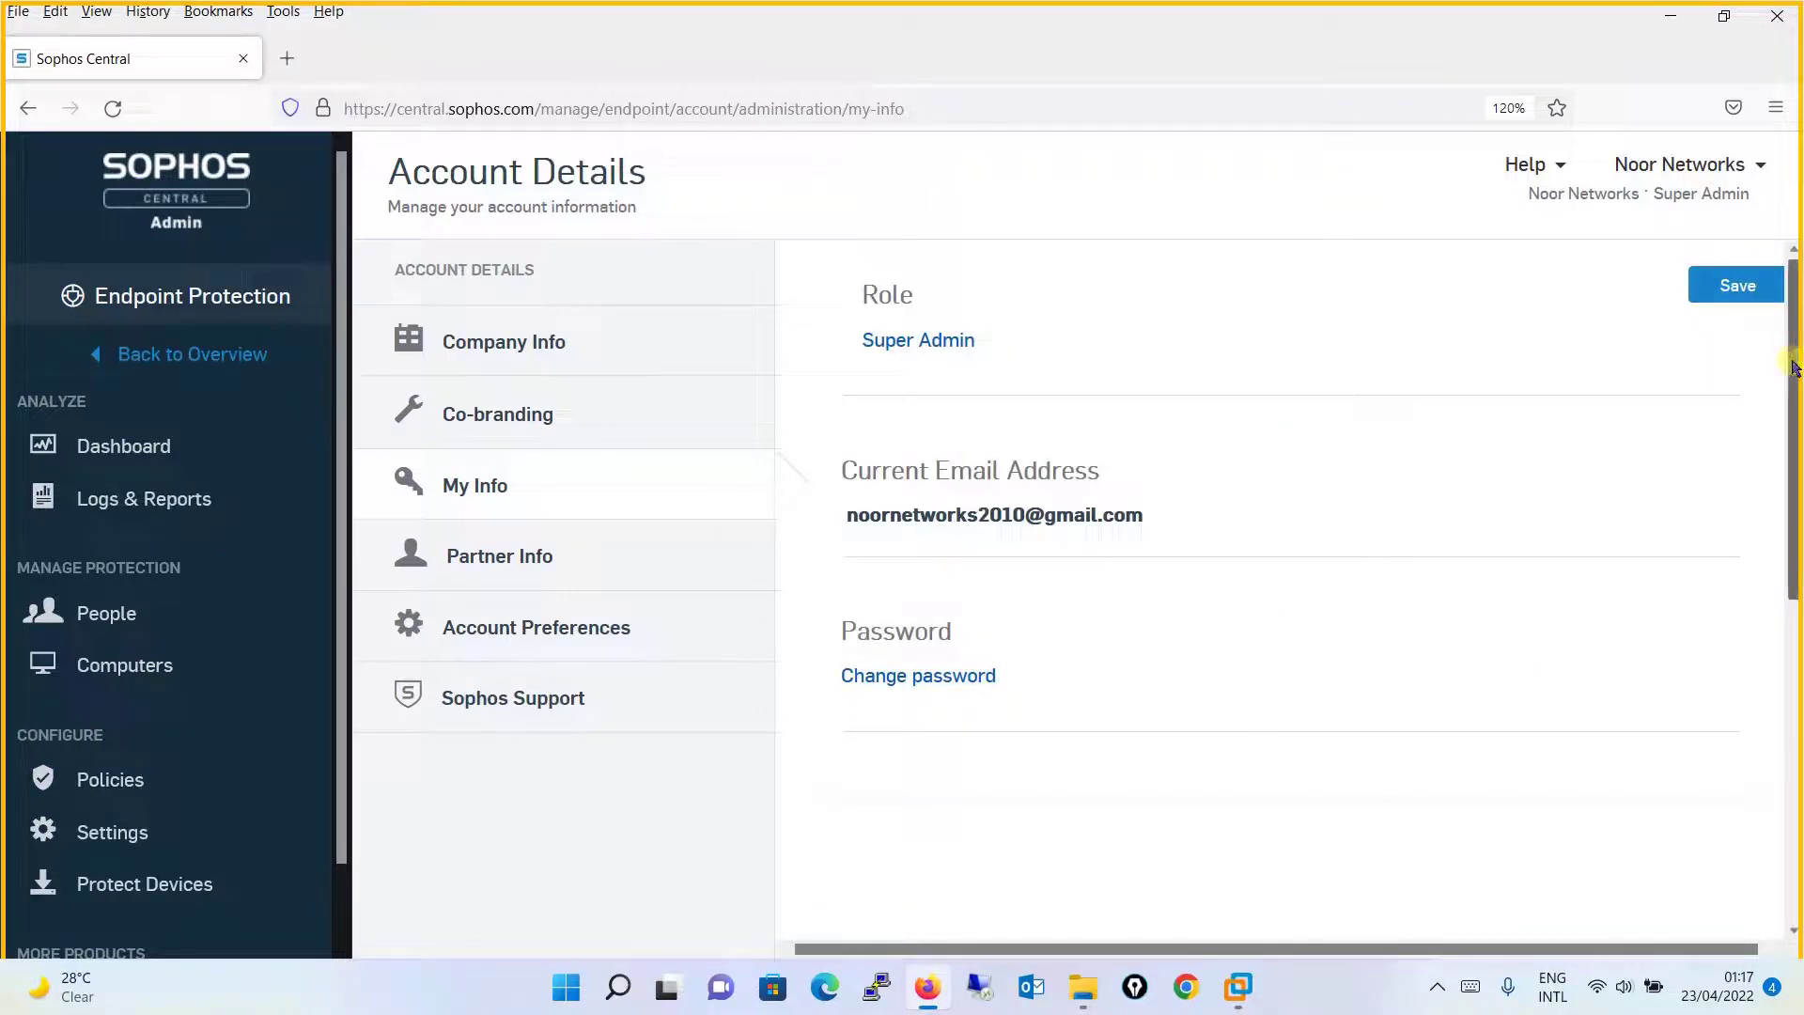
scroll(1797, 348, down, 4)
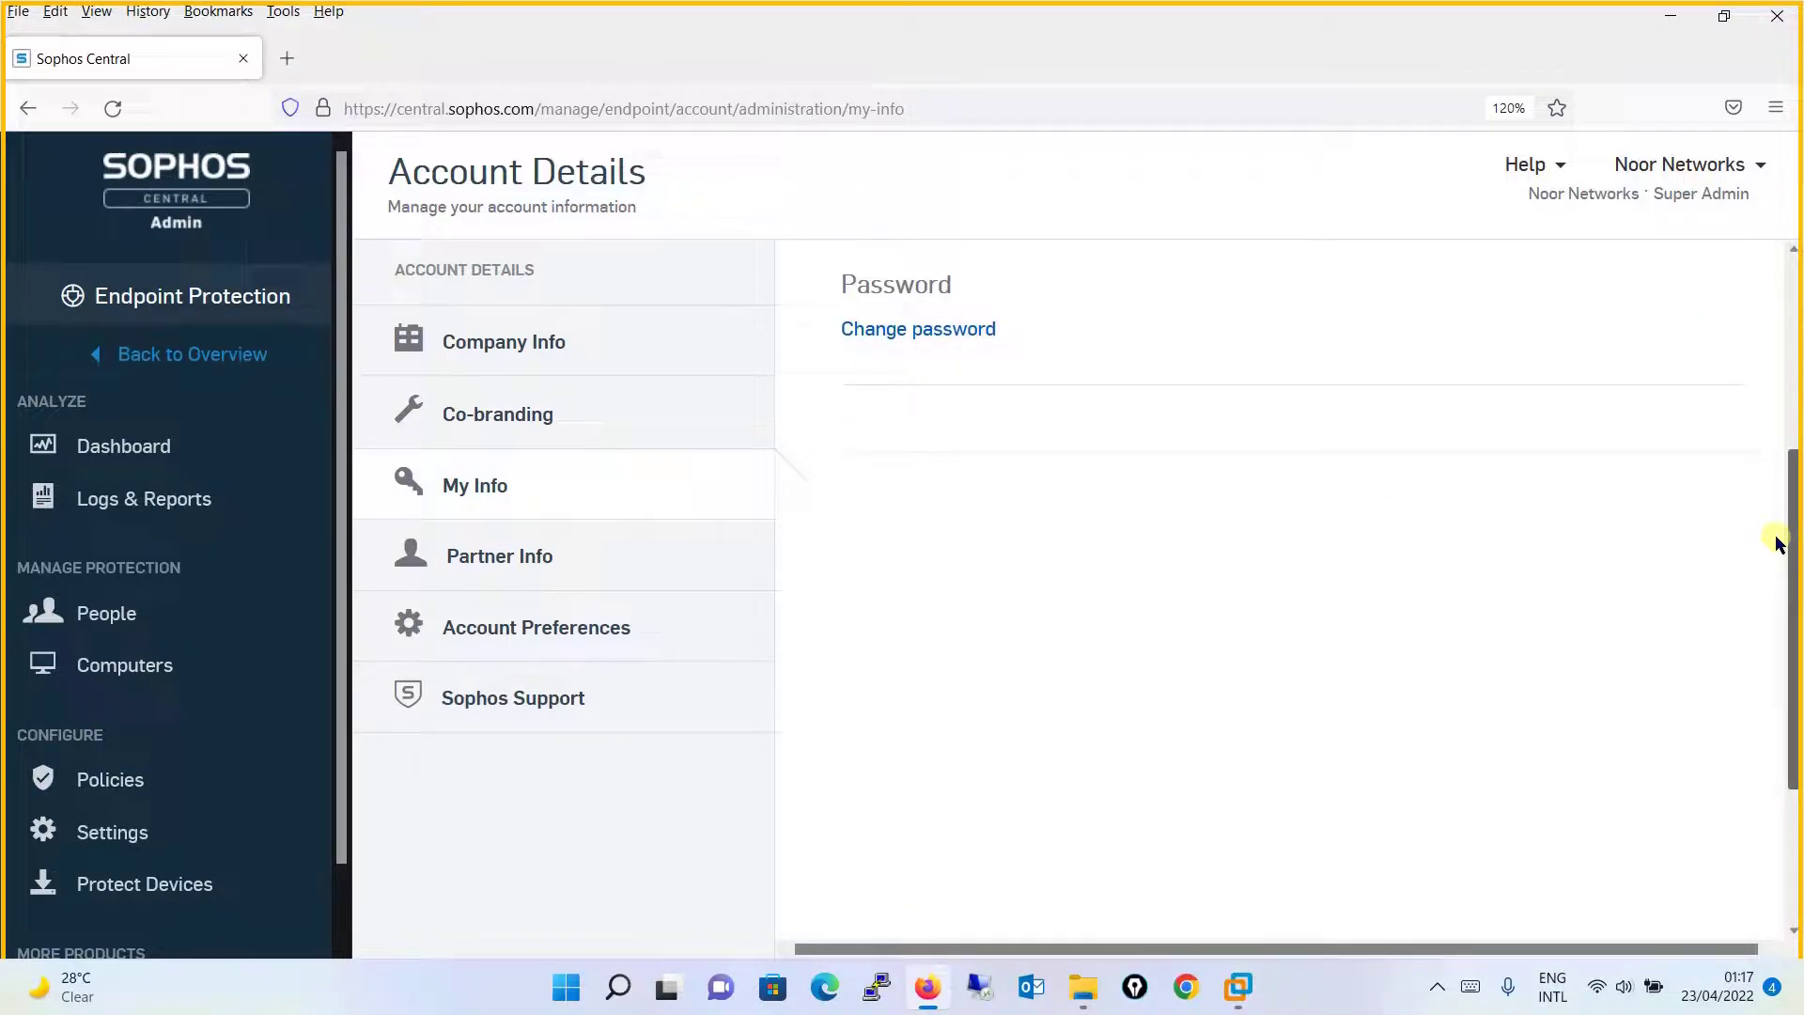
scroll(1783, 526, up, 1)
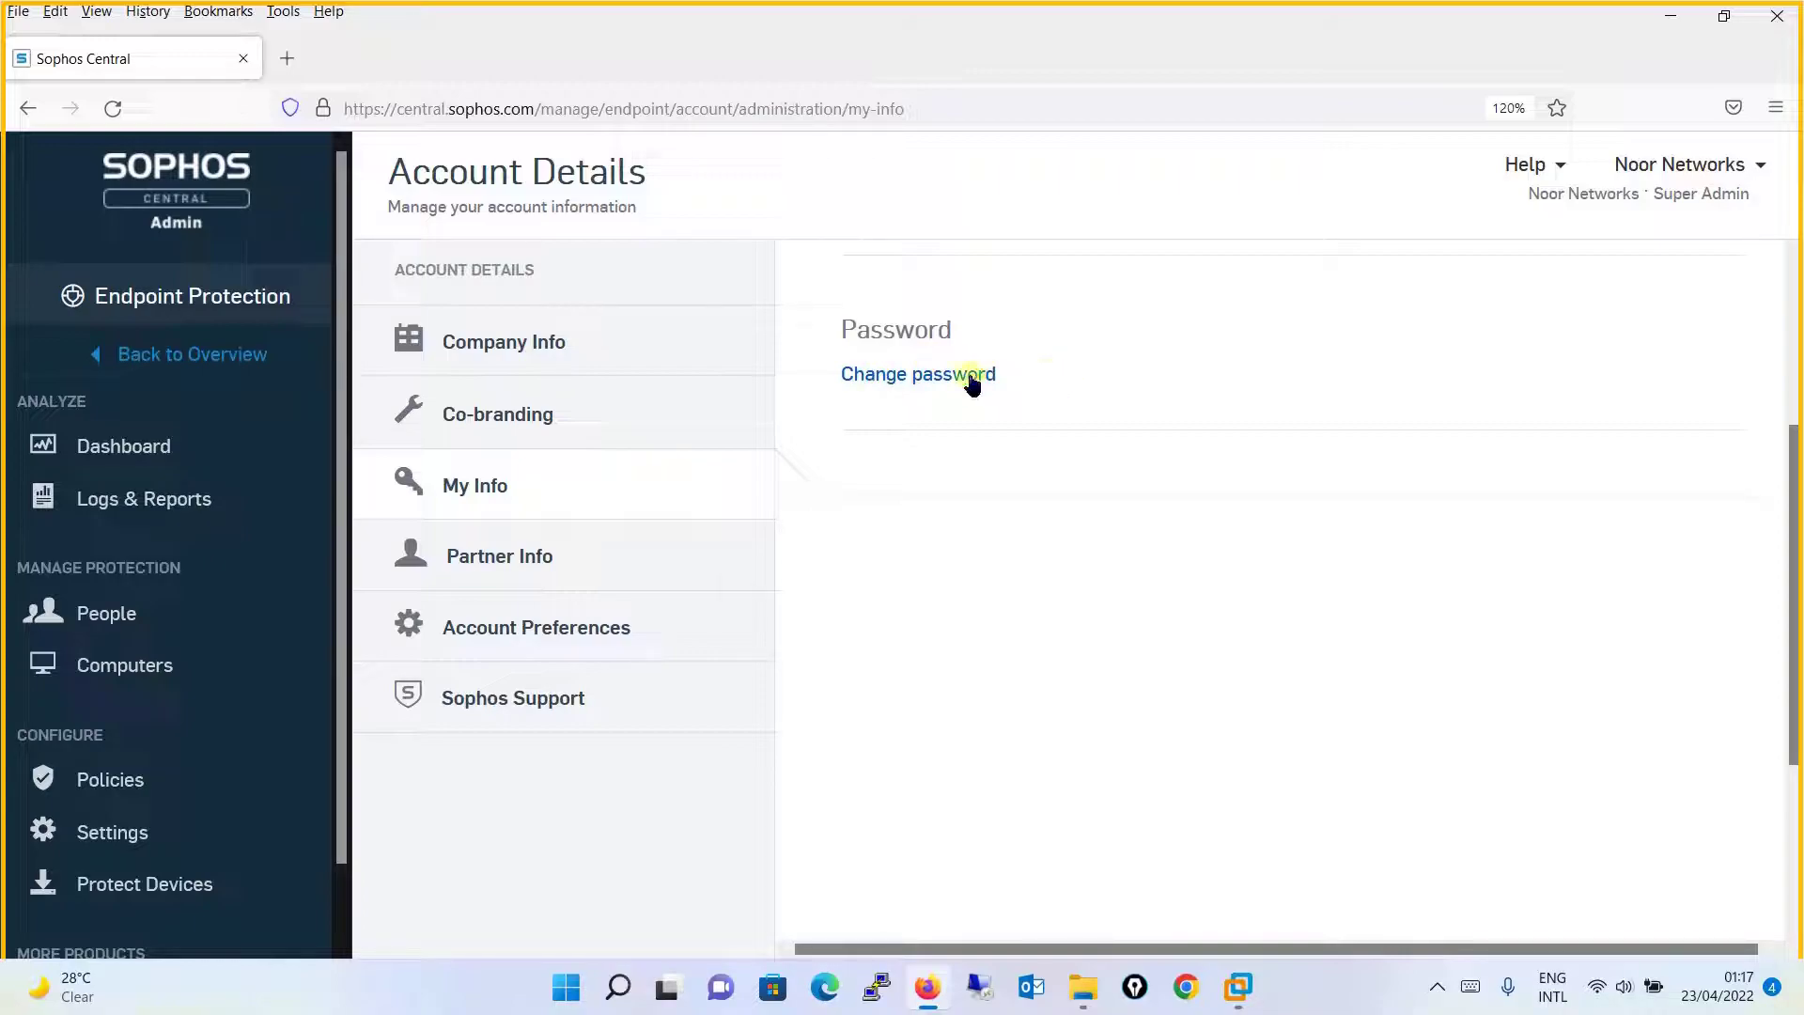
click(618, 560)
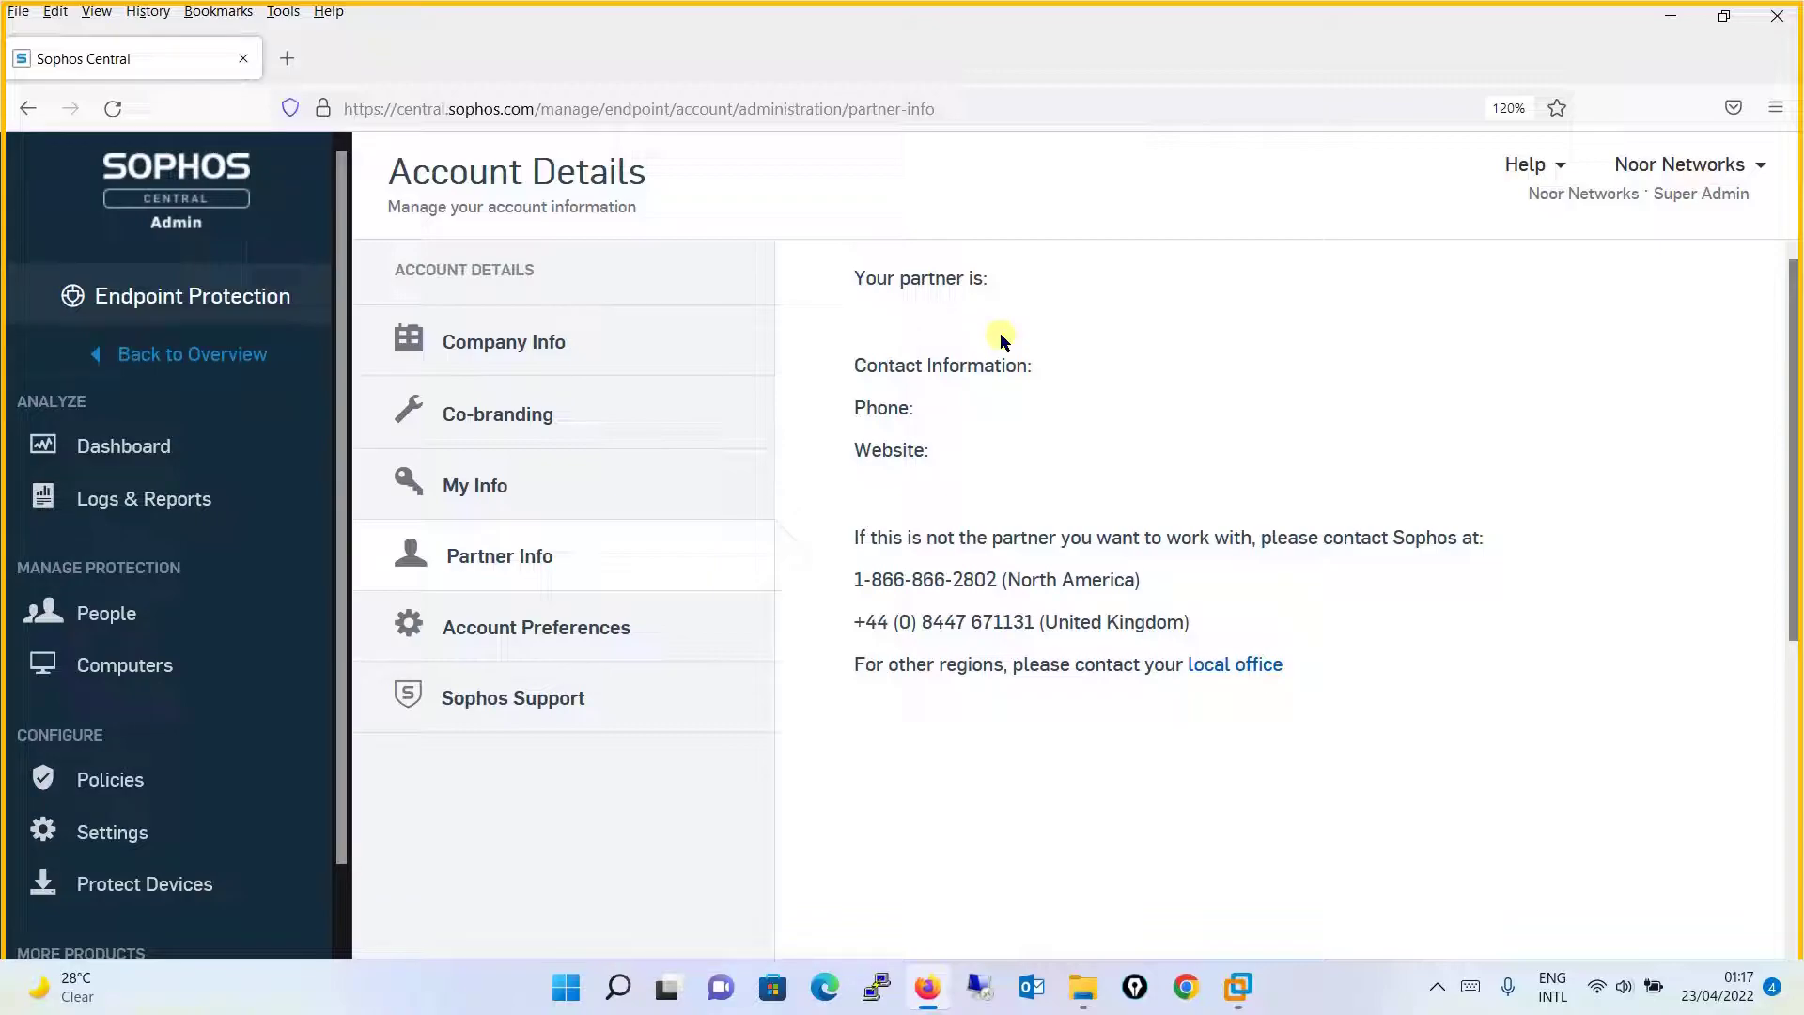
click(598, 625)
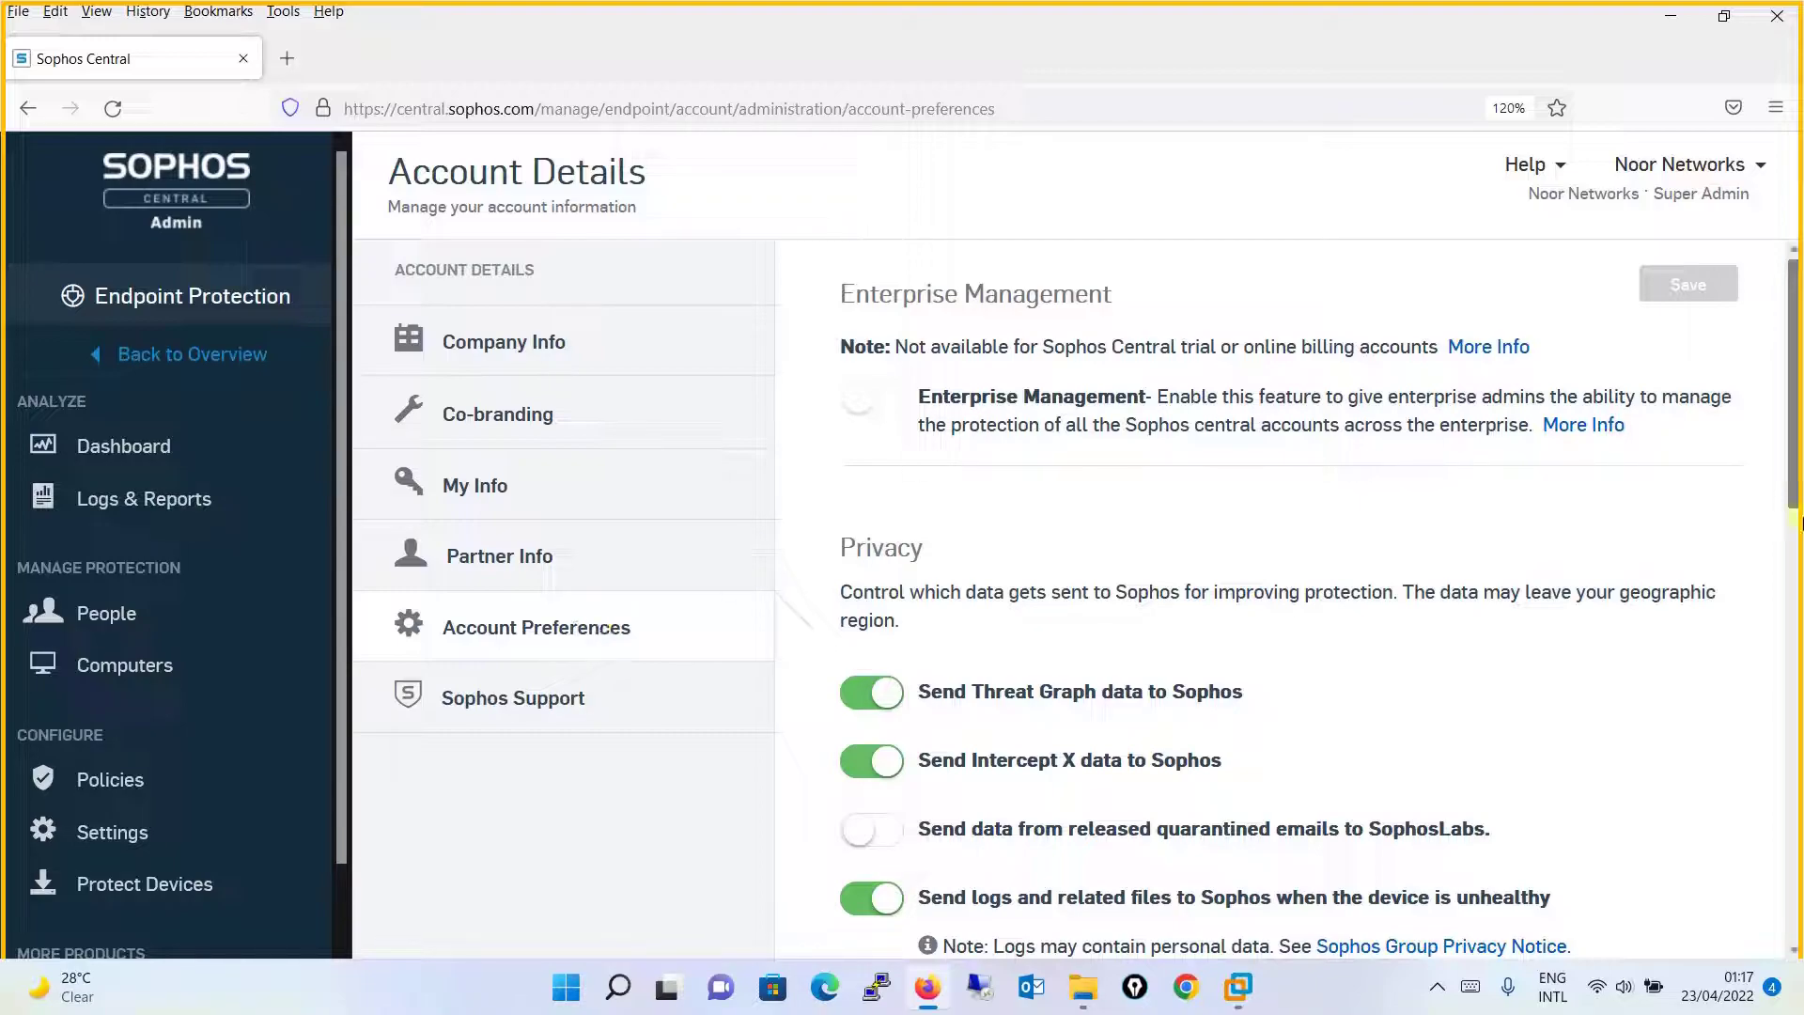
drag(1794, 446, 1794, 517)
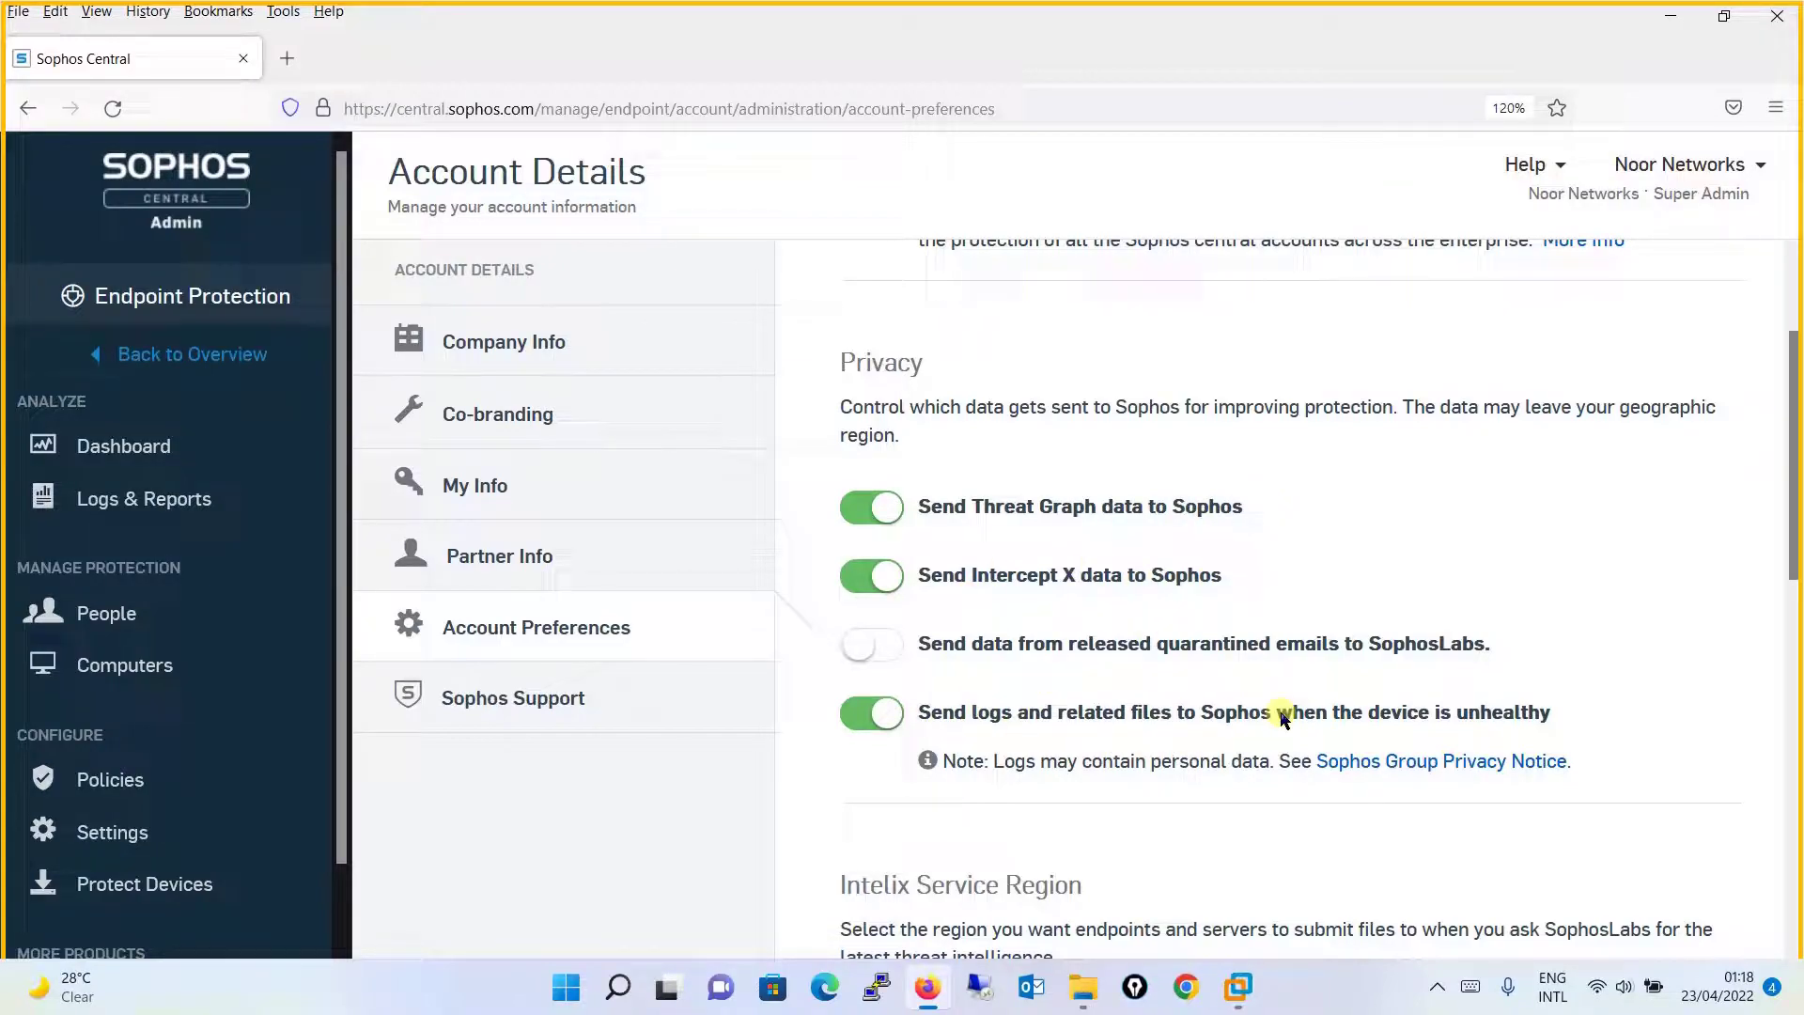
click(978, 717)
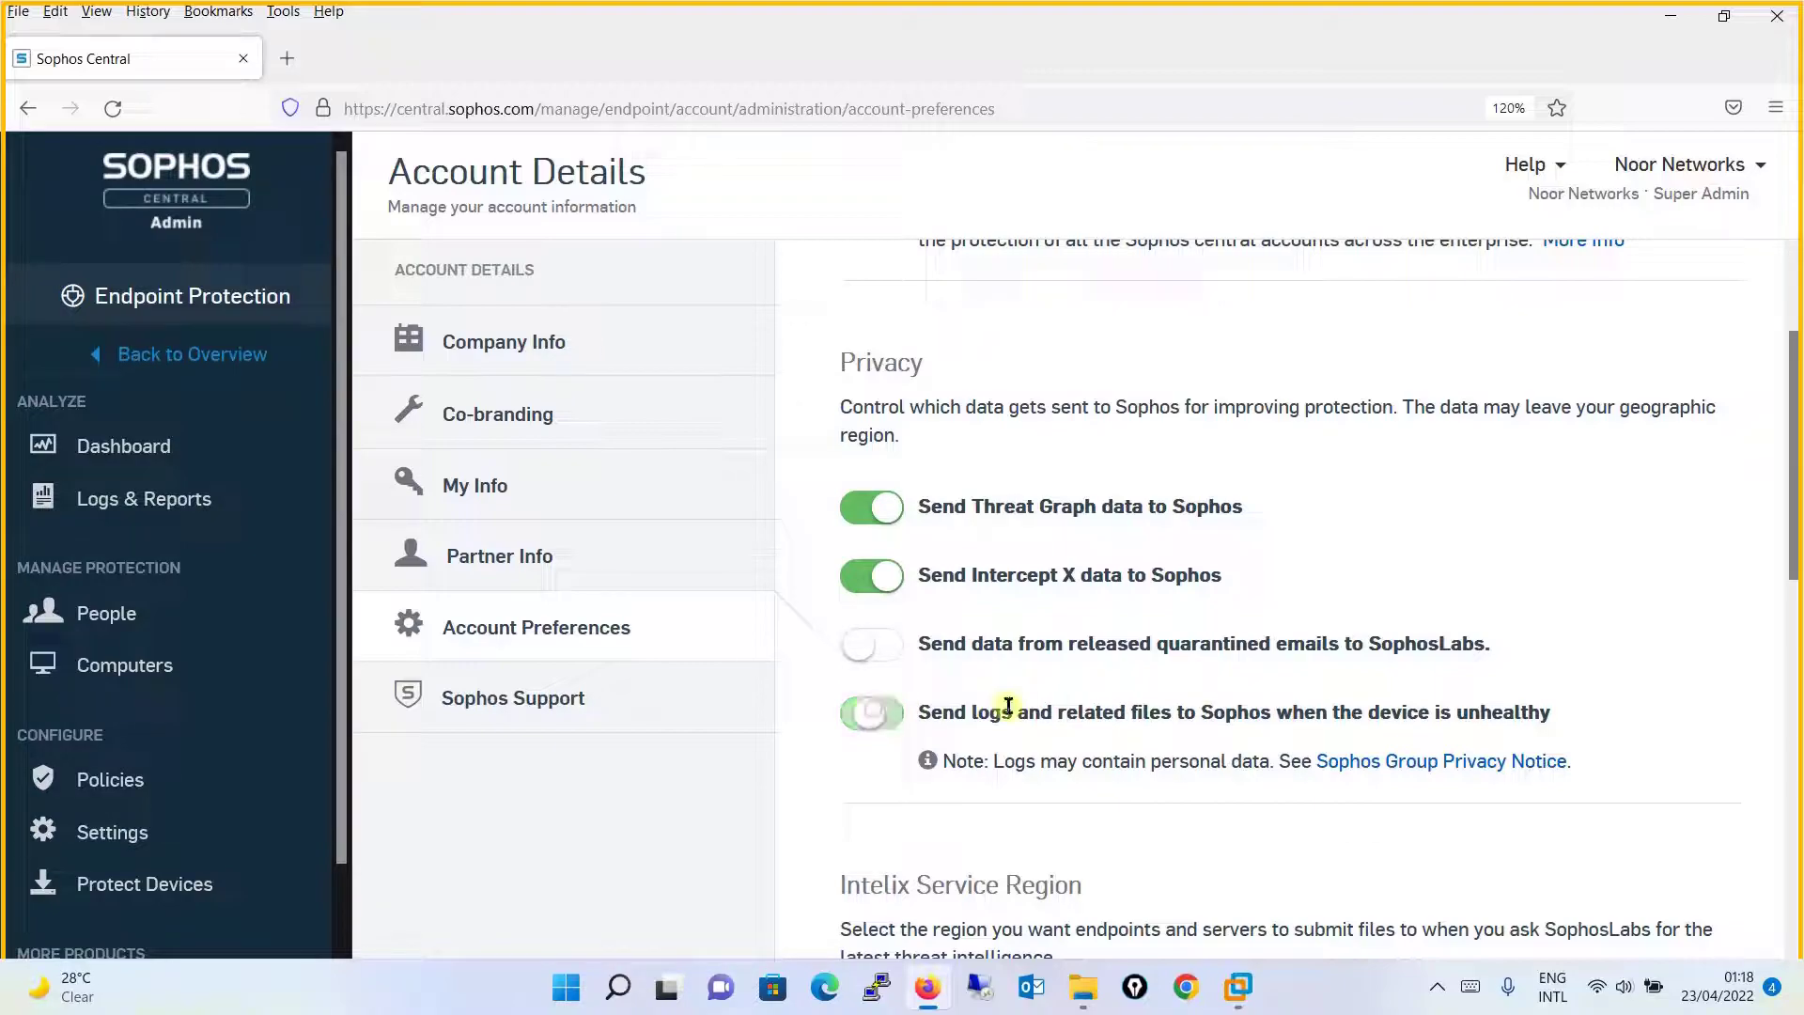
click(883, 721)
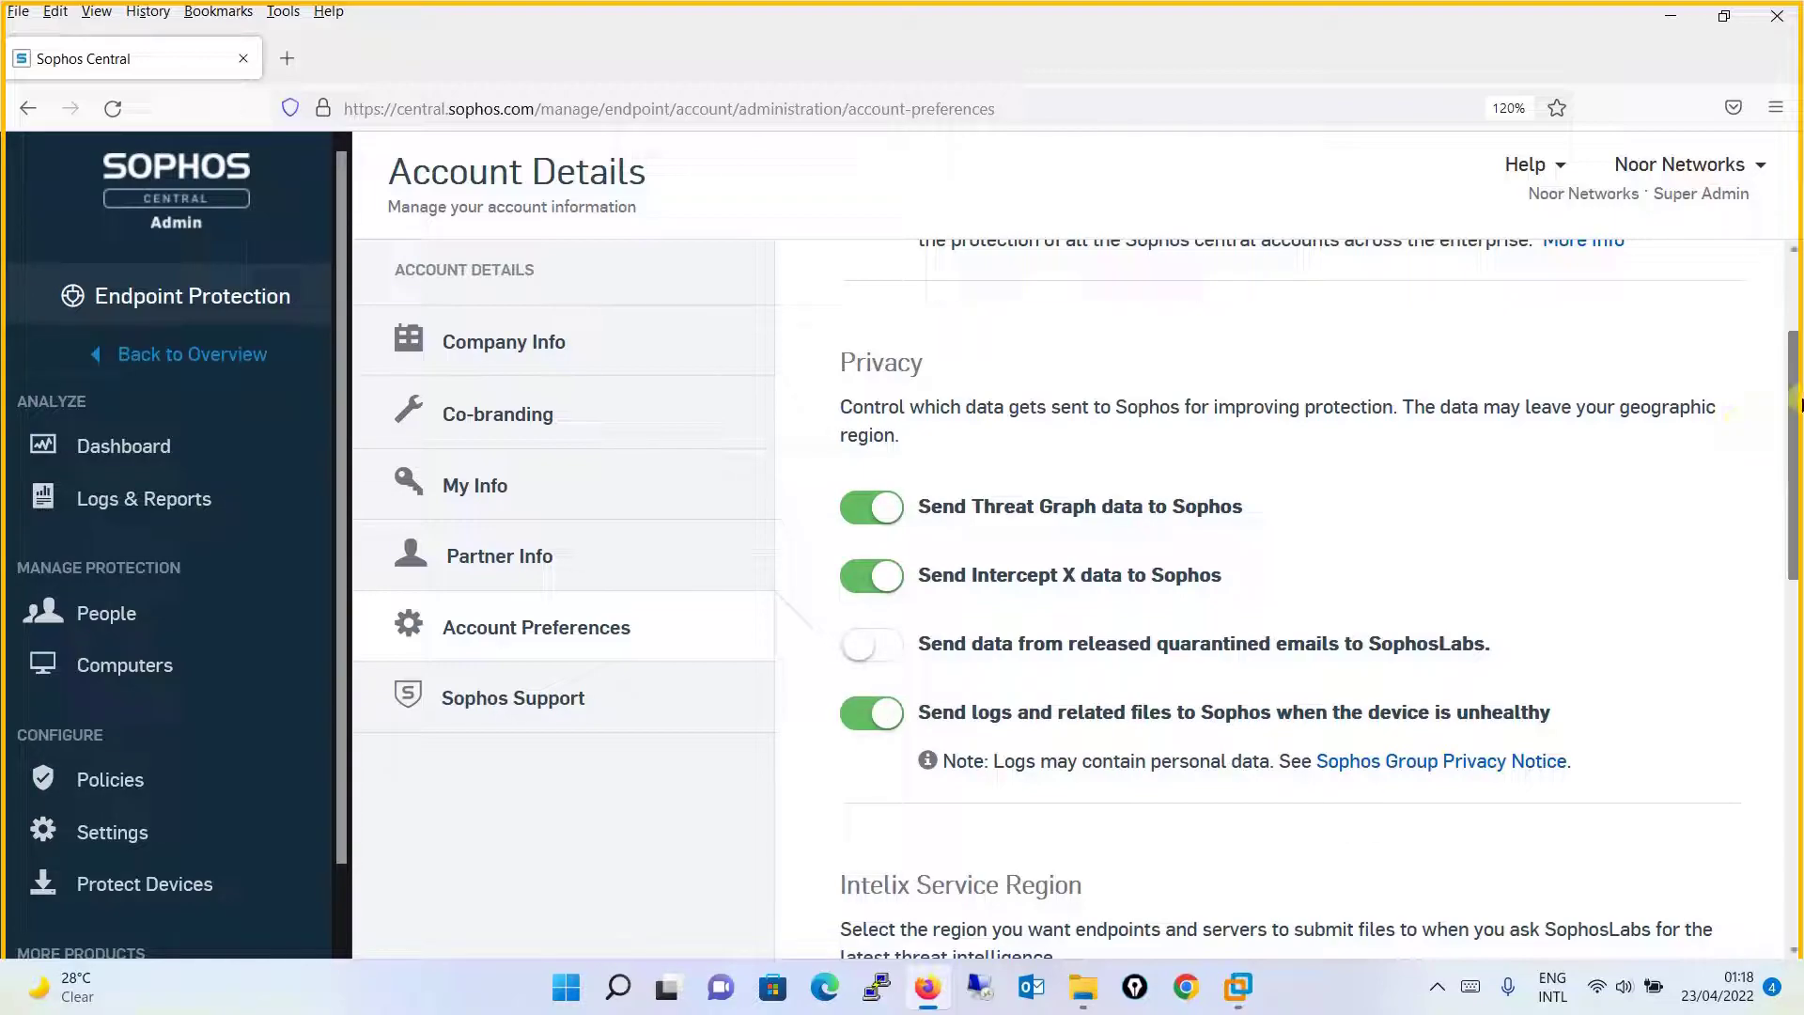
Check the Intelix Service Region options, keep Let Sophos decide, and open Sophos Support settings
drag(1797, 404, 1797, 551)
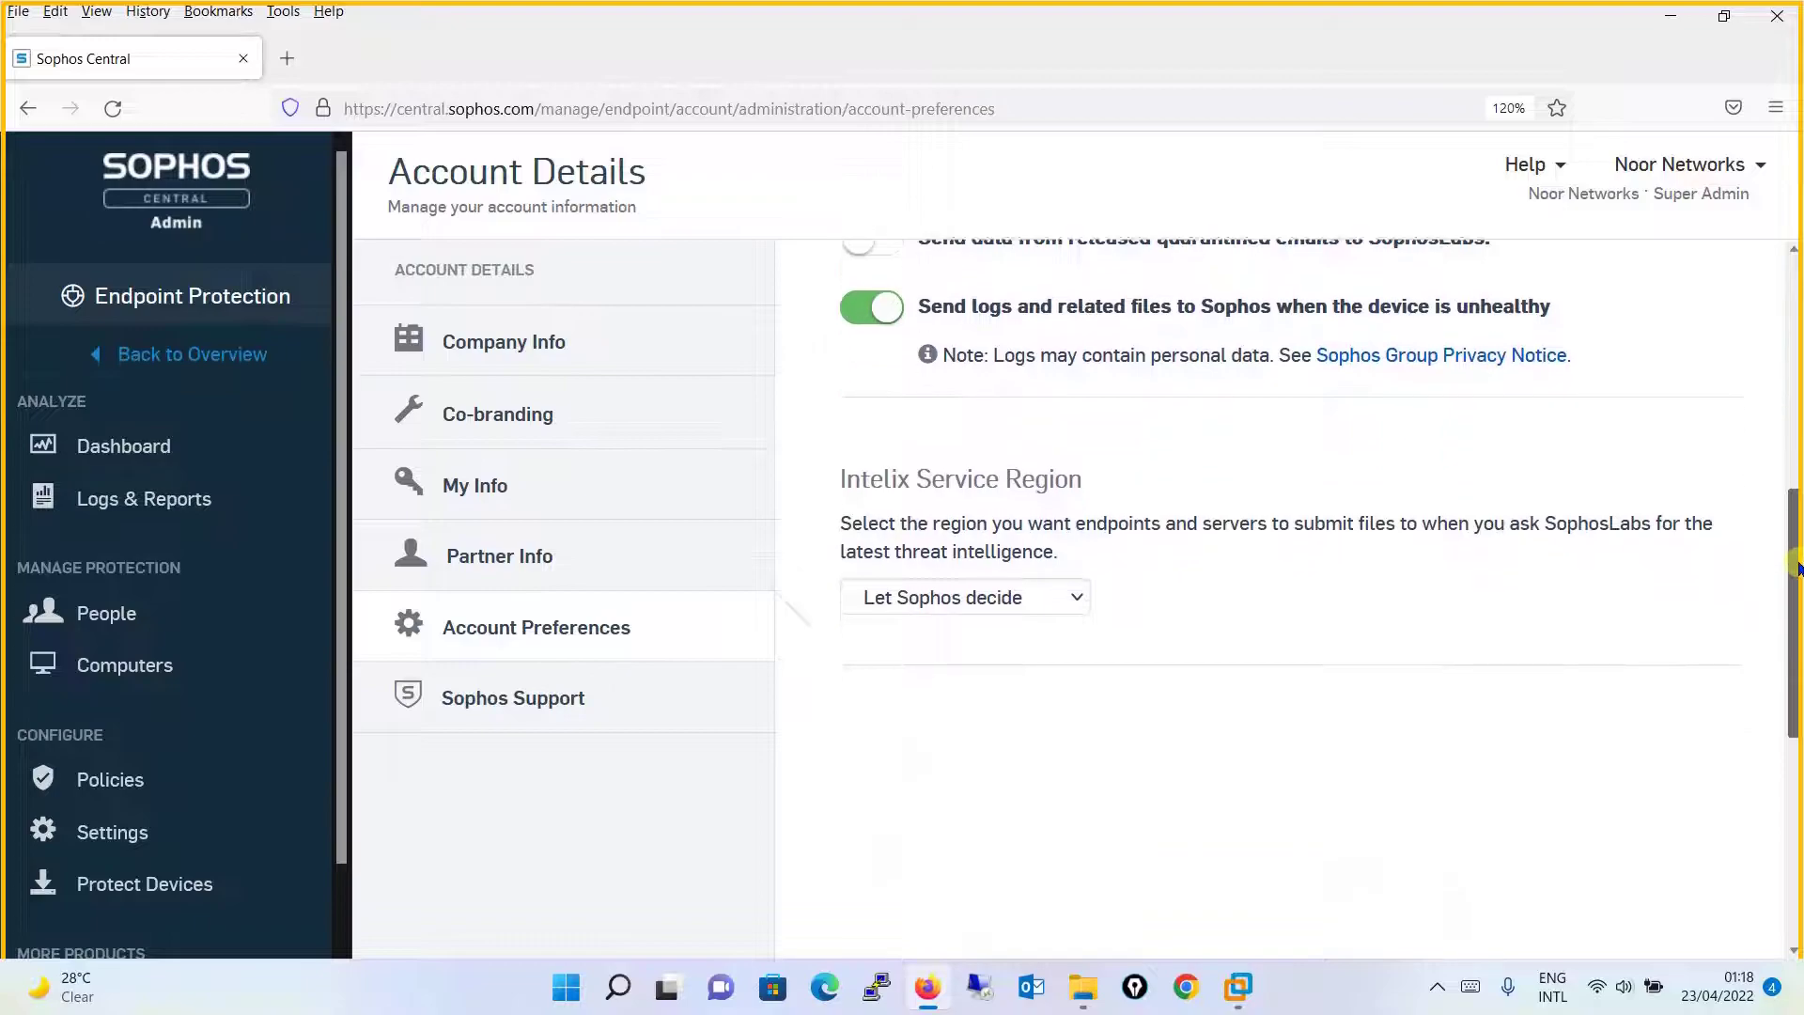
click(1022, 601)
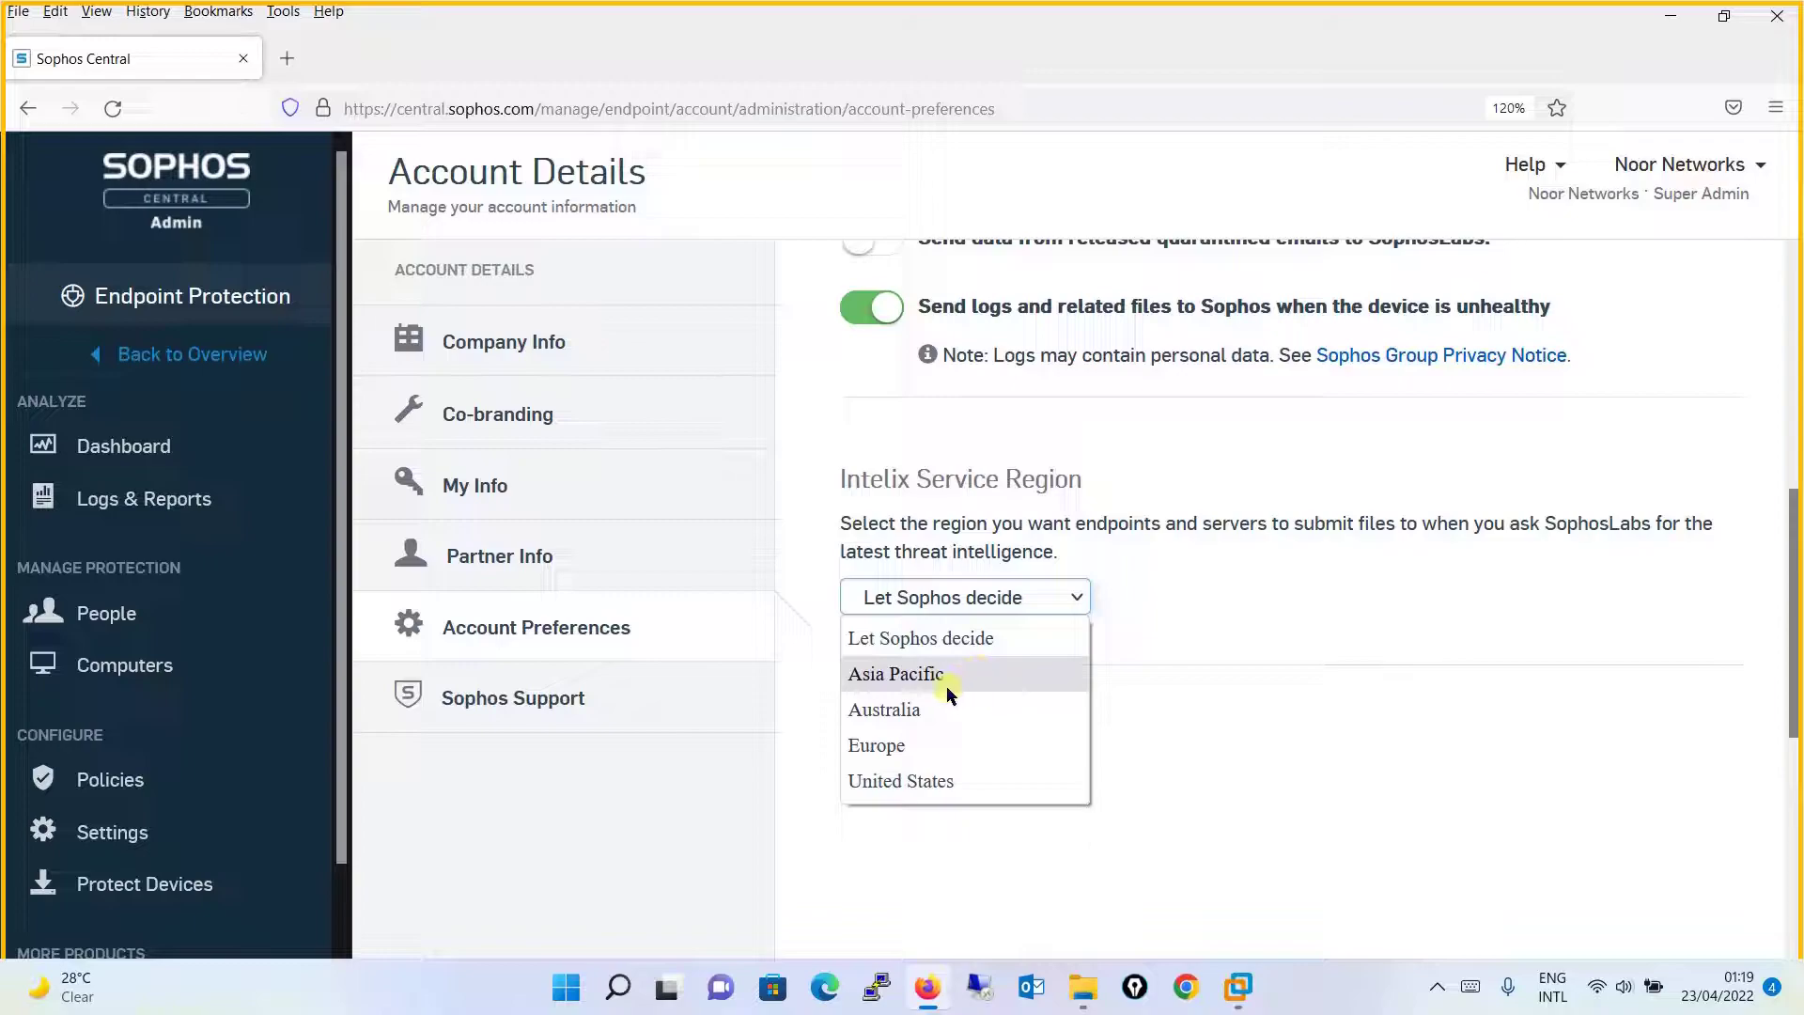
click(1233, 609)
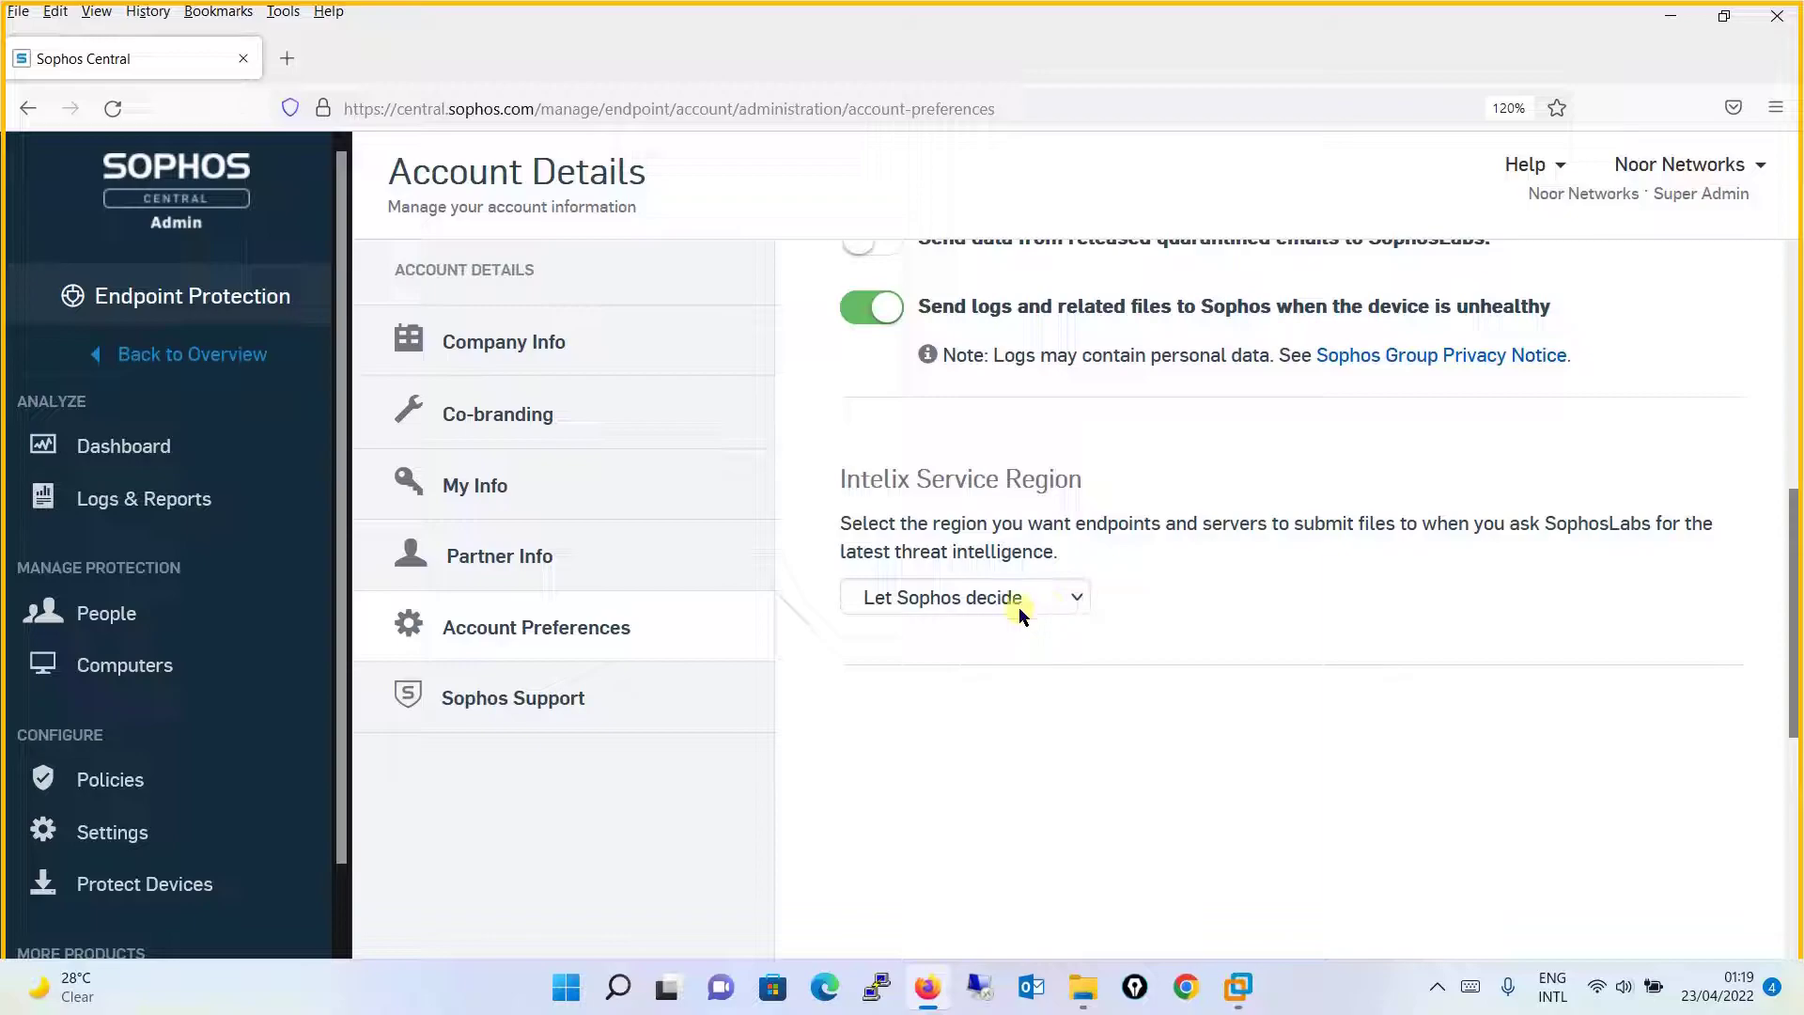
click(622, 684)
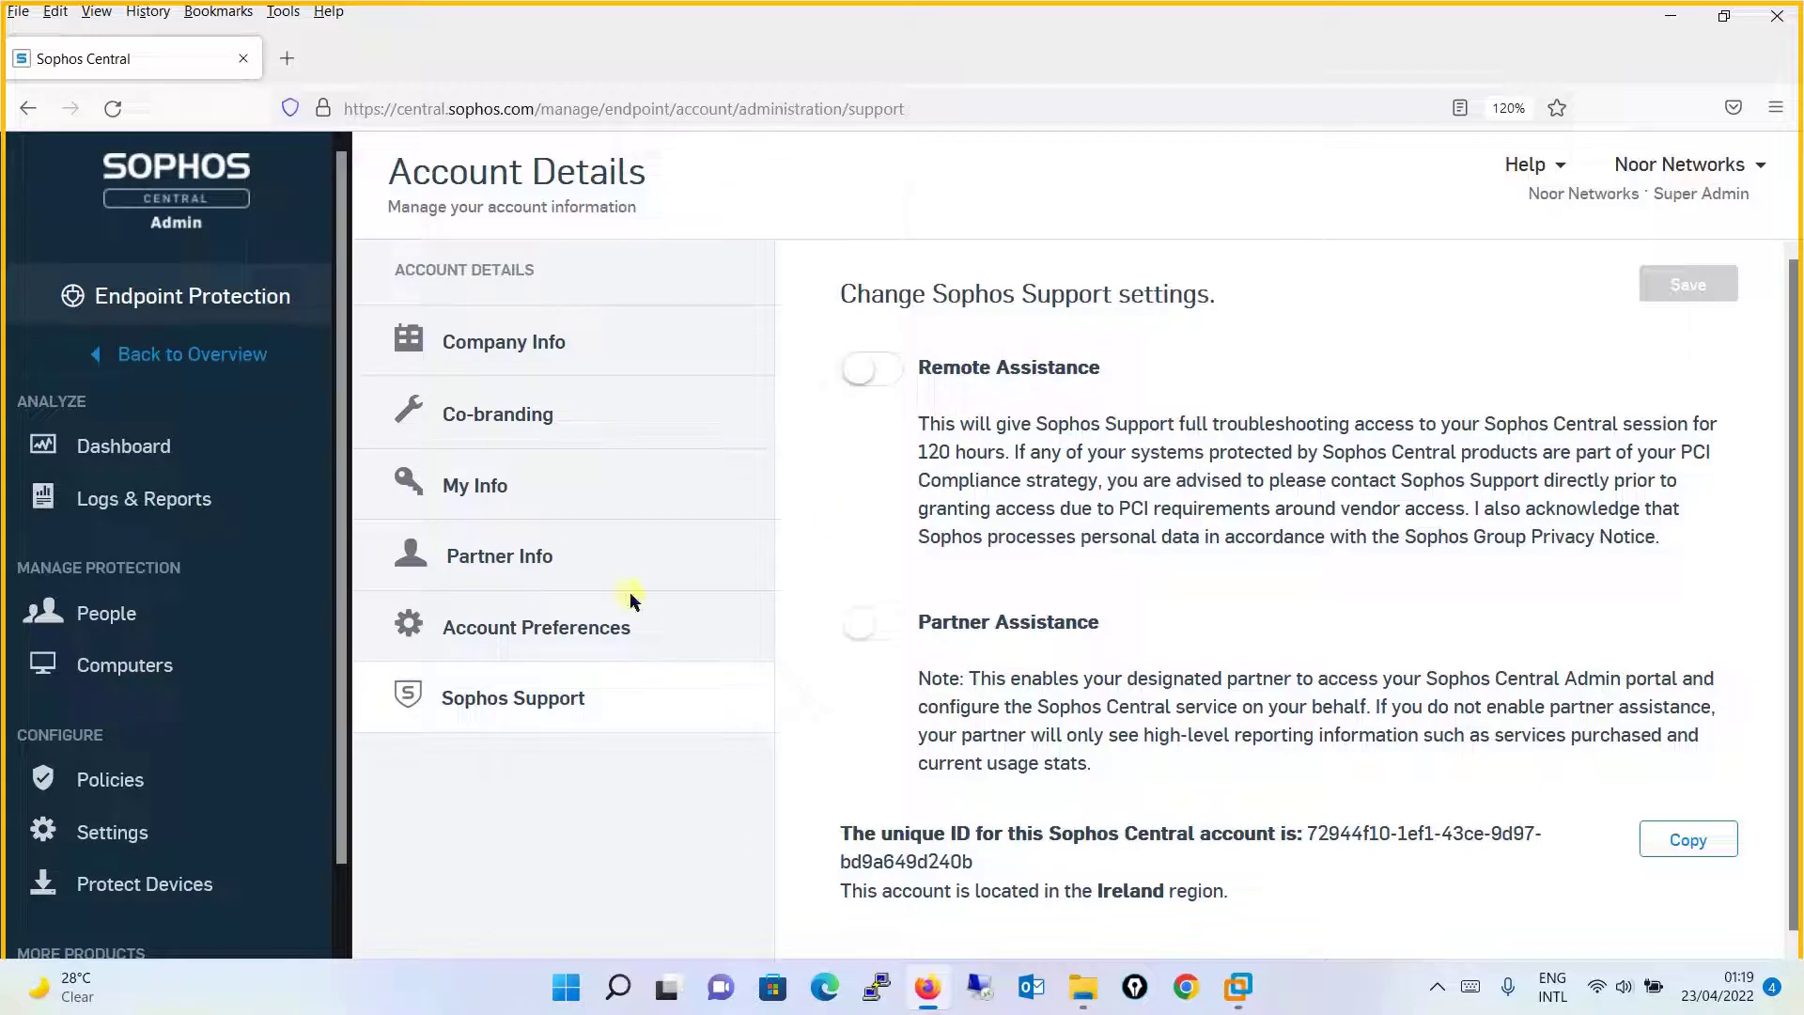
Turn Remote Assistance on while Partner Assistance stays off
click(889, 370)
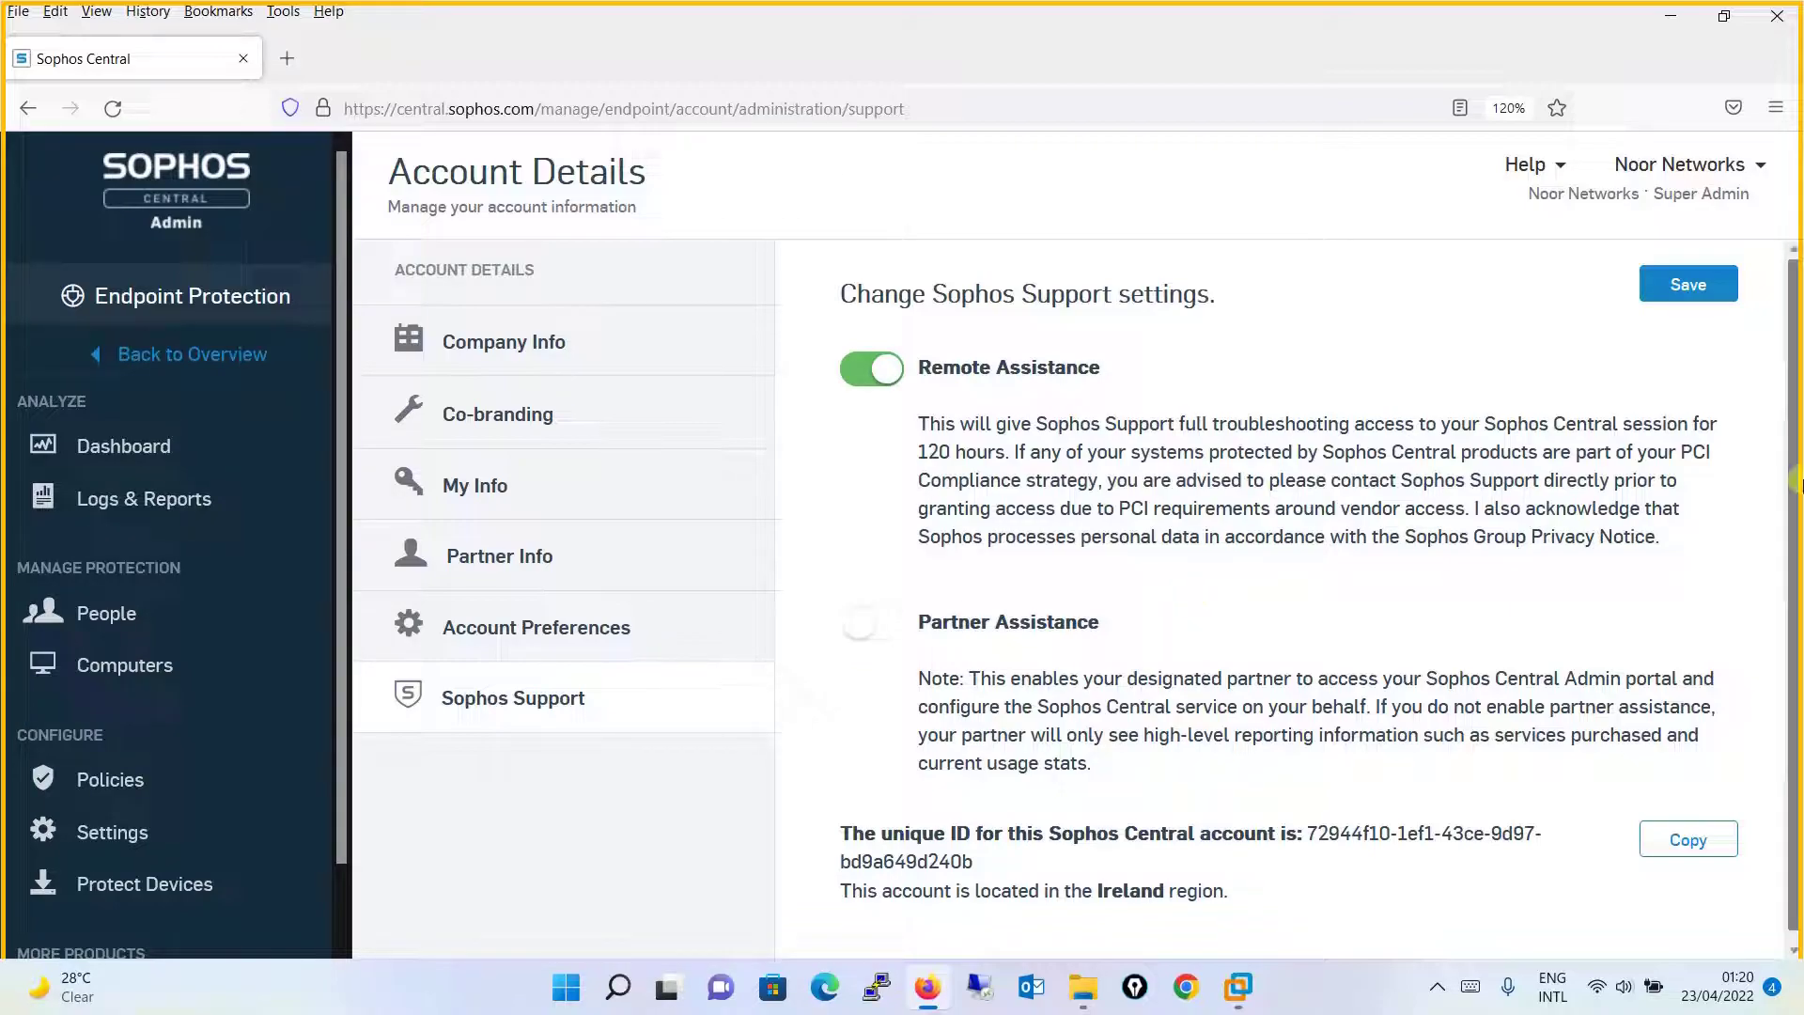
scroll(1796, 681, down, 1)
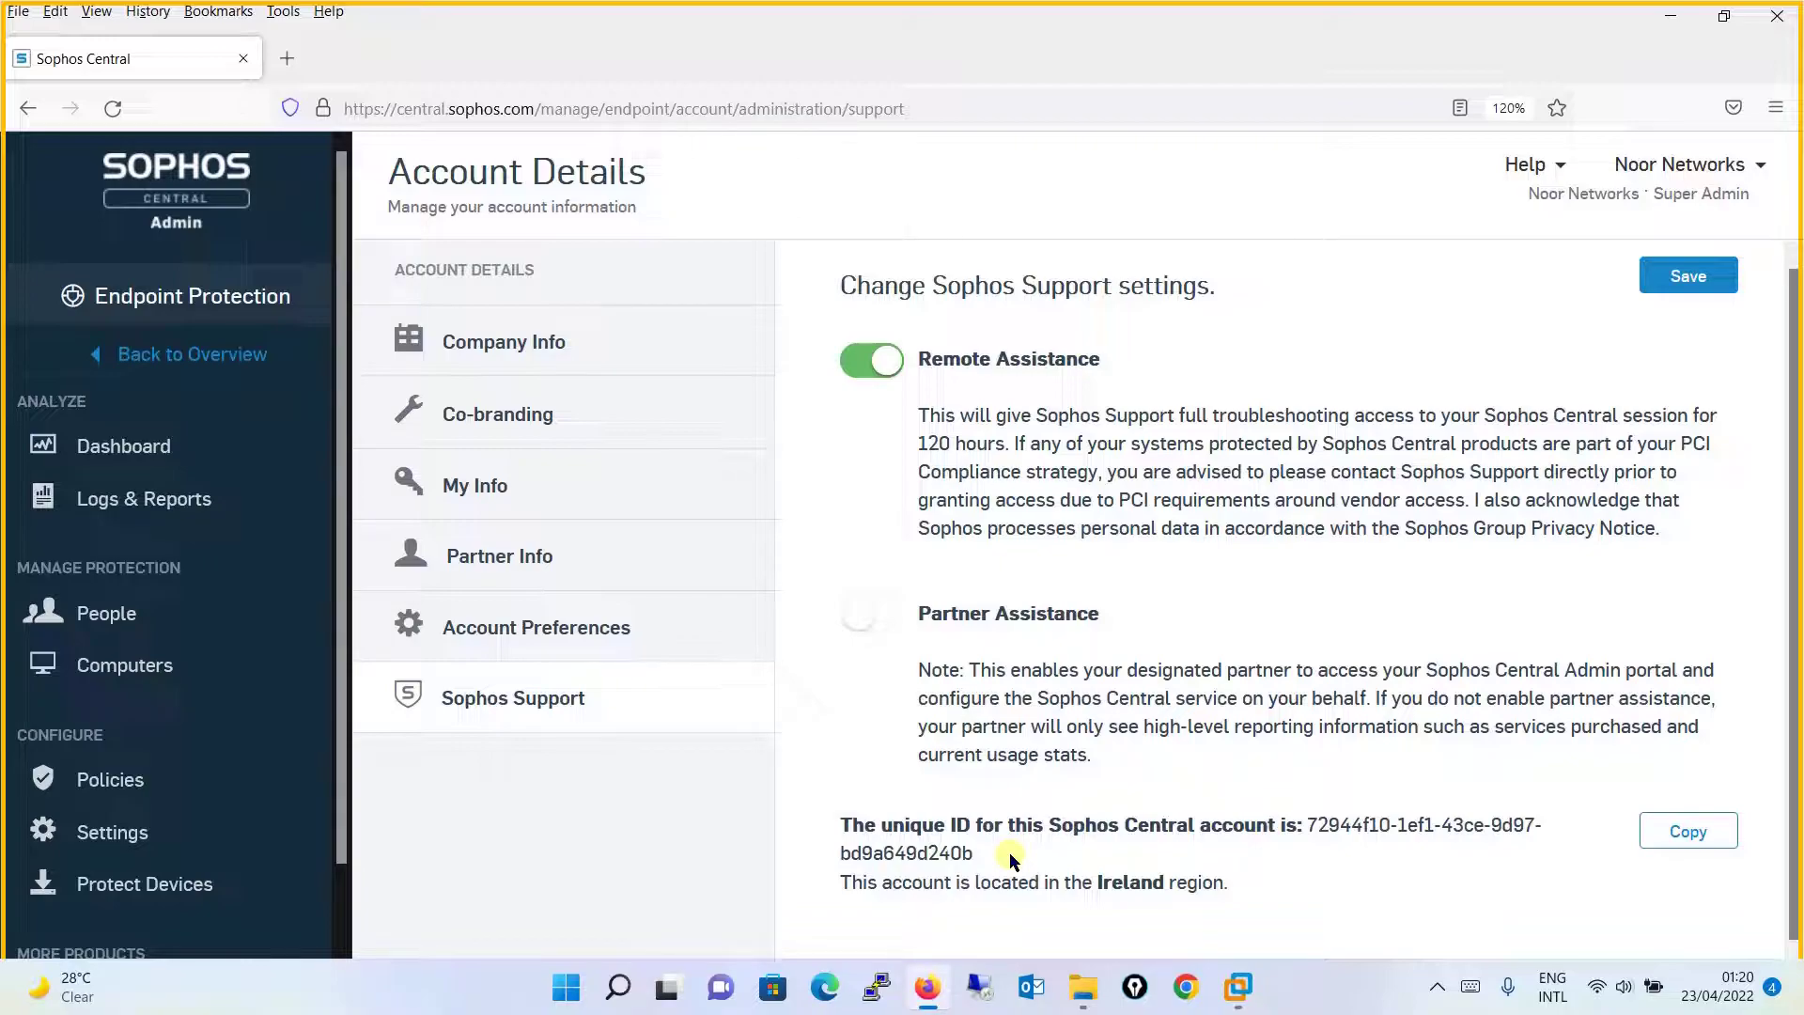
Copy the account's unique ID and save the Sophos Support settings to enable remote access
drag(1304, 815, 1372, 866)
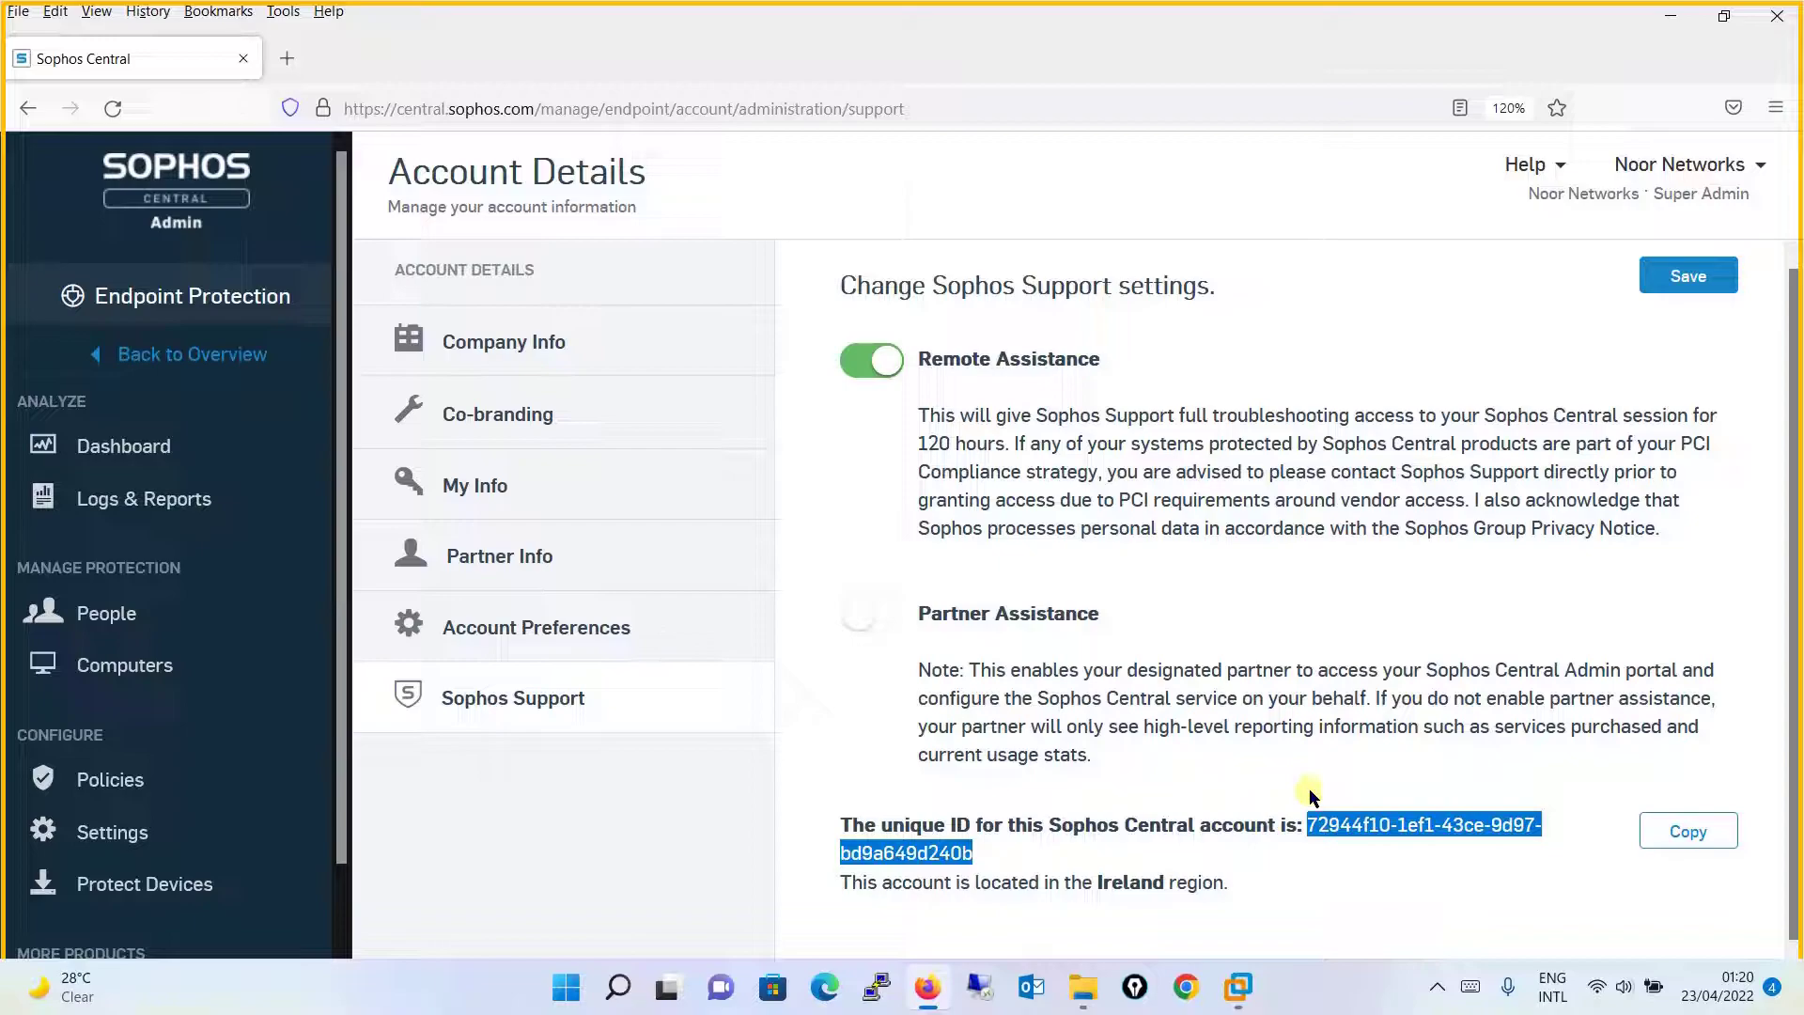
click(1289, 868)
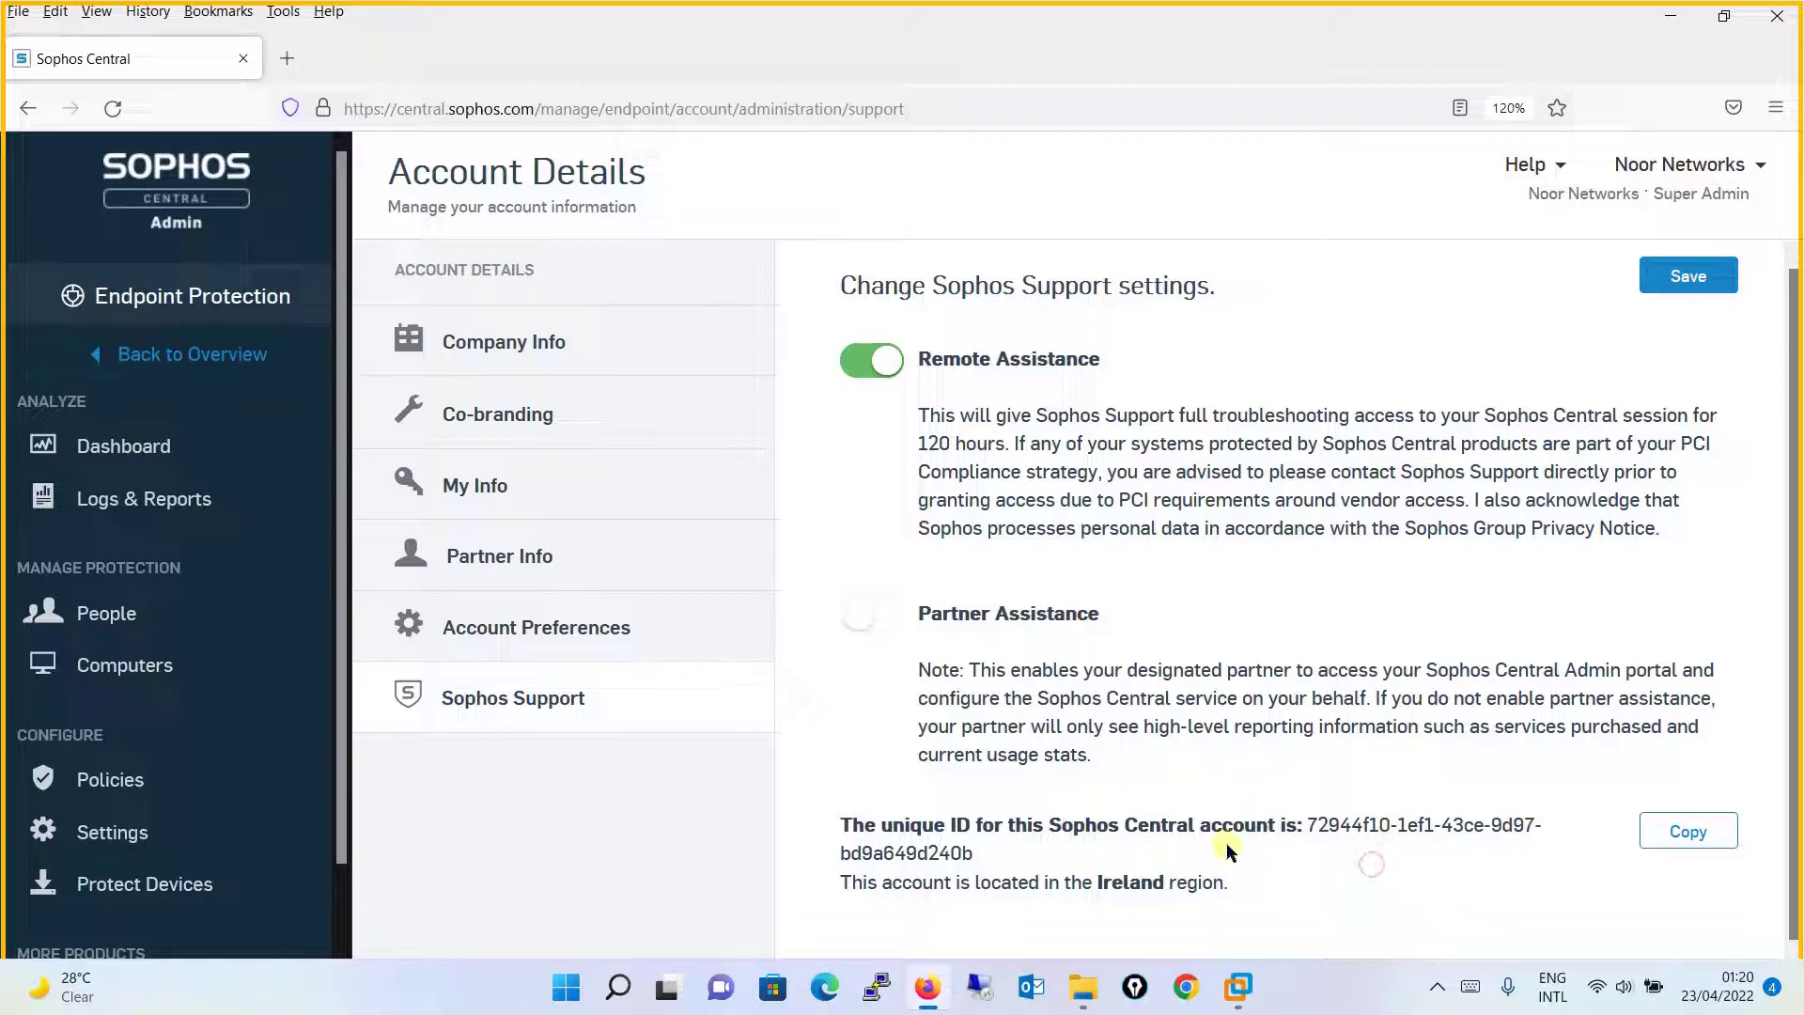
click(1688, 830)
click(1673, 286)
click(1658, 281)
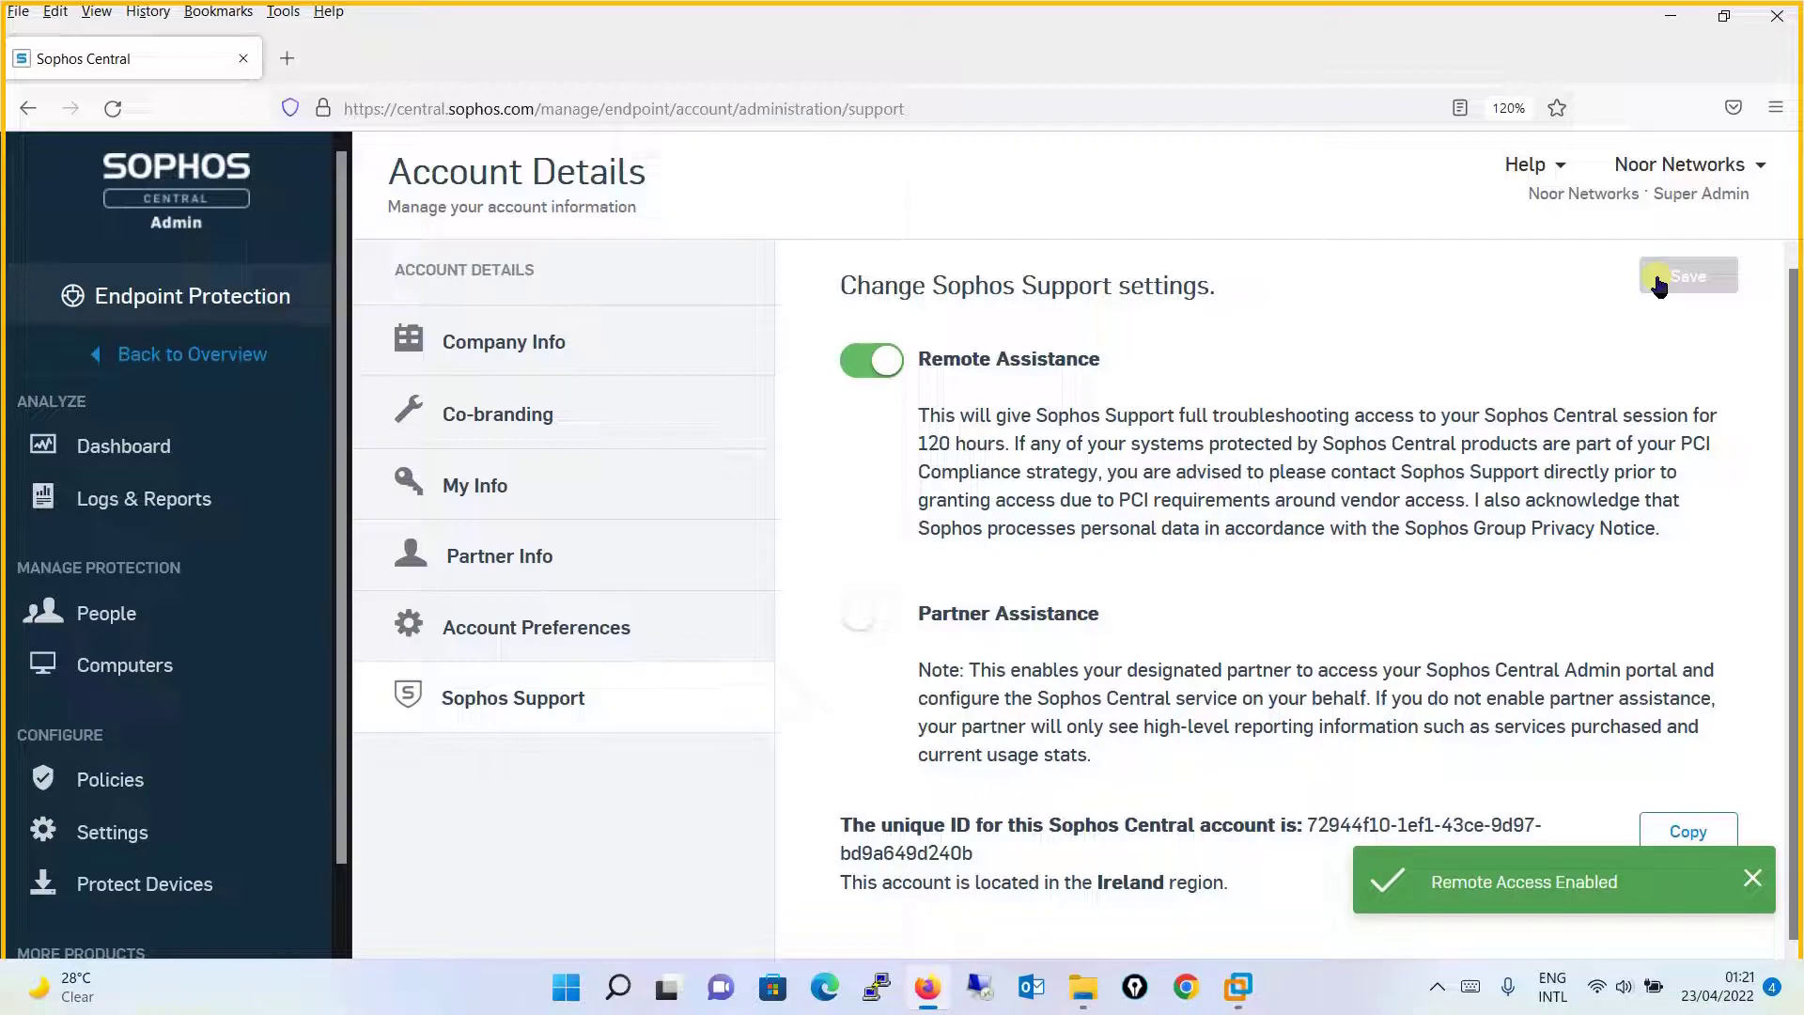
Start a new support ticket from the help menu and move through its detail and phone fields
click(1541, 171)
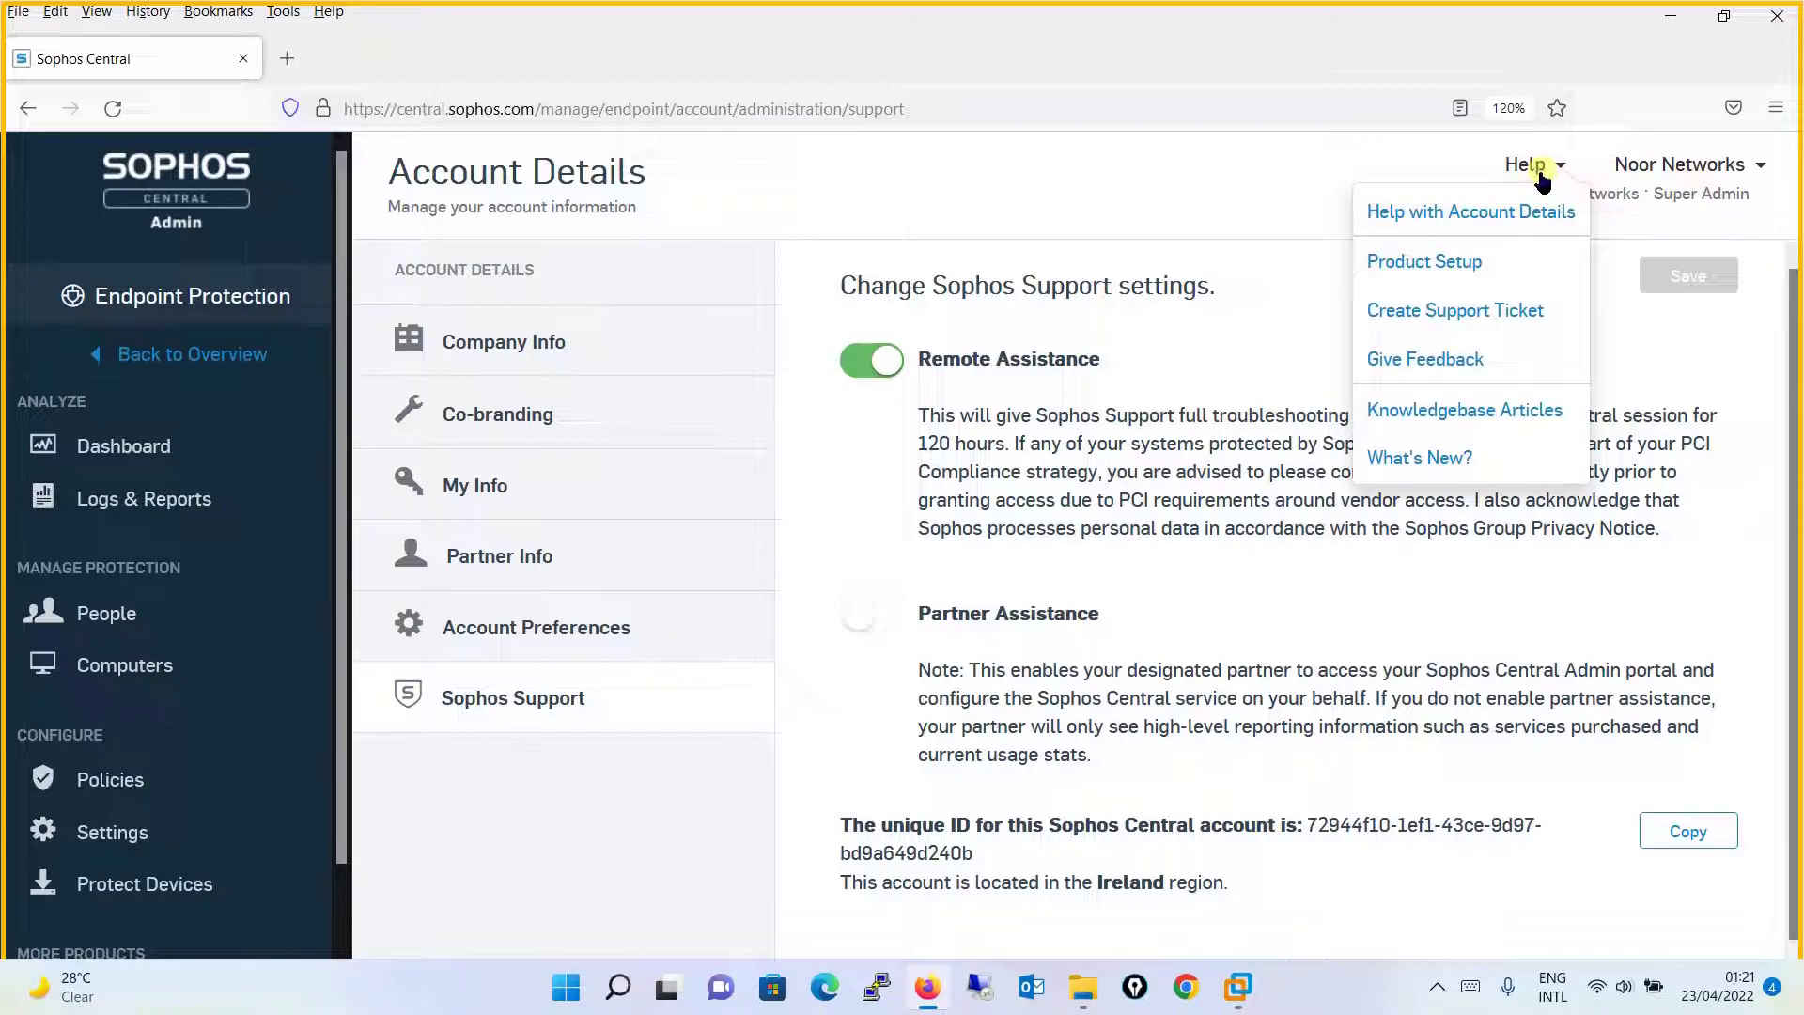
click(1507, 318)
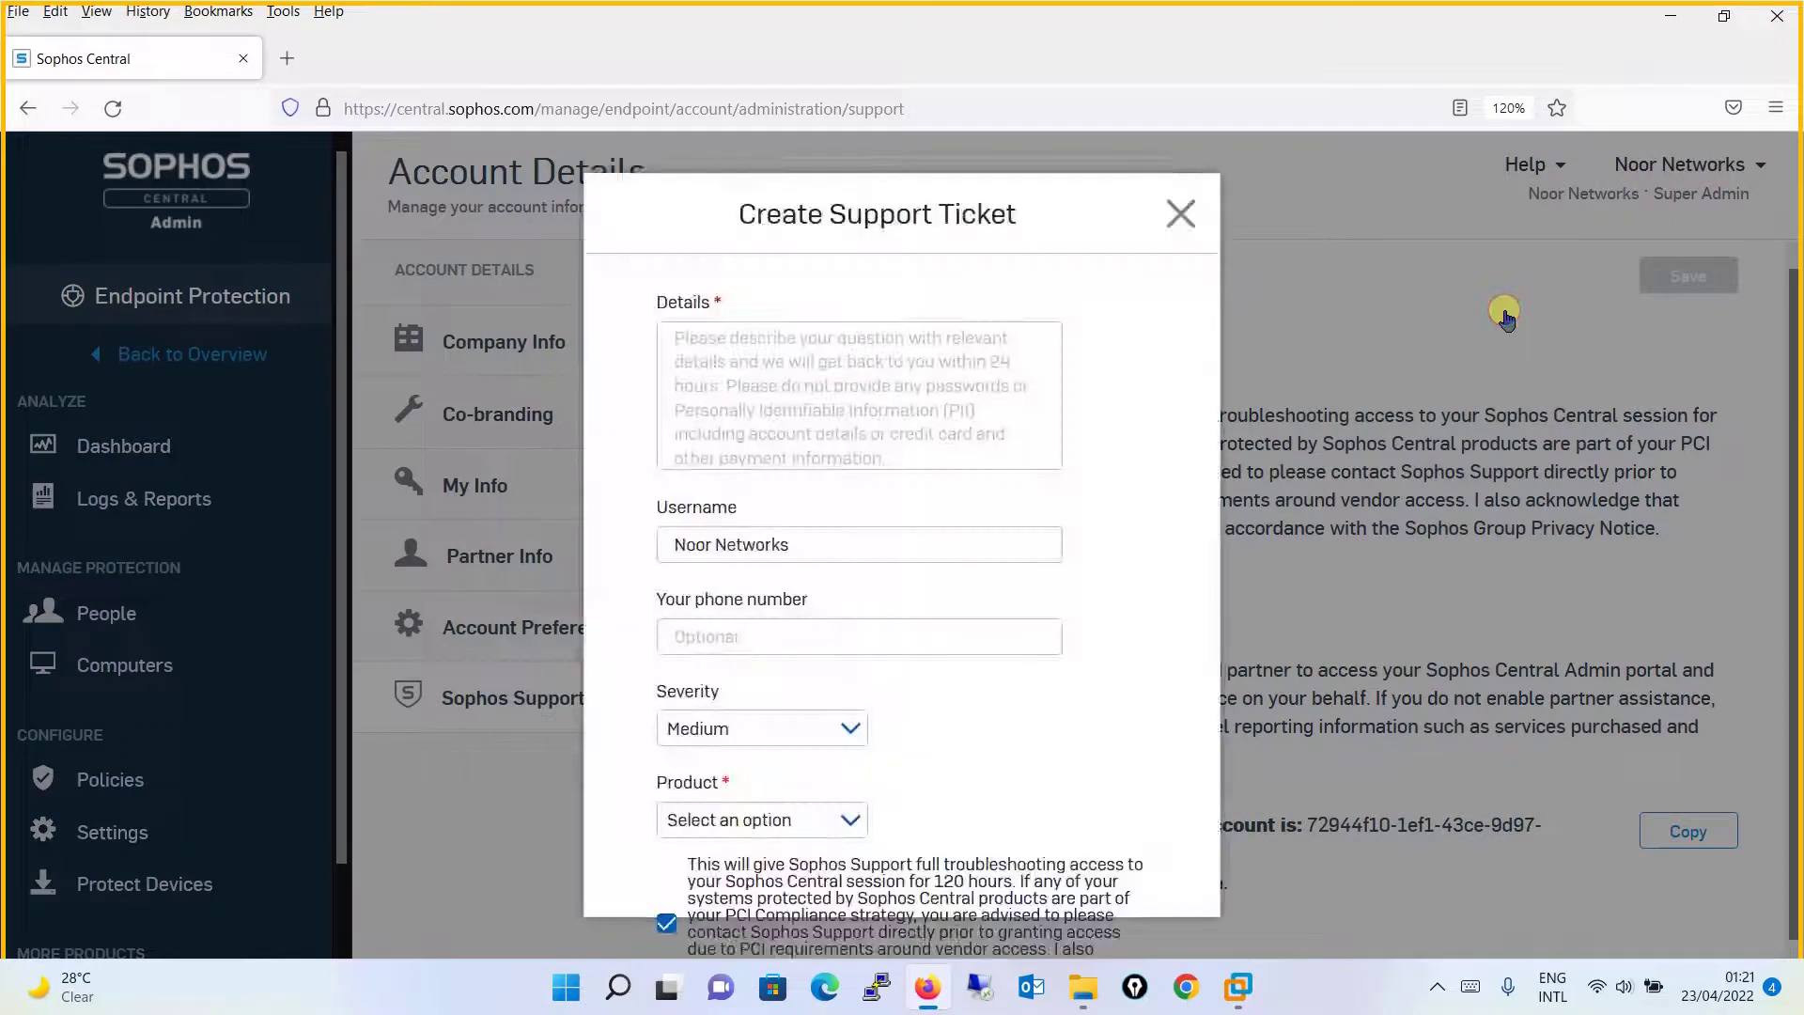
click(817, 390)
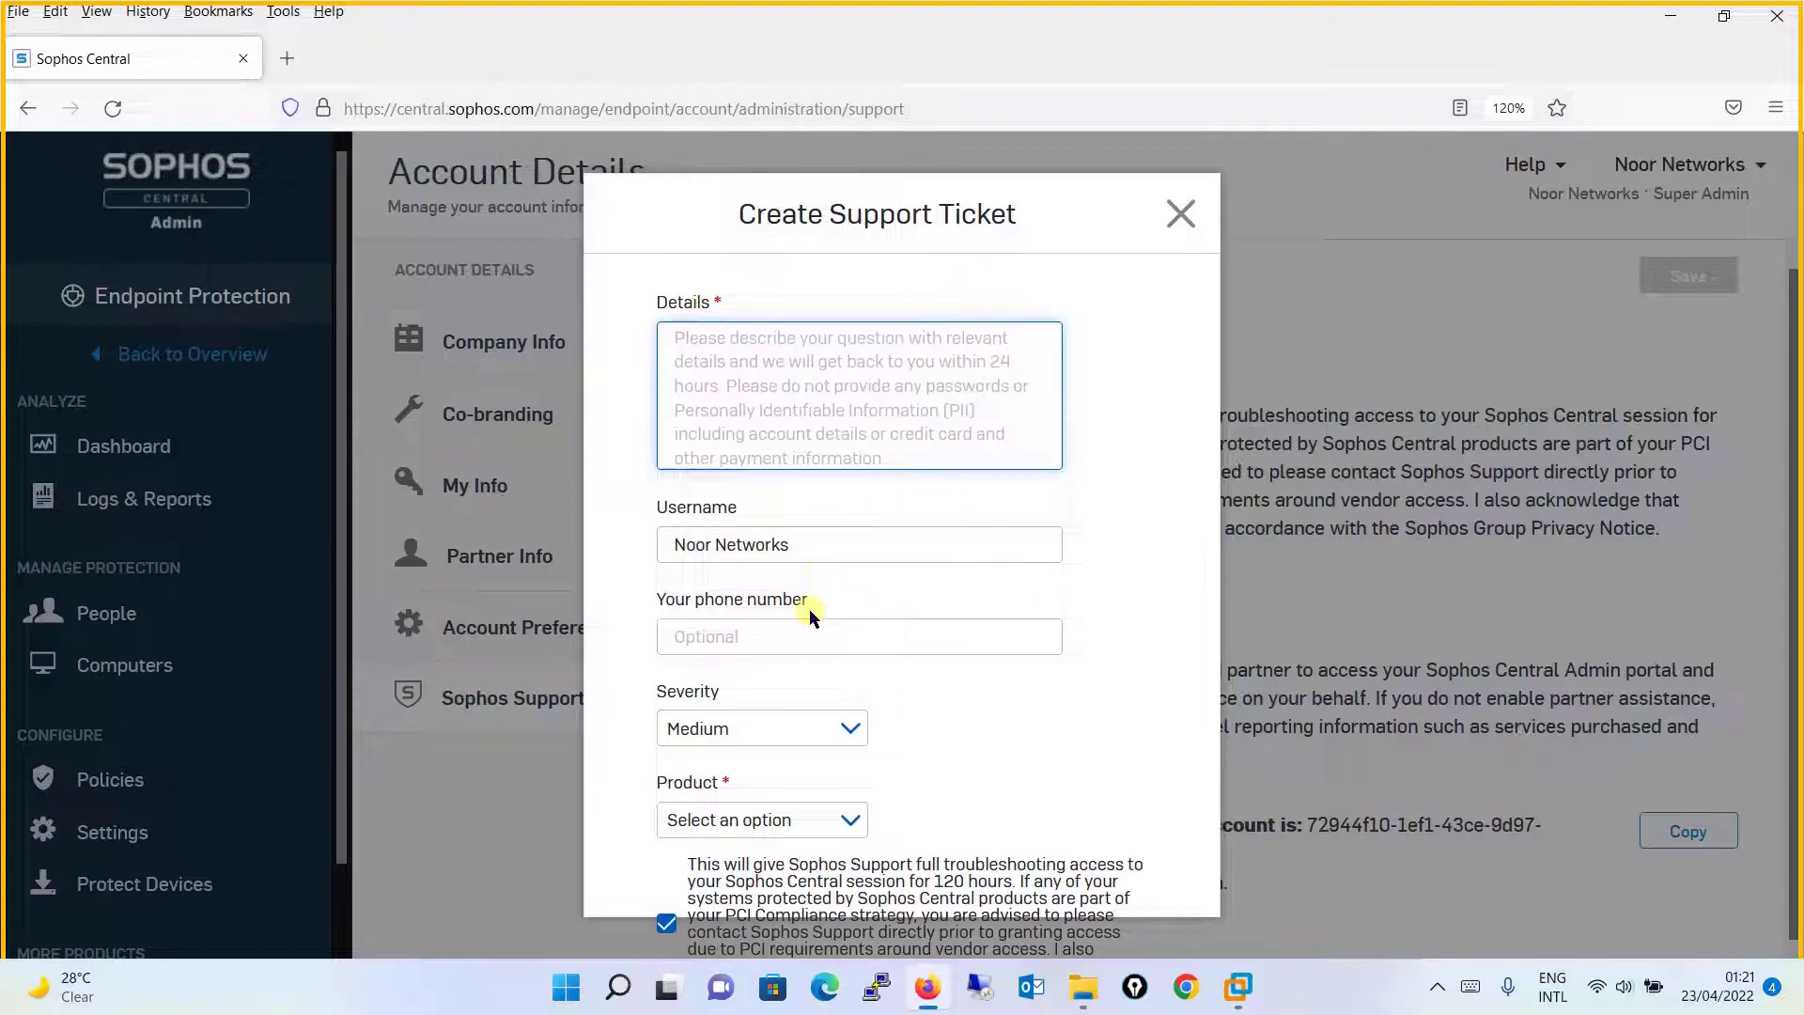
click(849, 636)
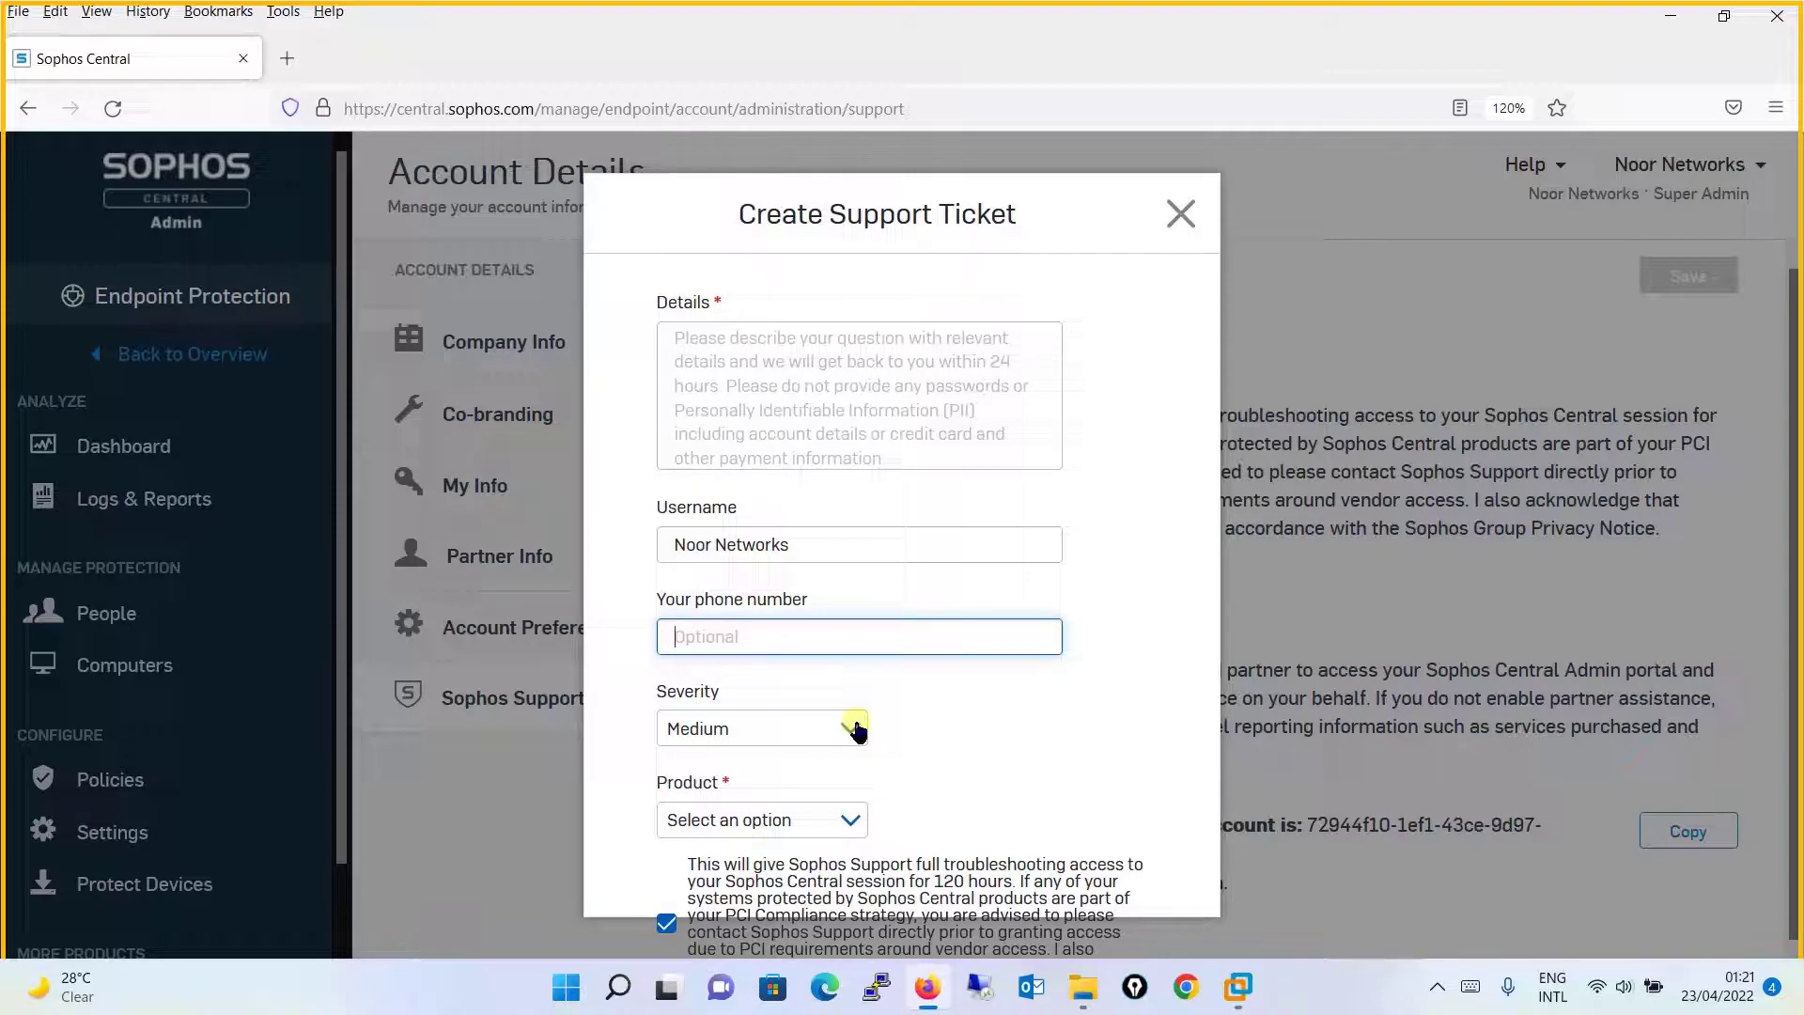
Set ticket severity Critical and product Sophos Central Management, then close the form unsubmitted
click(857, 730)
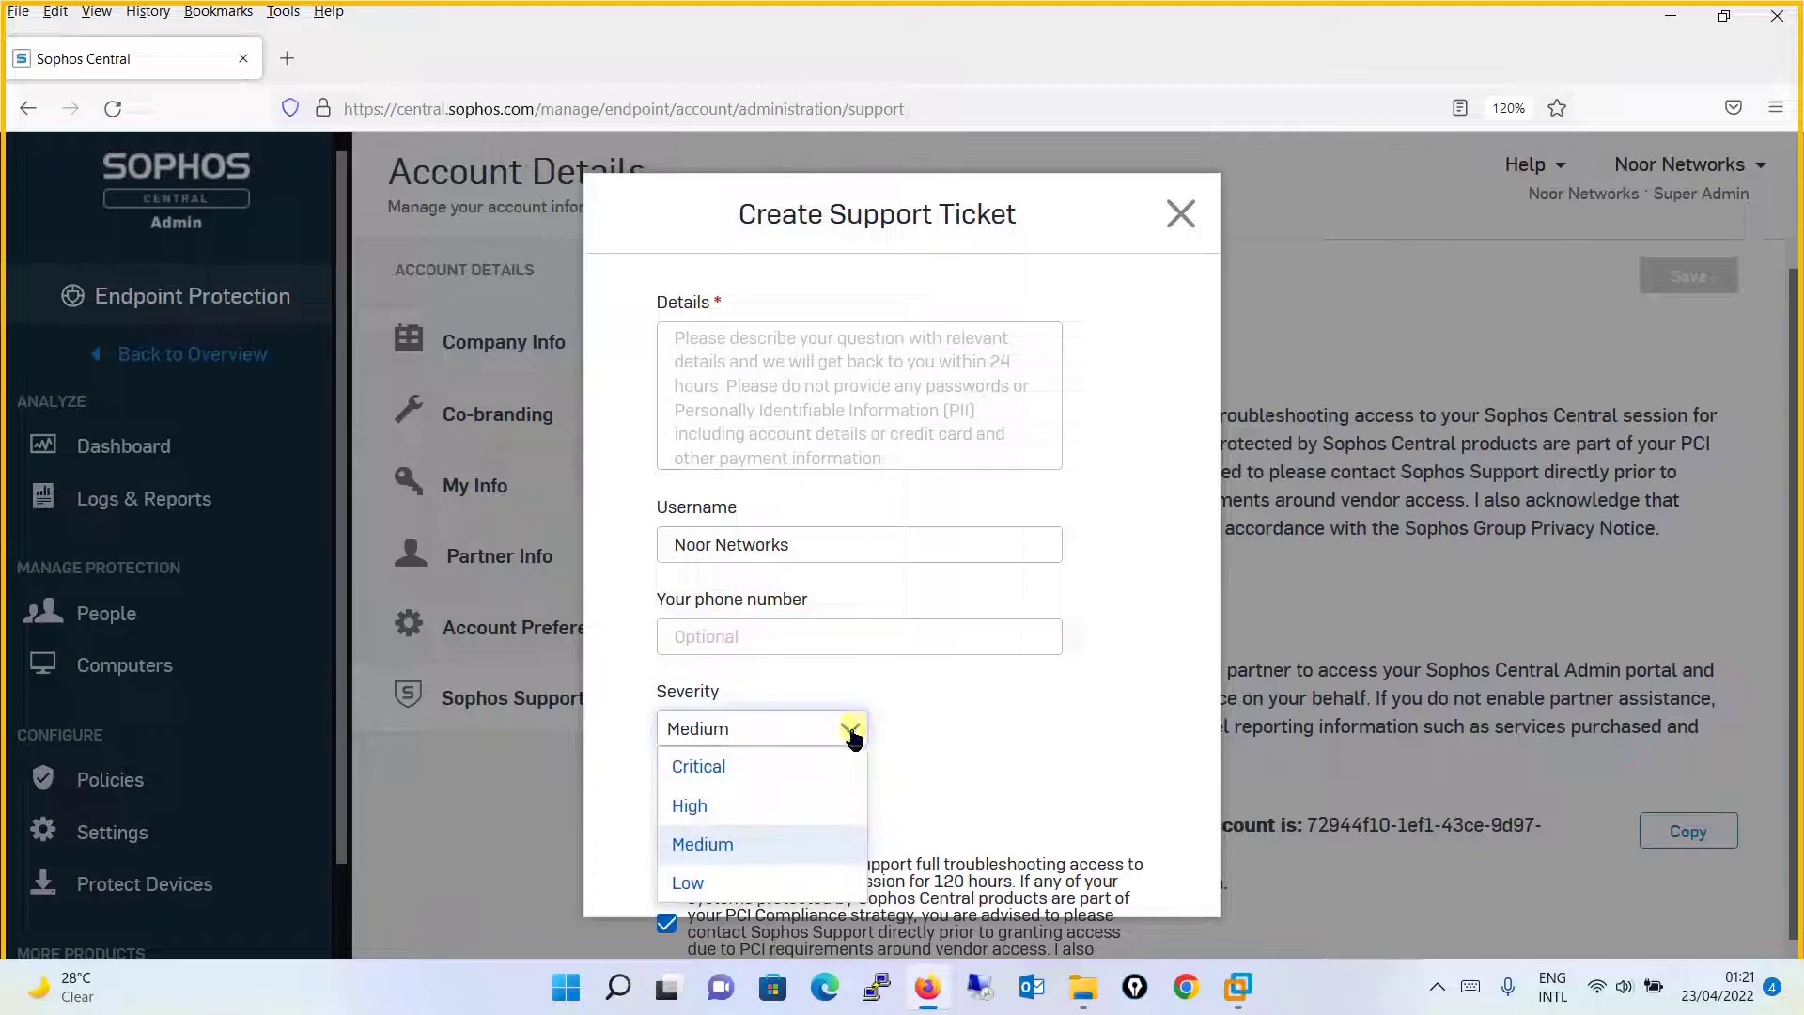
click(800, 775)
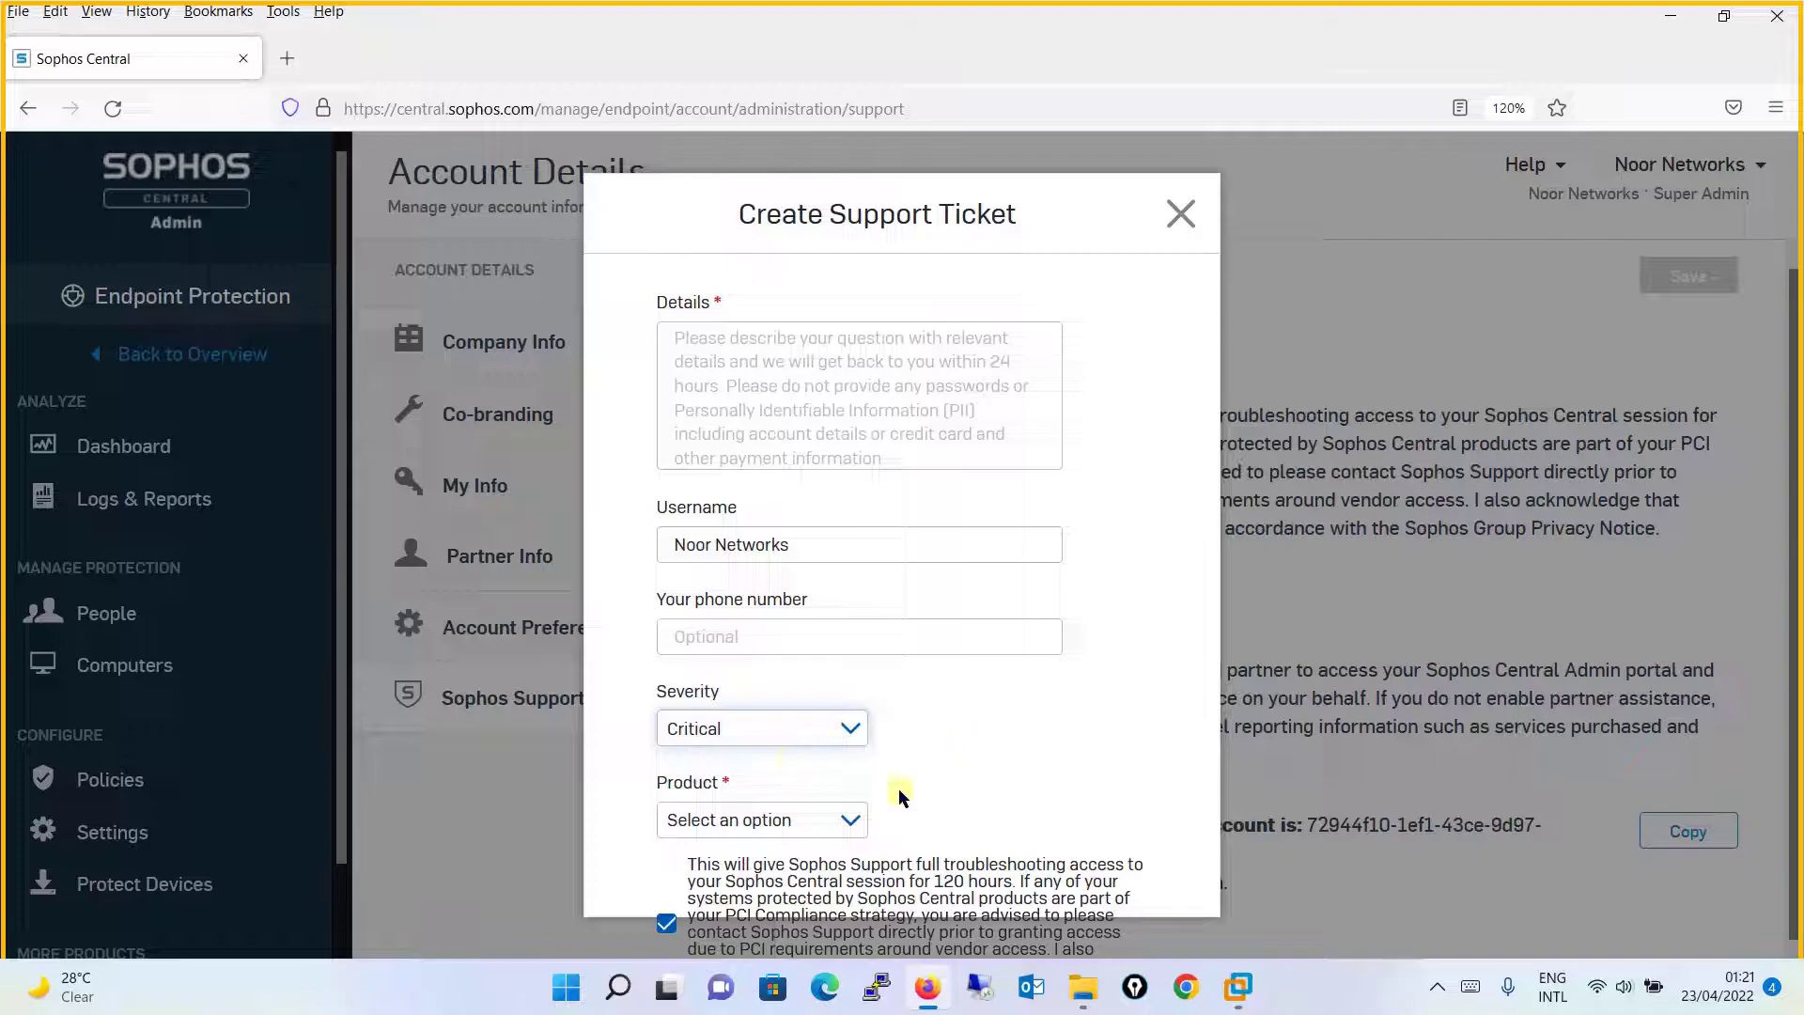
click(845, 819)
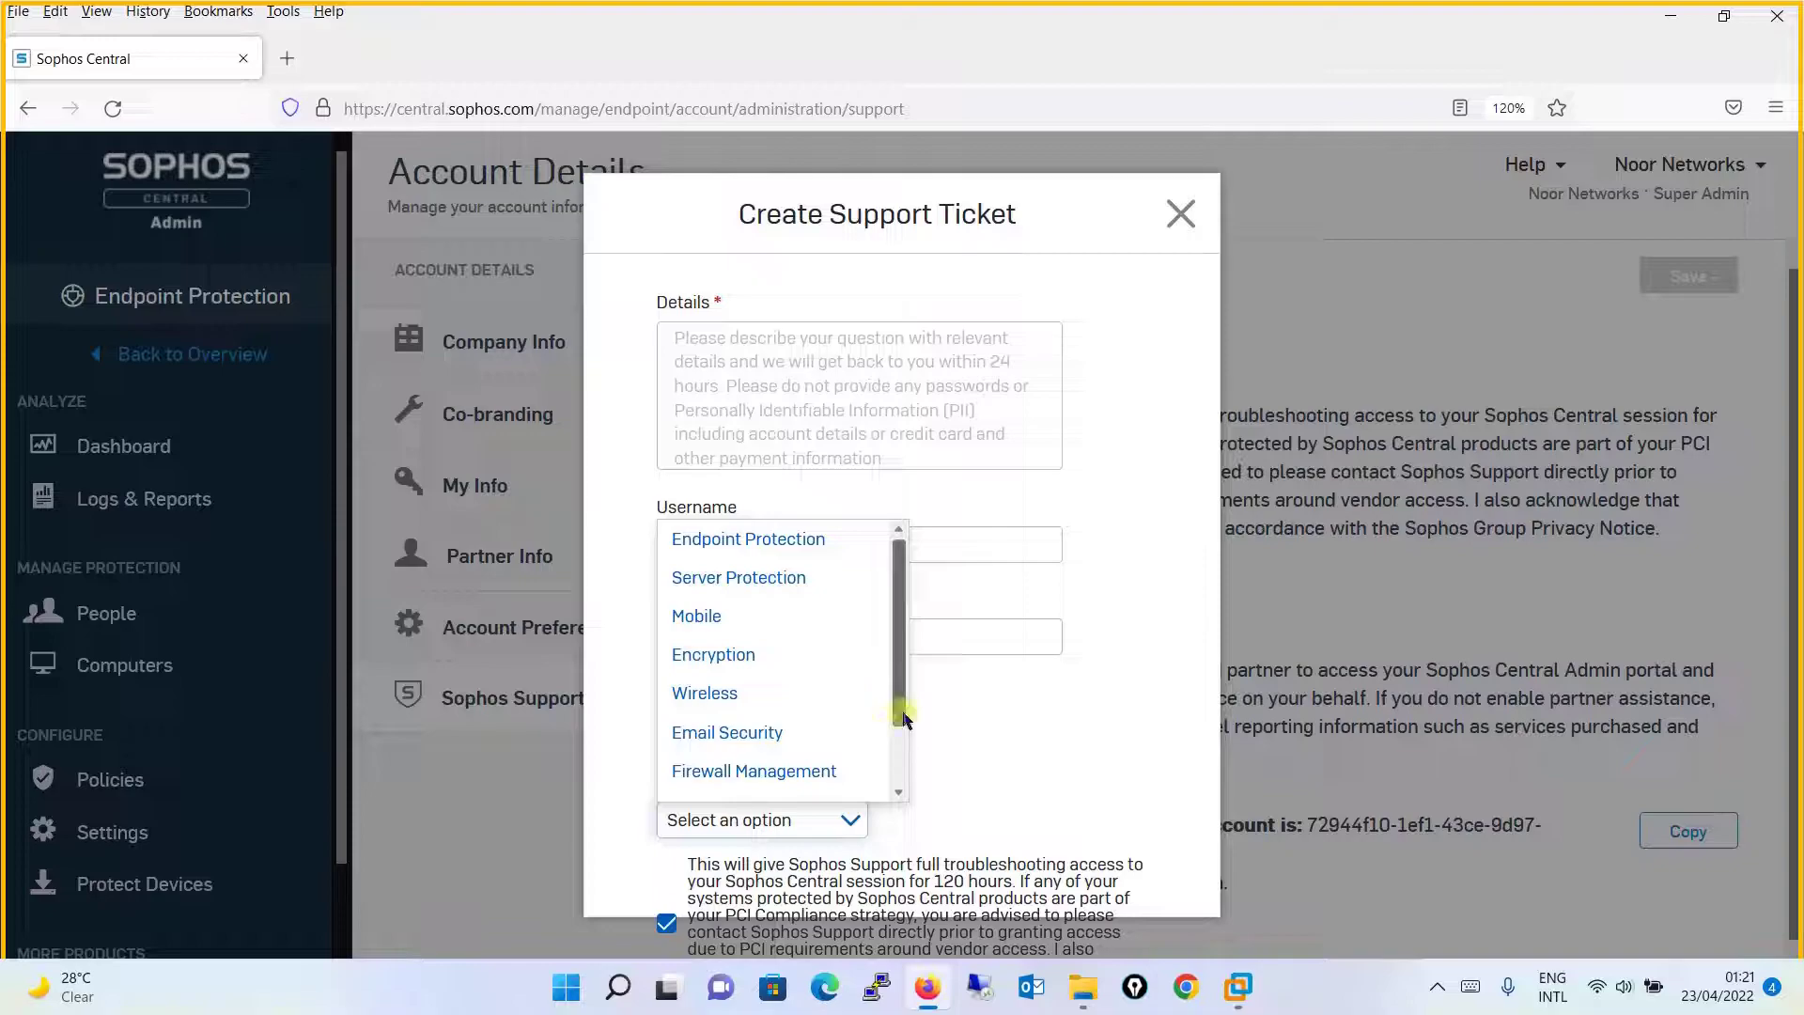
drag(905, 719, 902, 793)
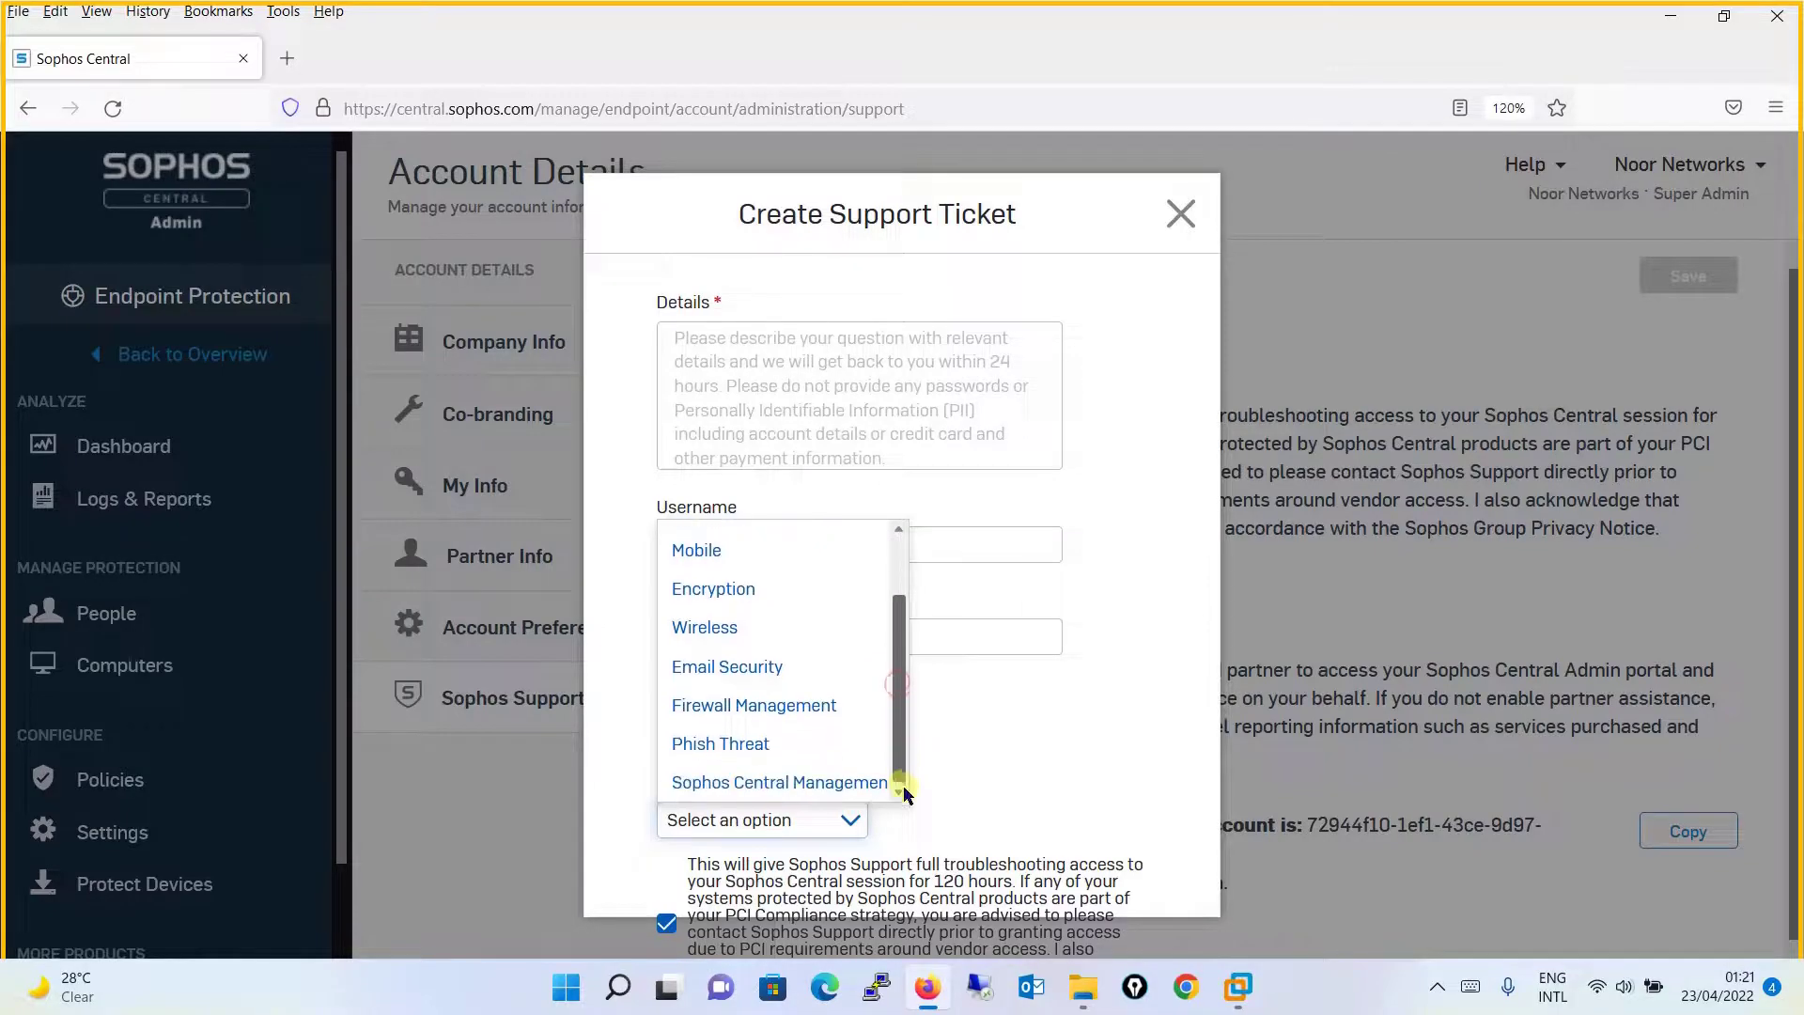
click(822, 785)
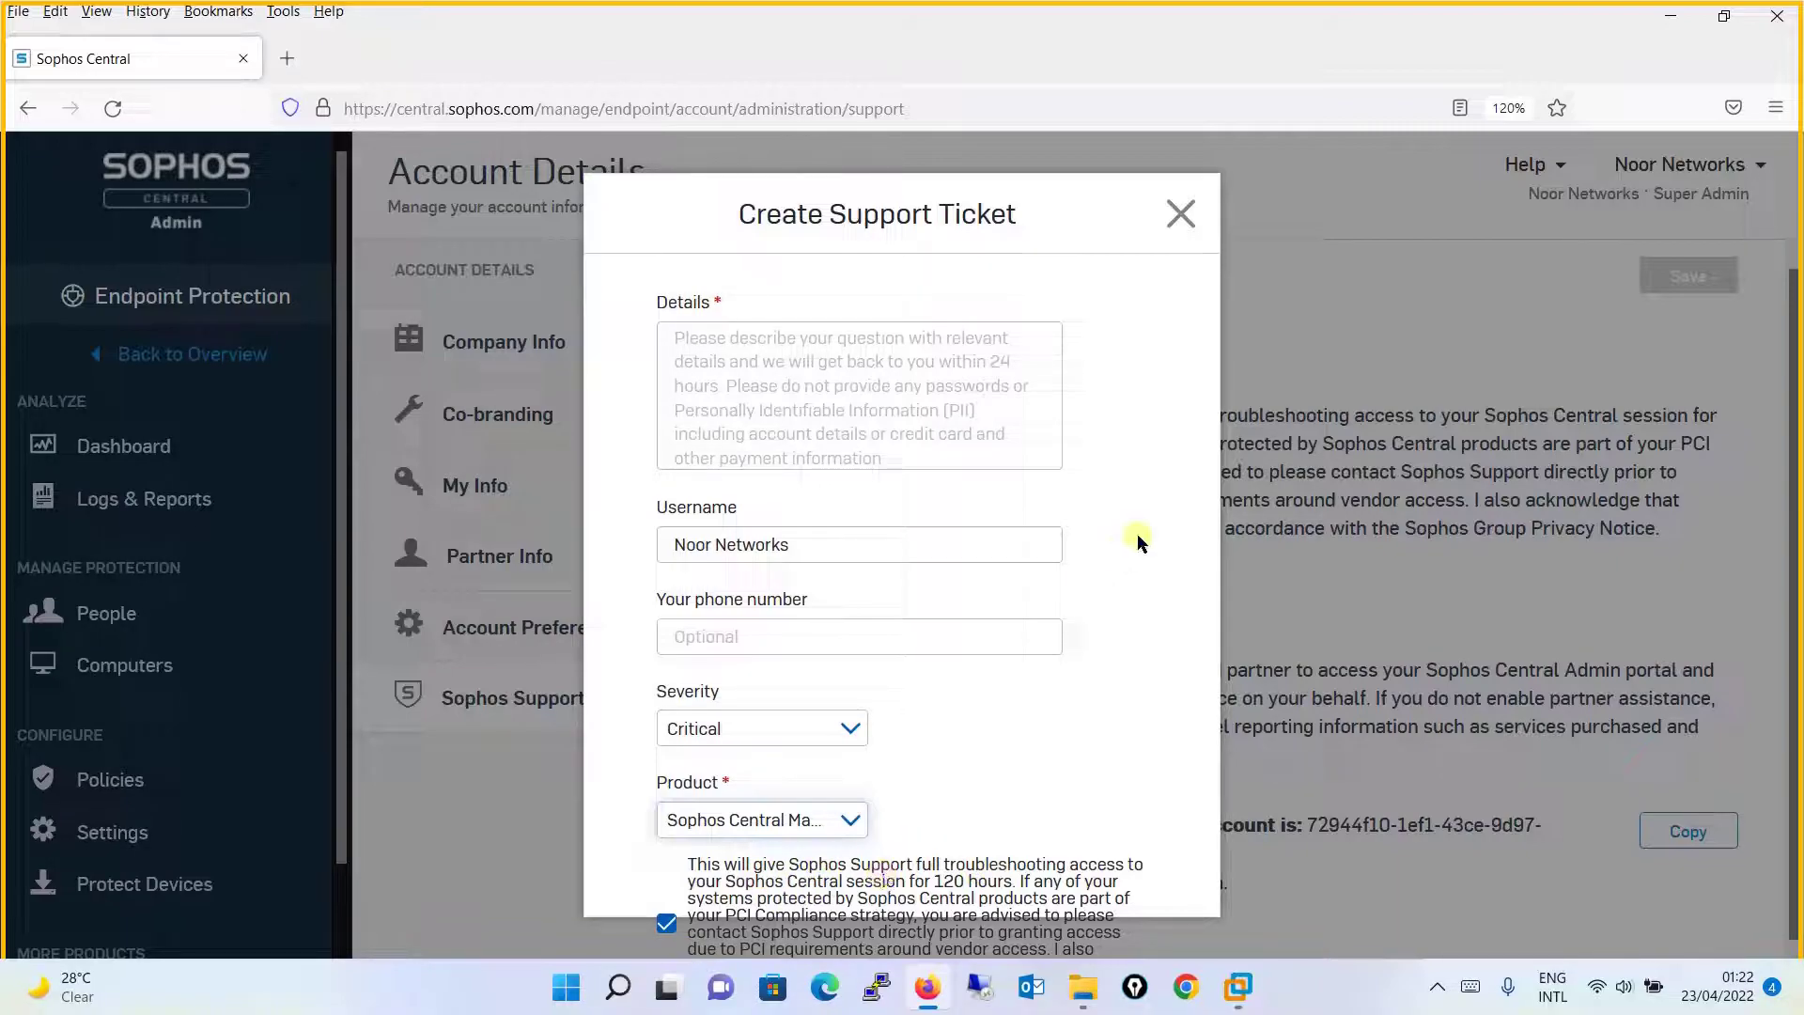
click(1180, 220)
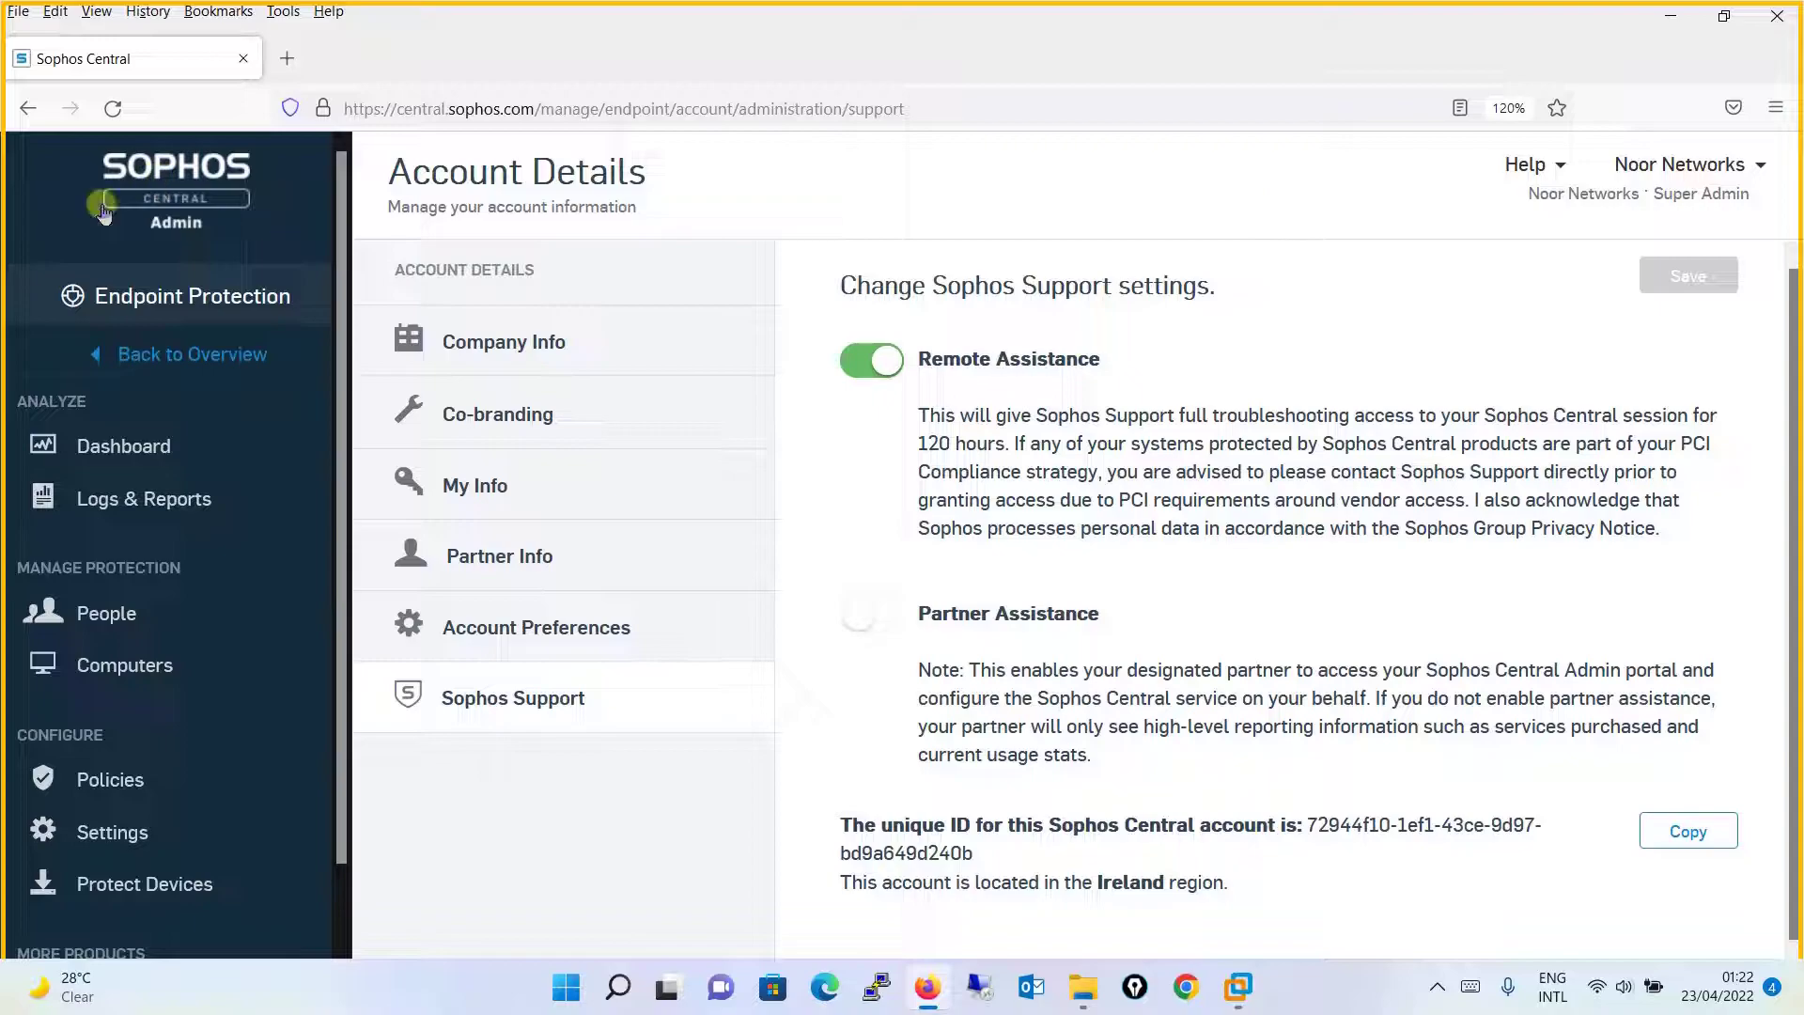
From the overview, open the Account Health Check and scroll down to the passing Global Exclusions check
click(201, 355)
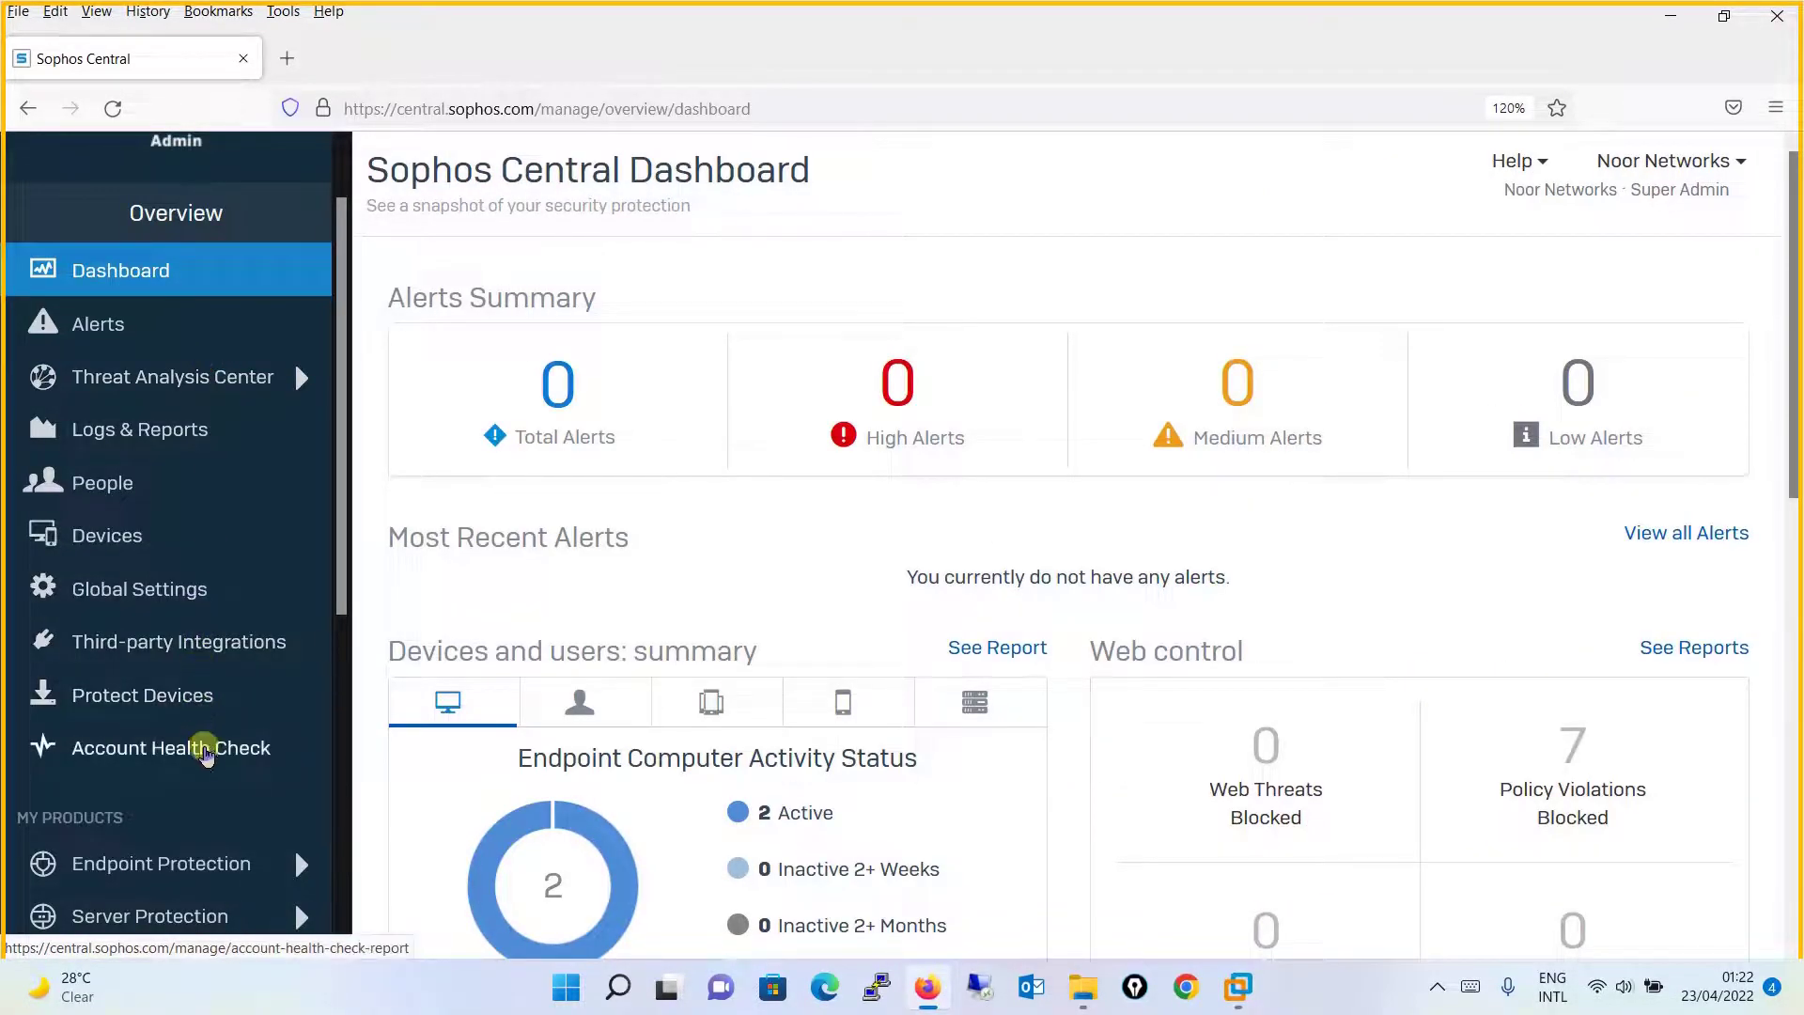
click(206, 752)
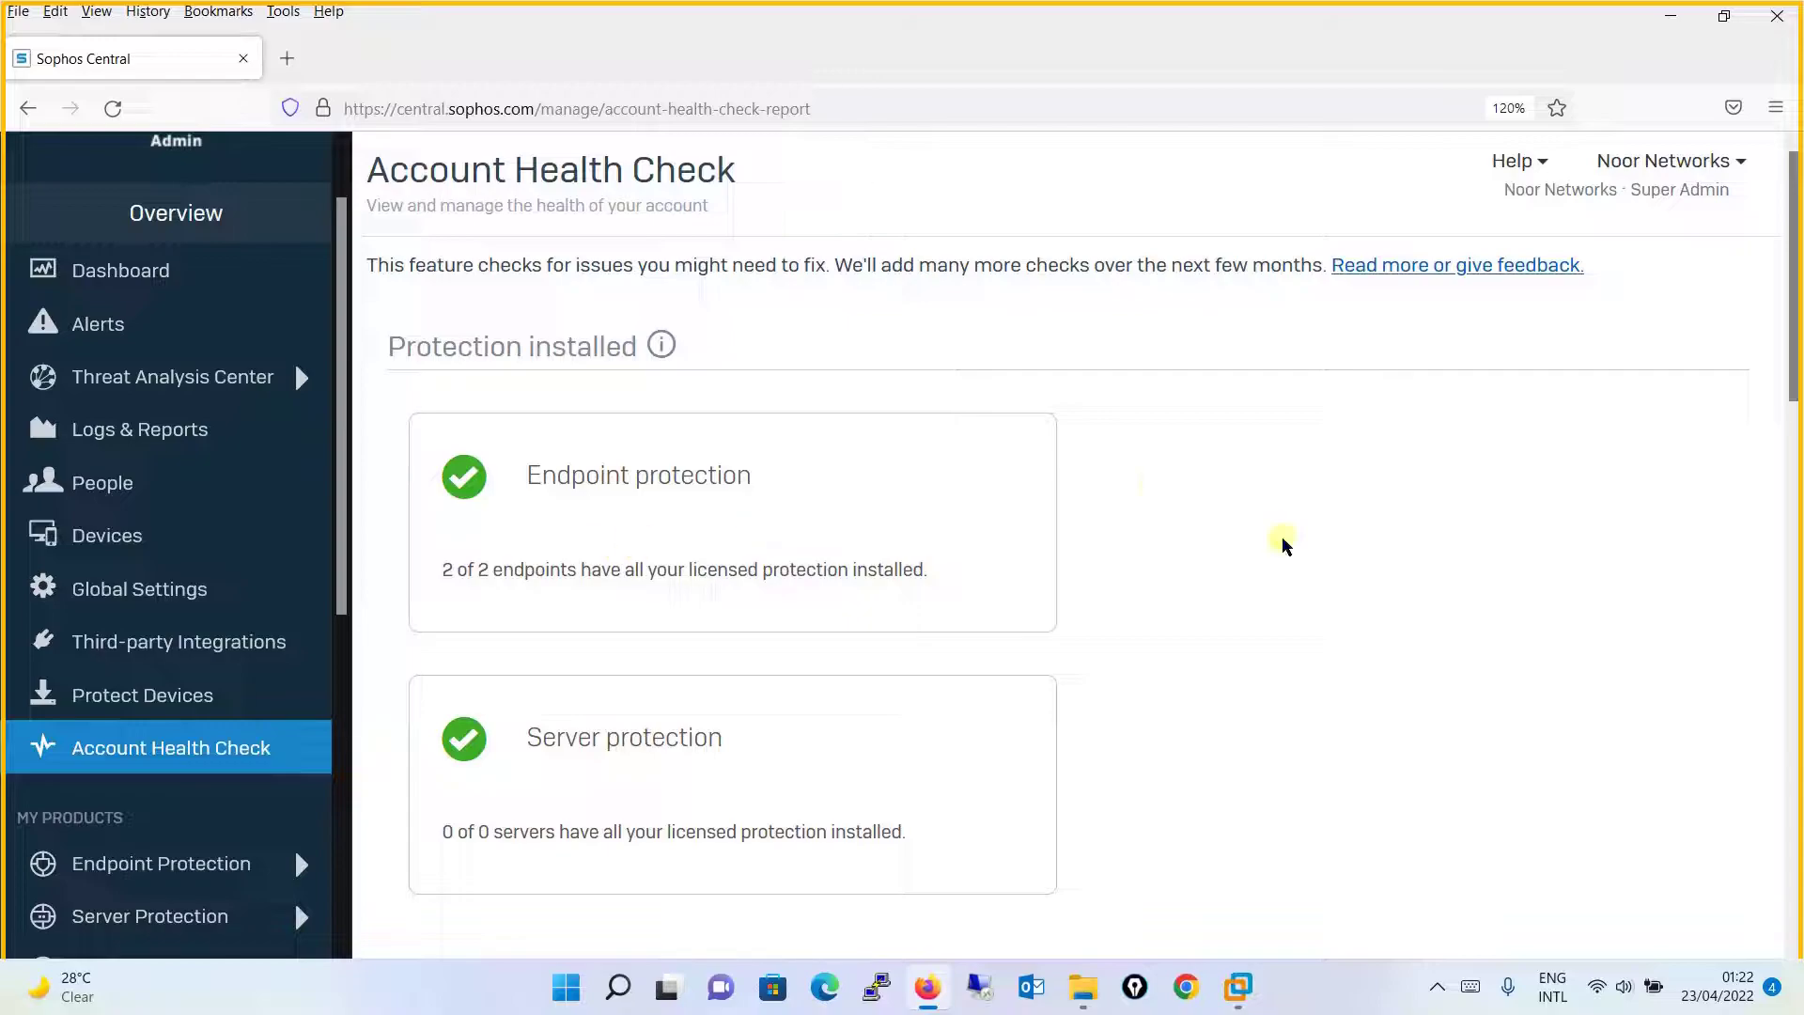
drag(1796, 367, 1796, 470)
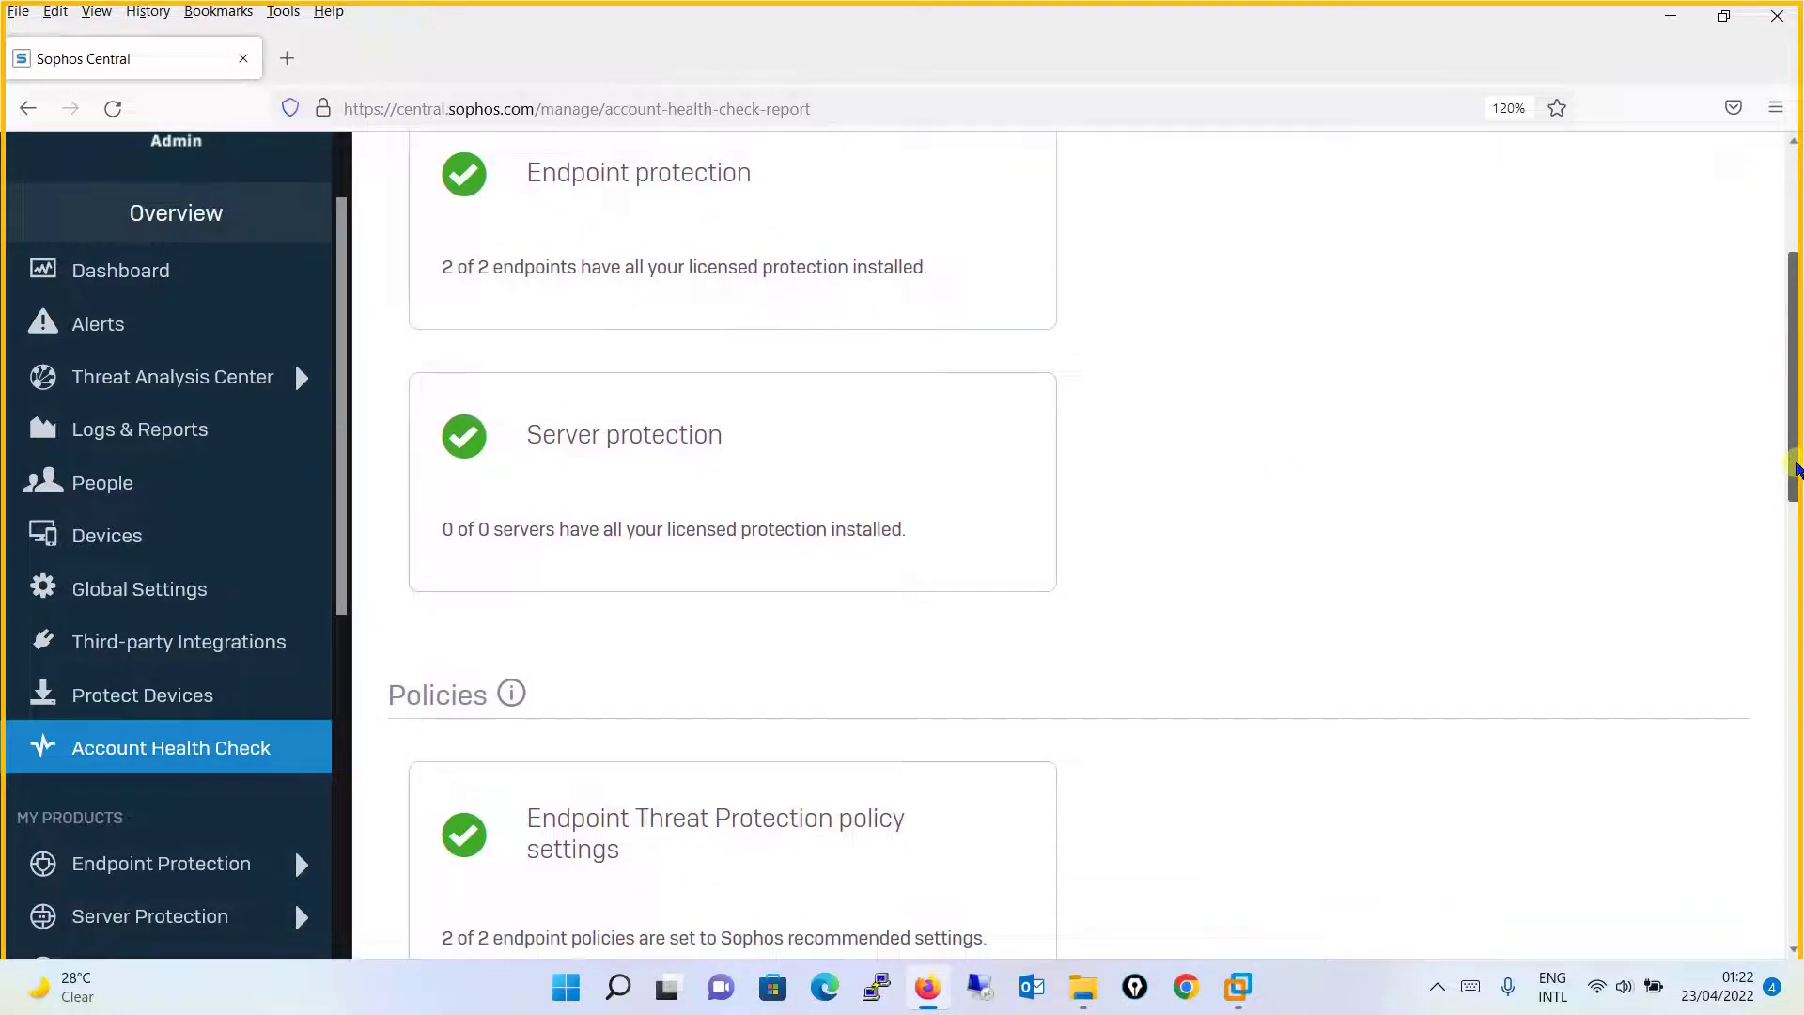
drag(1795, 467, 1790, 1003)
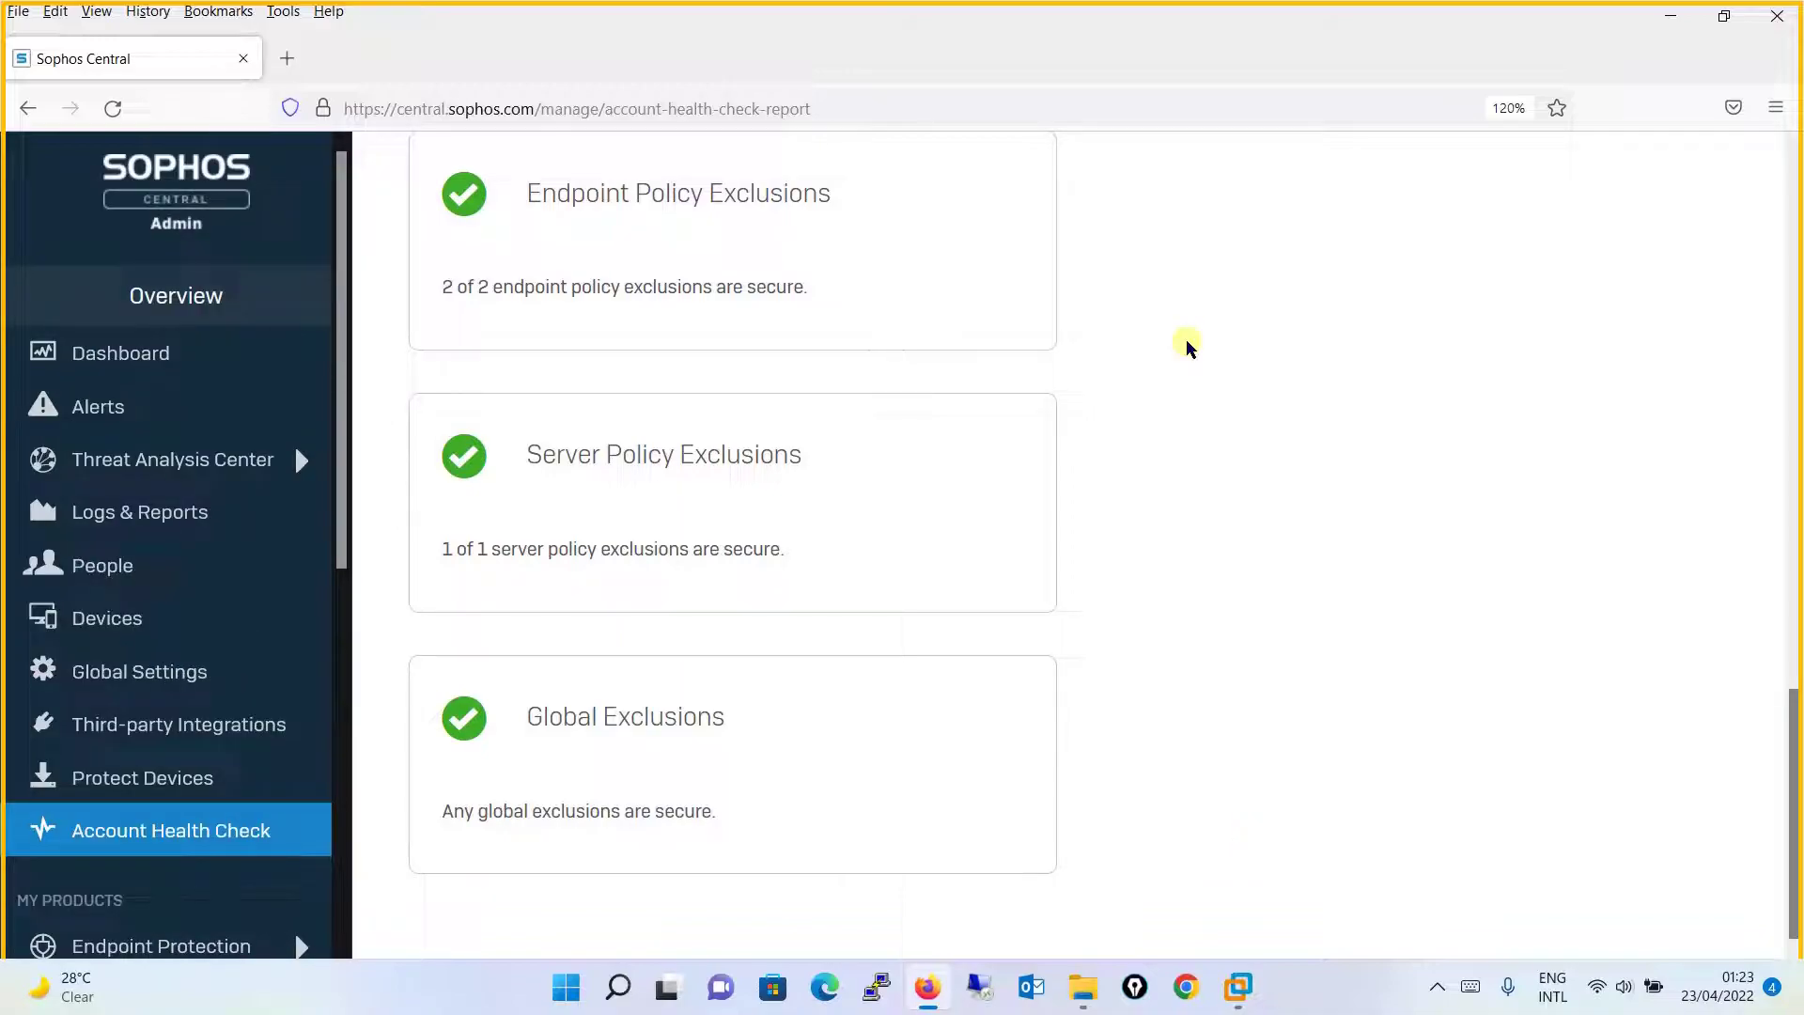
Open the Policy Violators report from the dashboard's Web control tile of 7 blocked violations
click(193, 359)
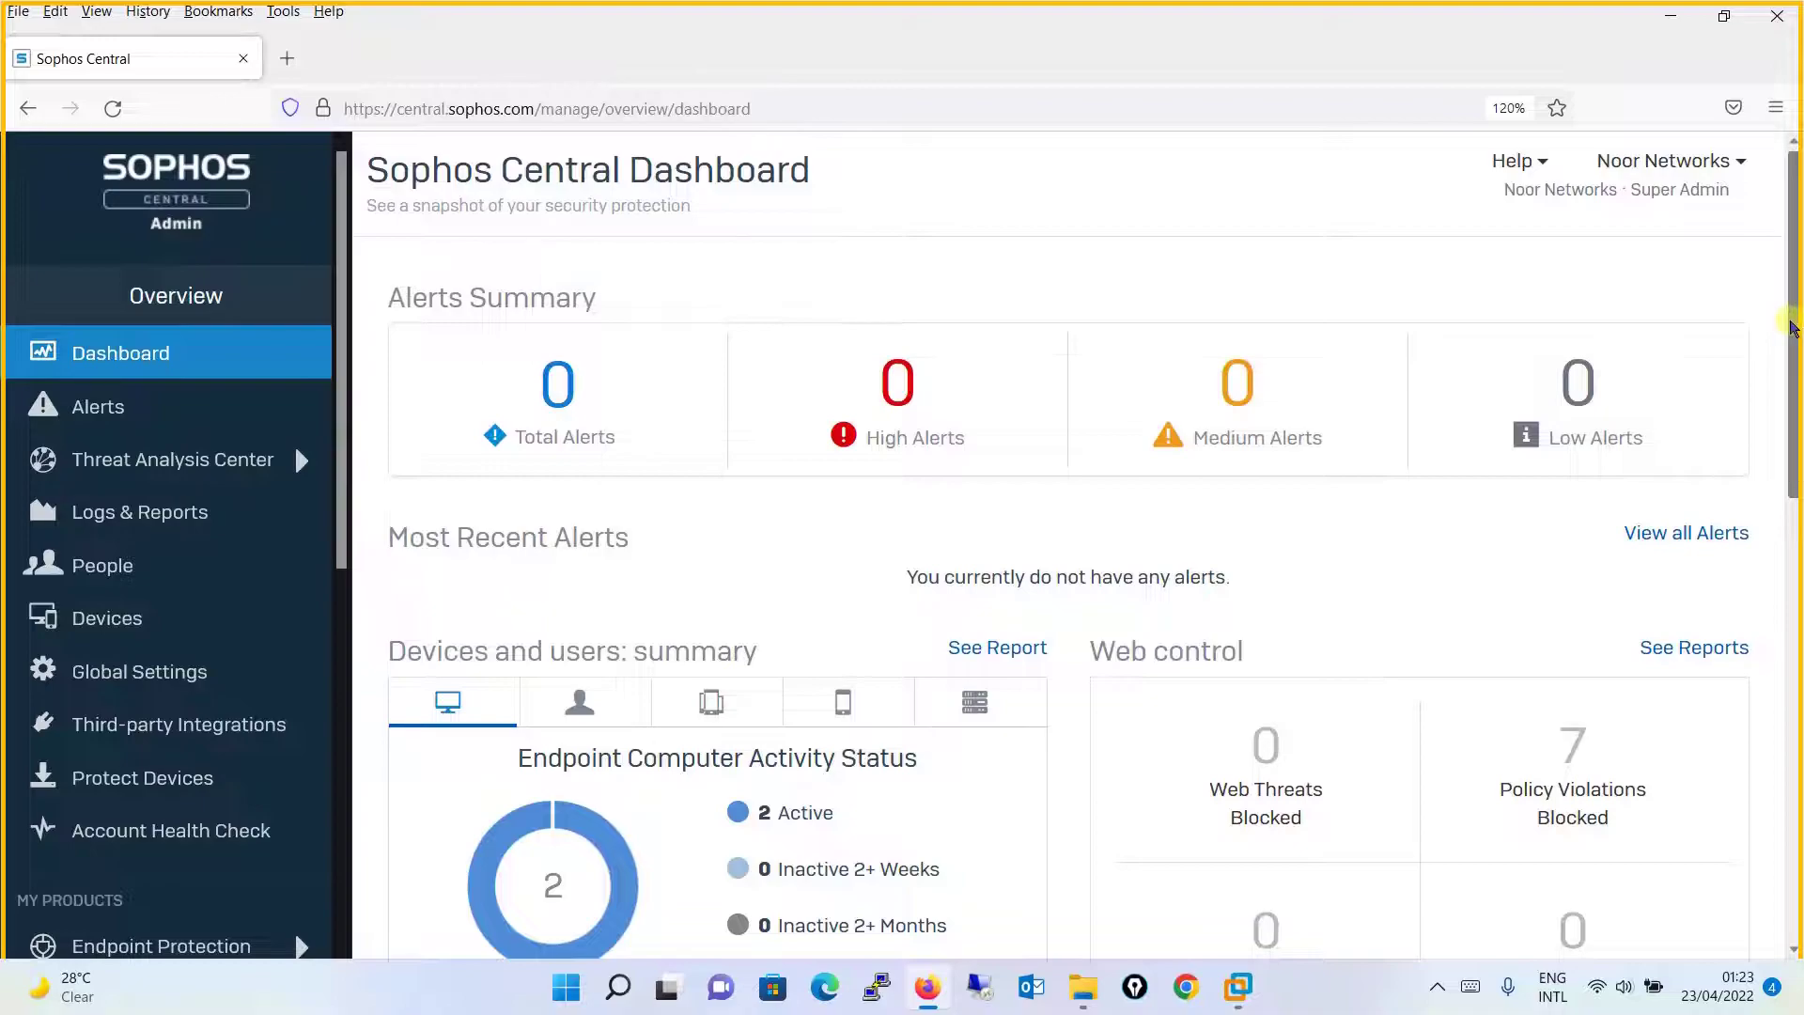
drag(1796, 338, 1796, 481)
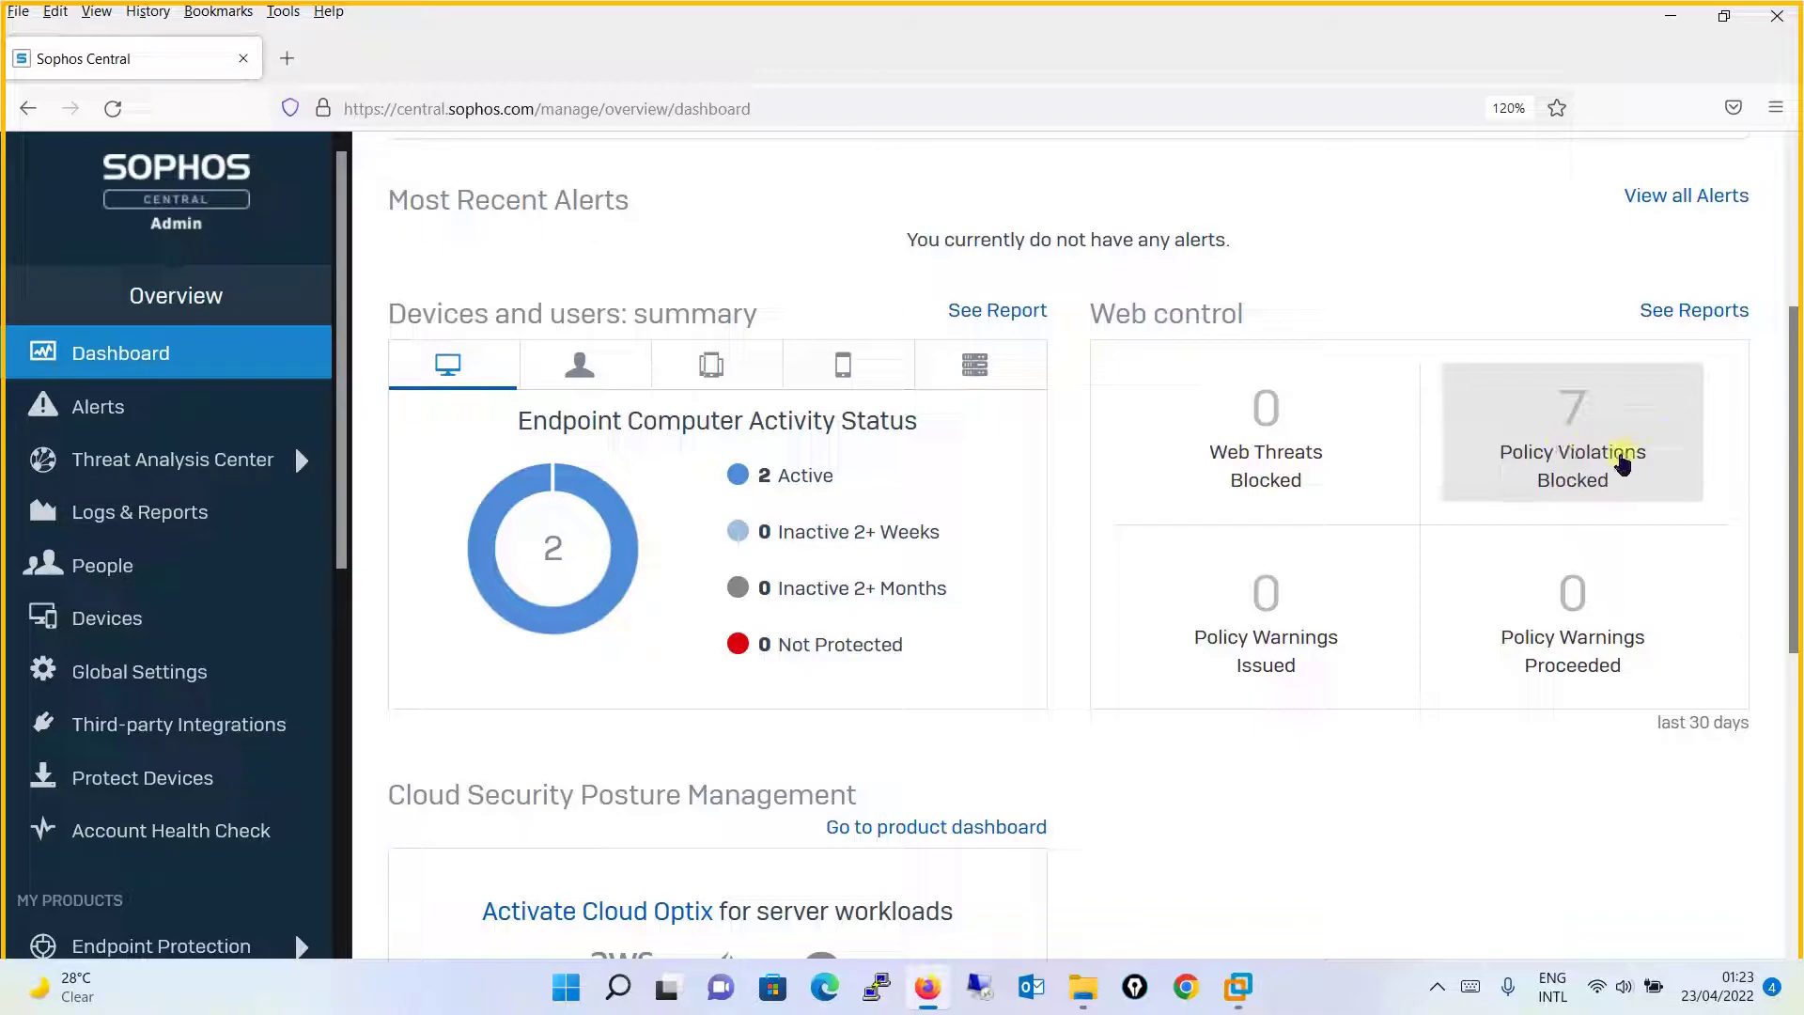
click(1621, 460)
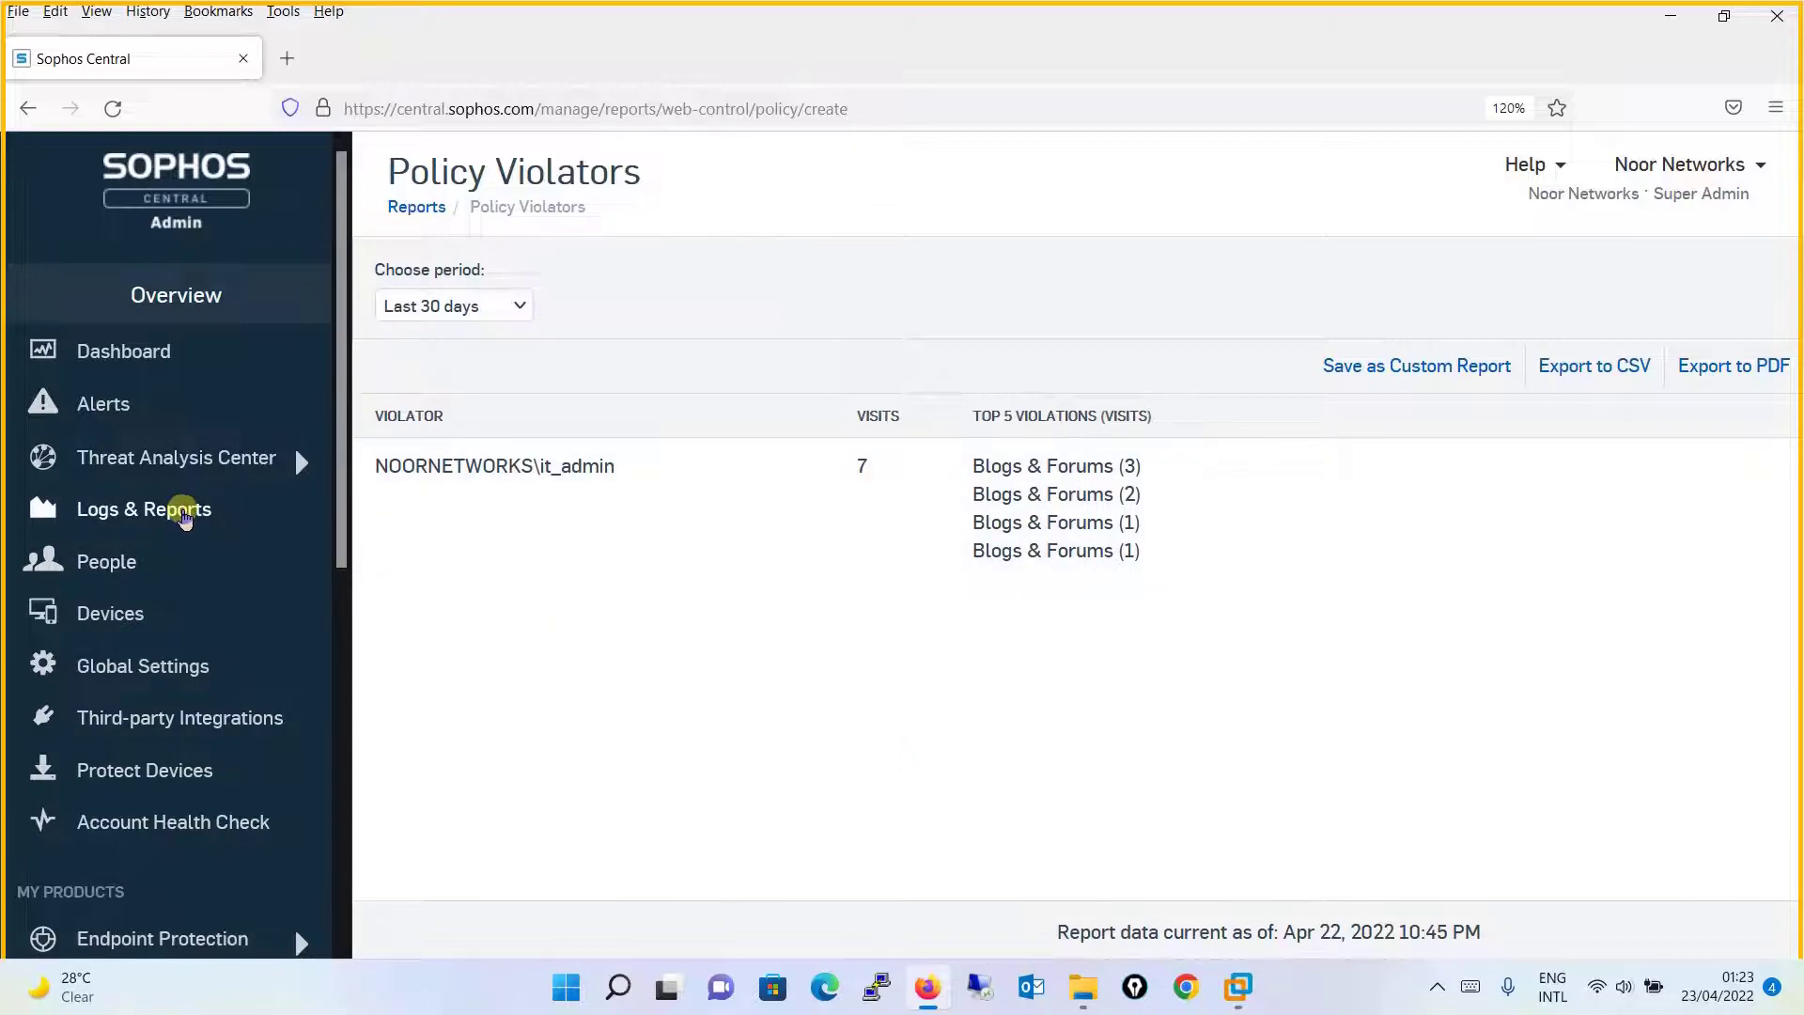
Open Audit Logs under General Logs, then go back to the Logs & Reports overview
click(183, 516)
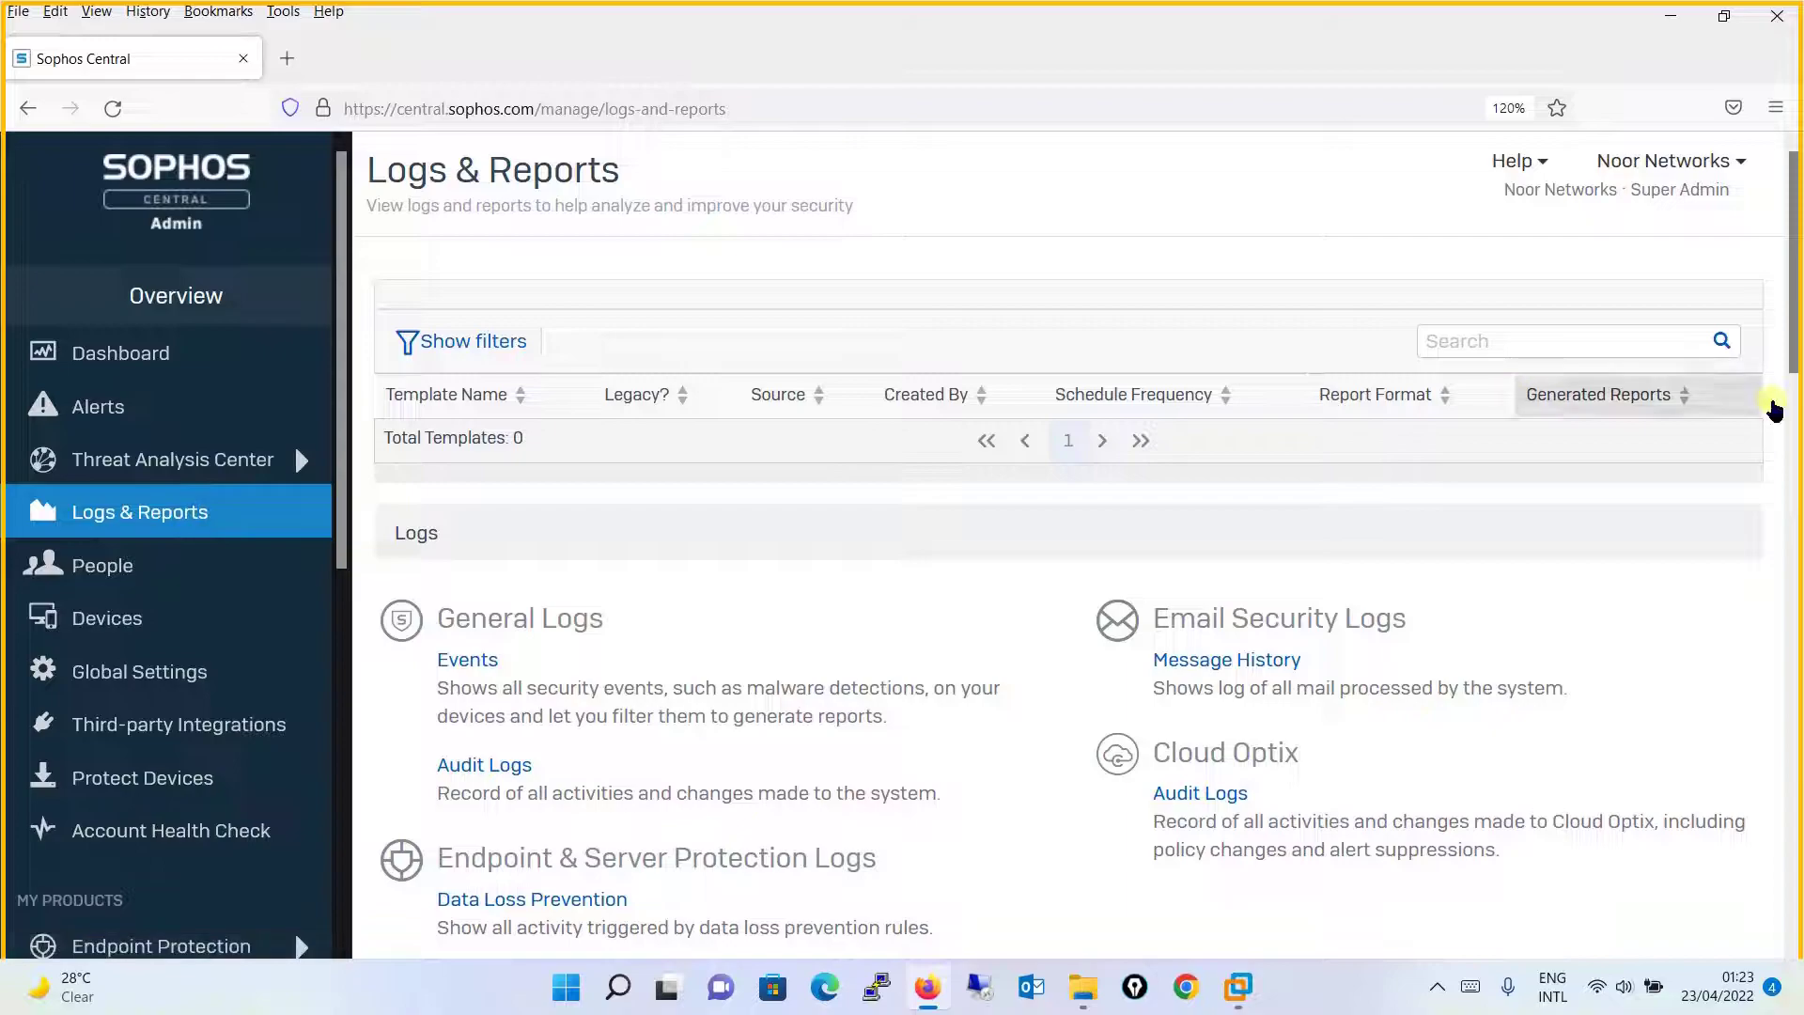
drag(1797, 286, 1797, 365)
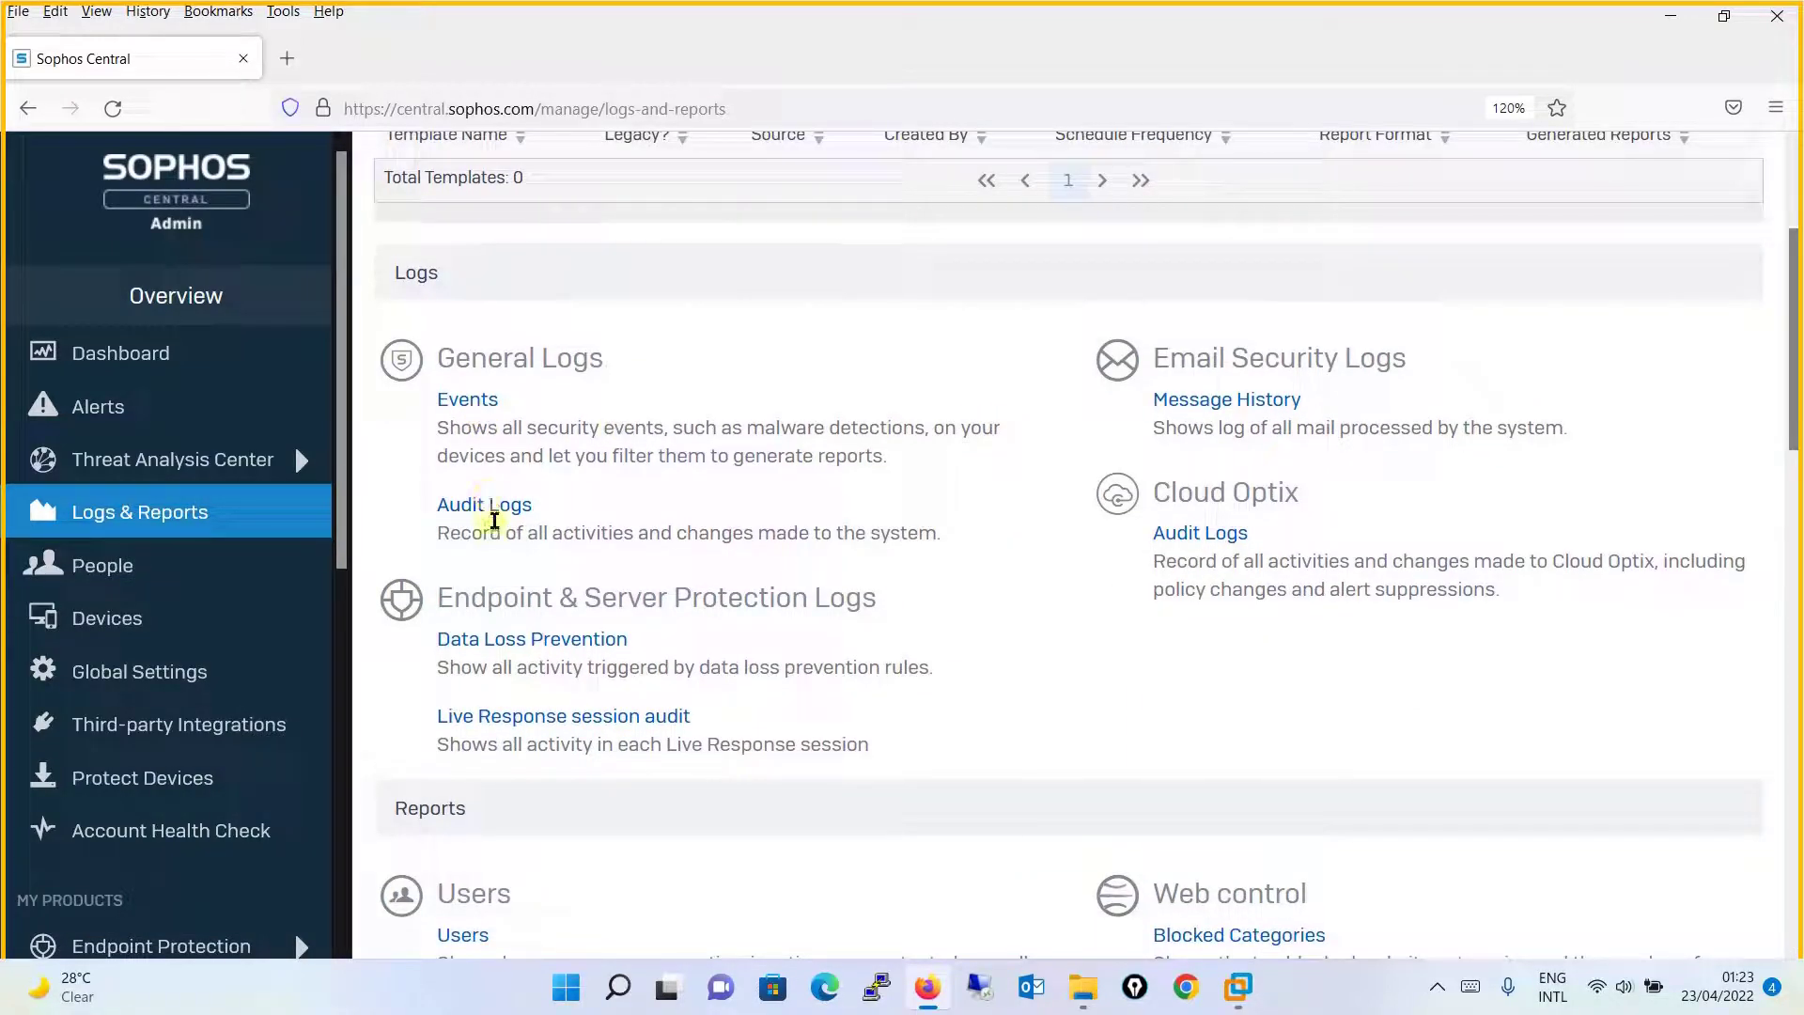
click(497, 516)
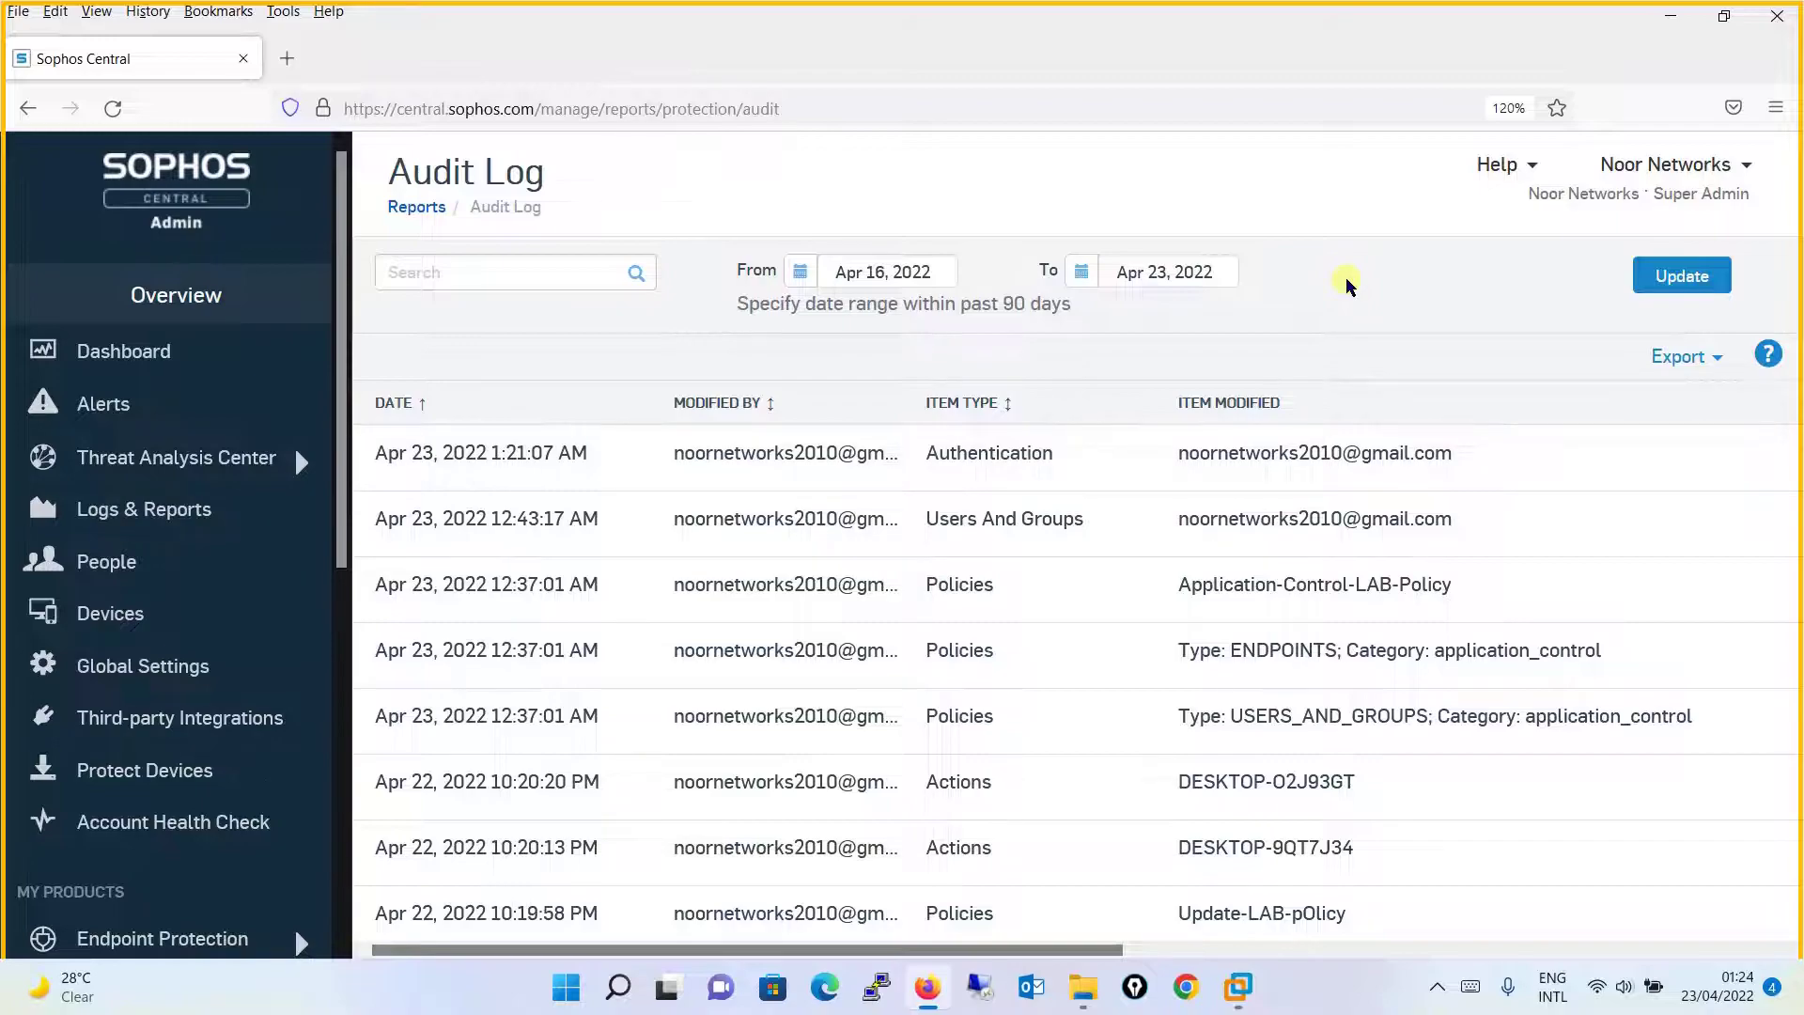
click(165, 514)
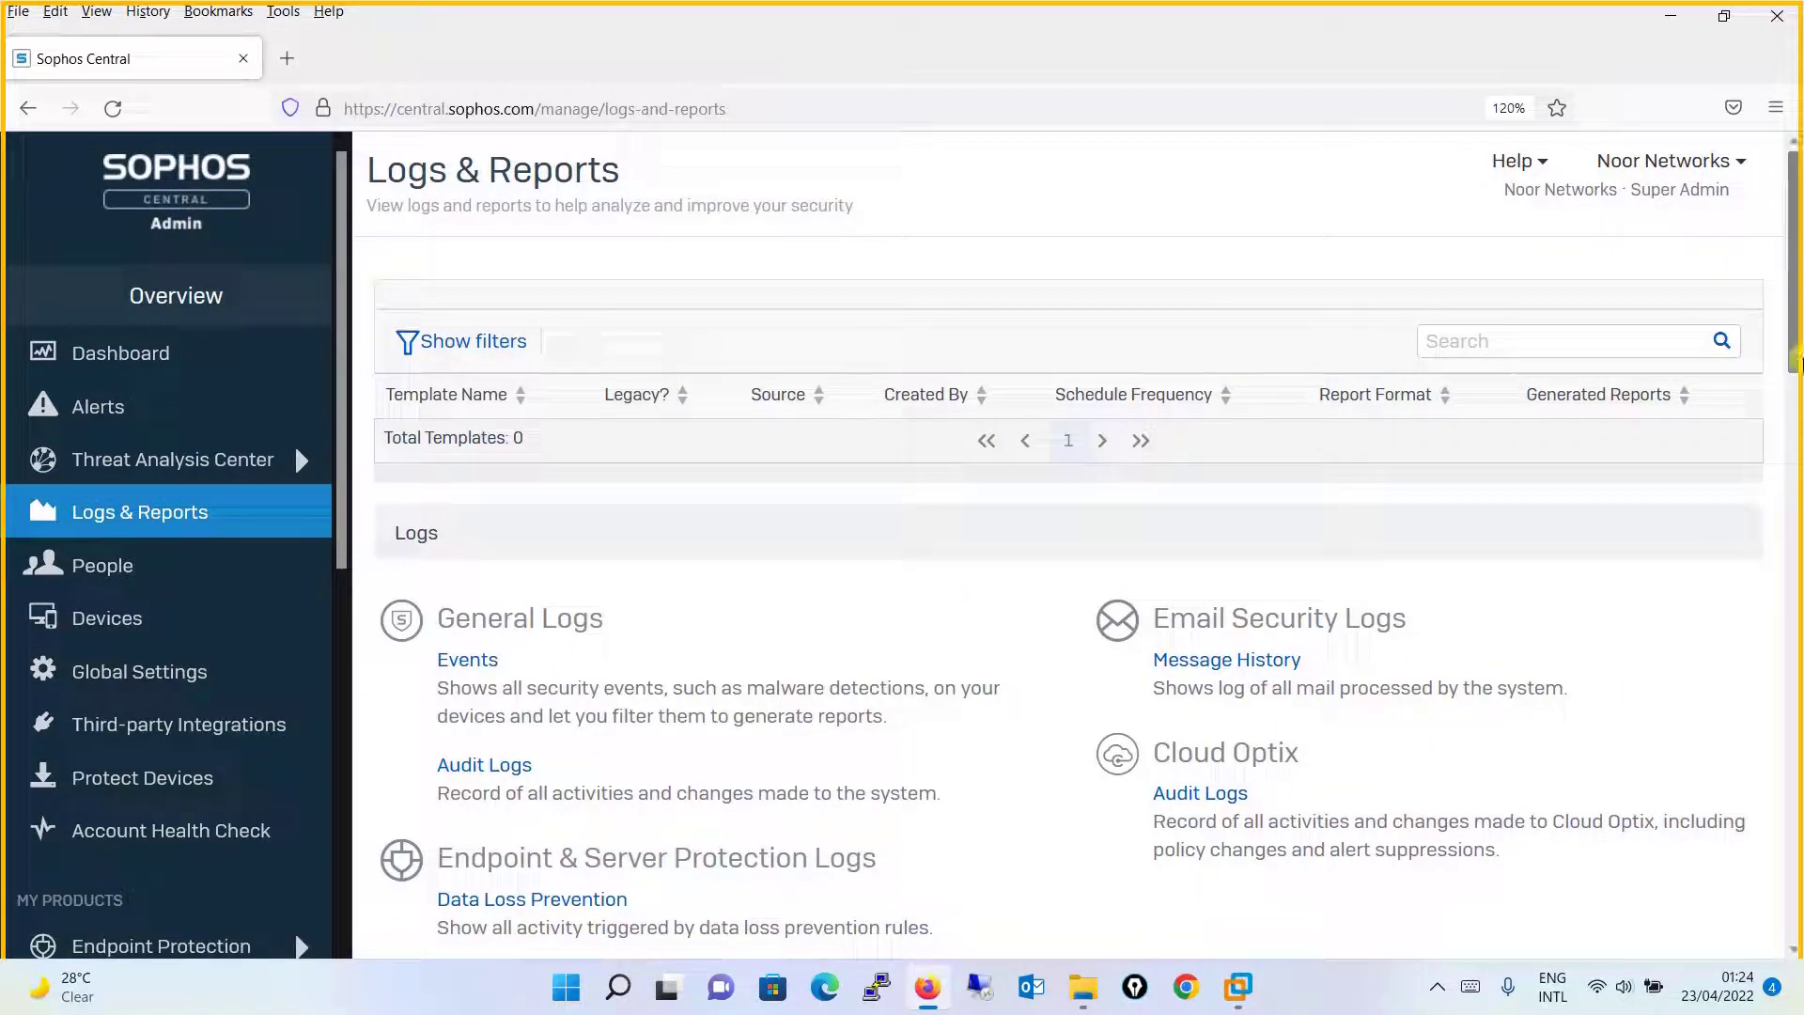
Scroll through the full list of report links on the Logs & Reports page
drag(1792, 330, 1763, 542)
scroll(1761, 547, up, 6)
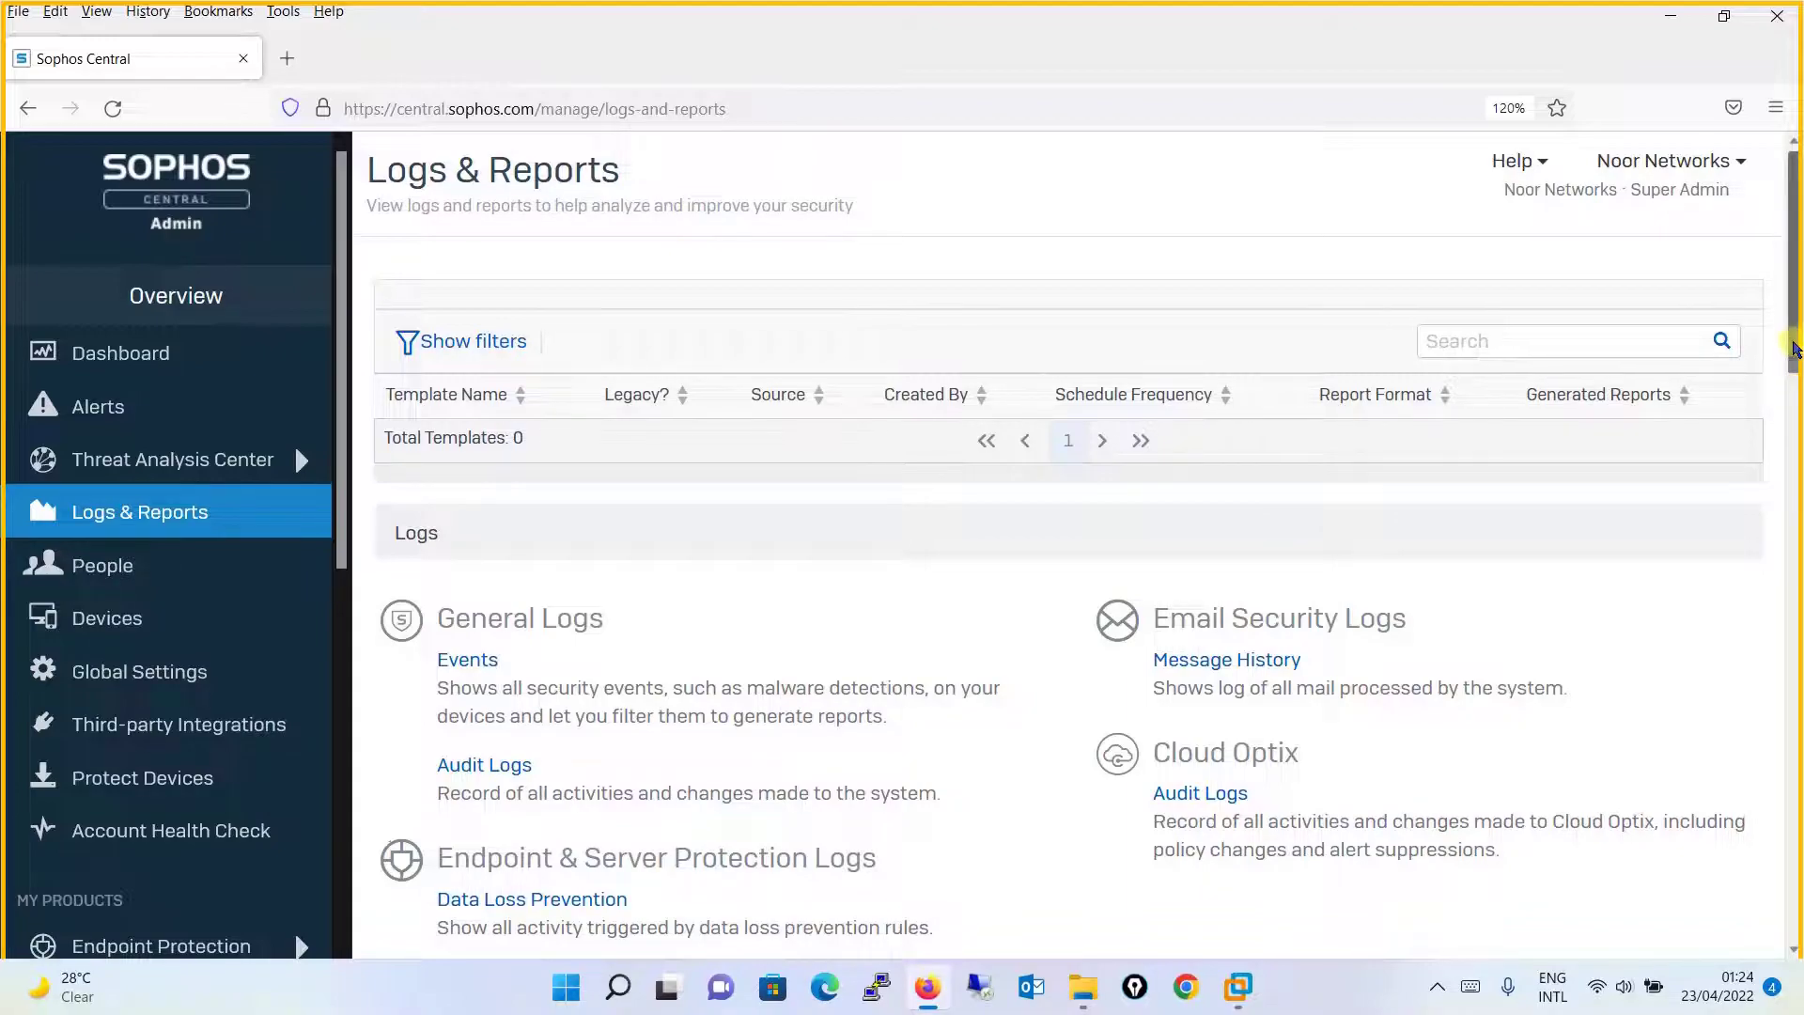
scroll(1524, 443, down, 5)
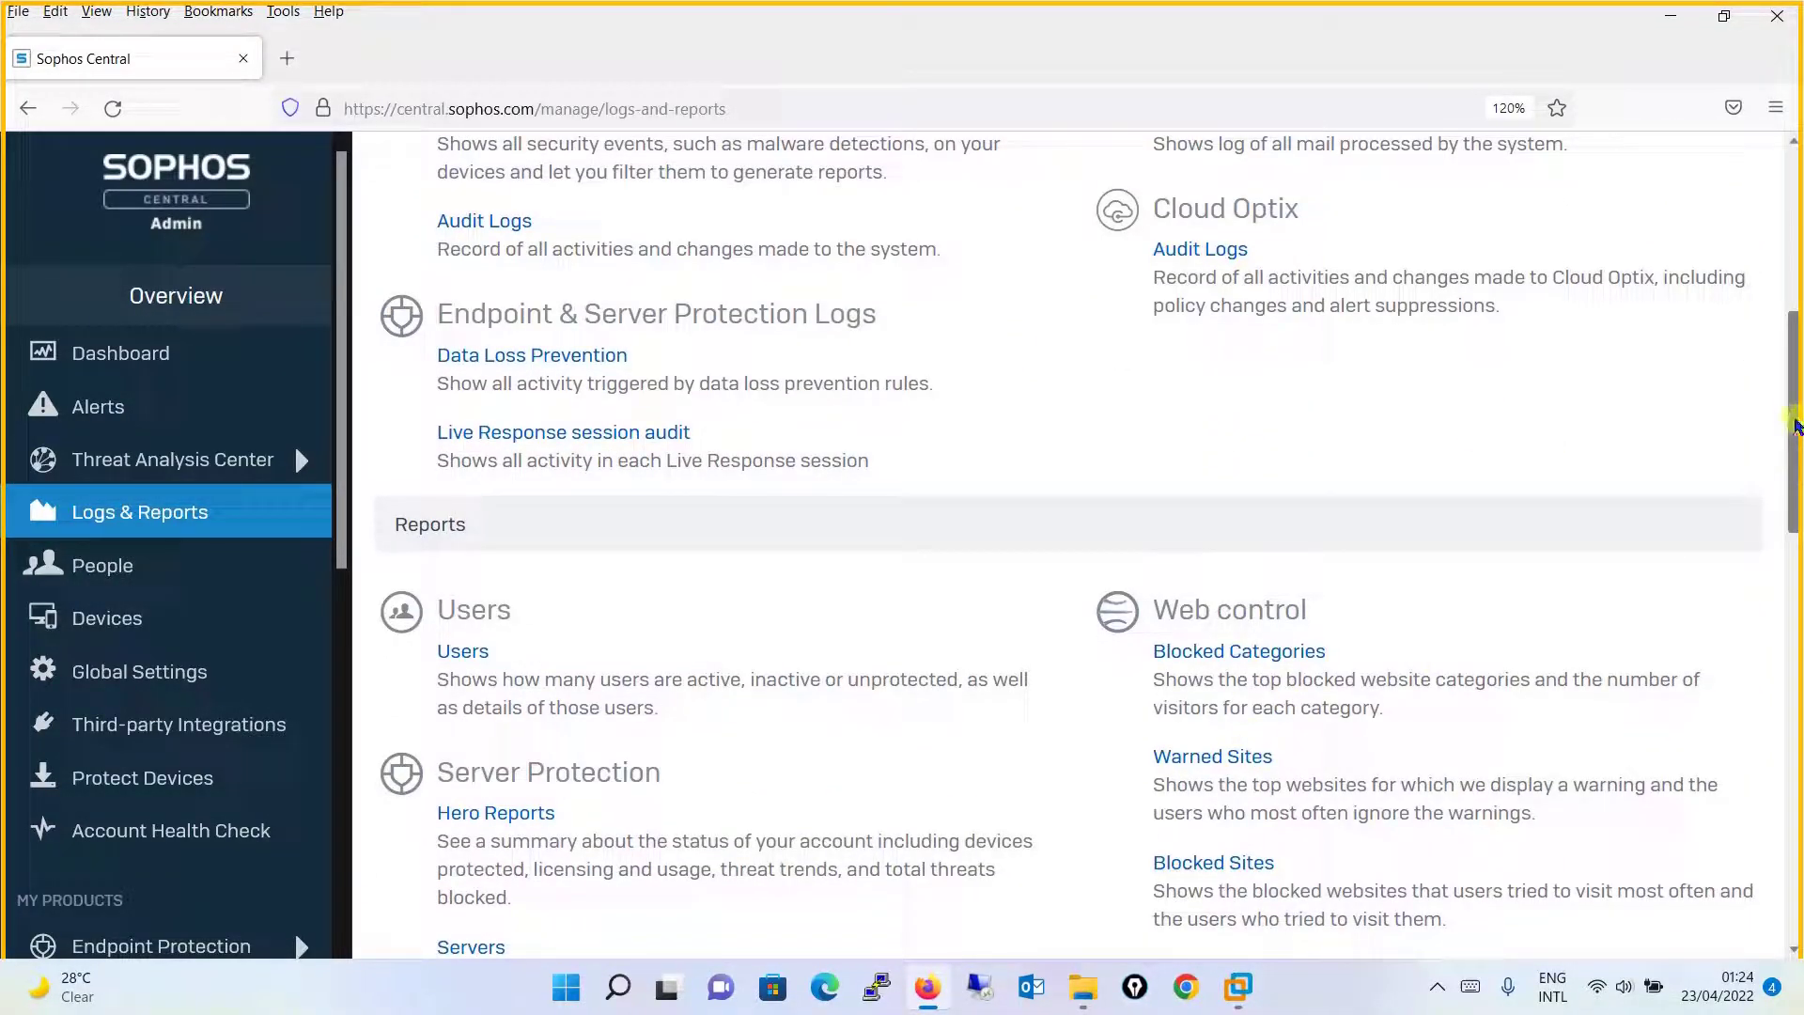
scroll(1796, 479, down, 2)
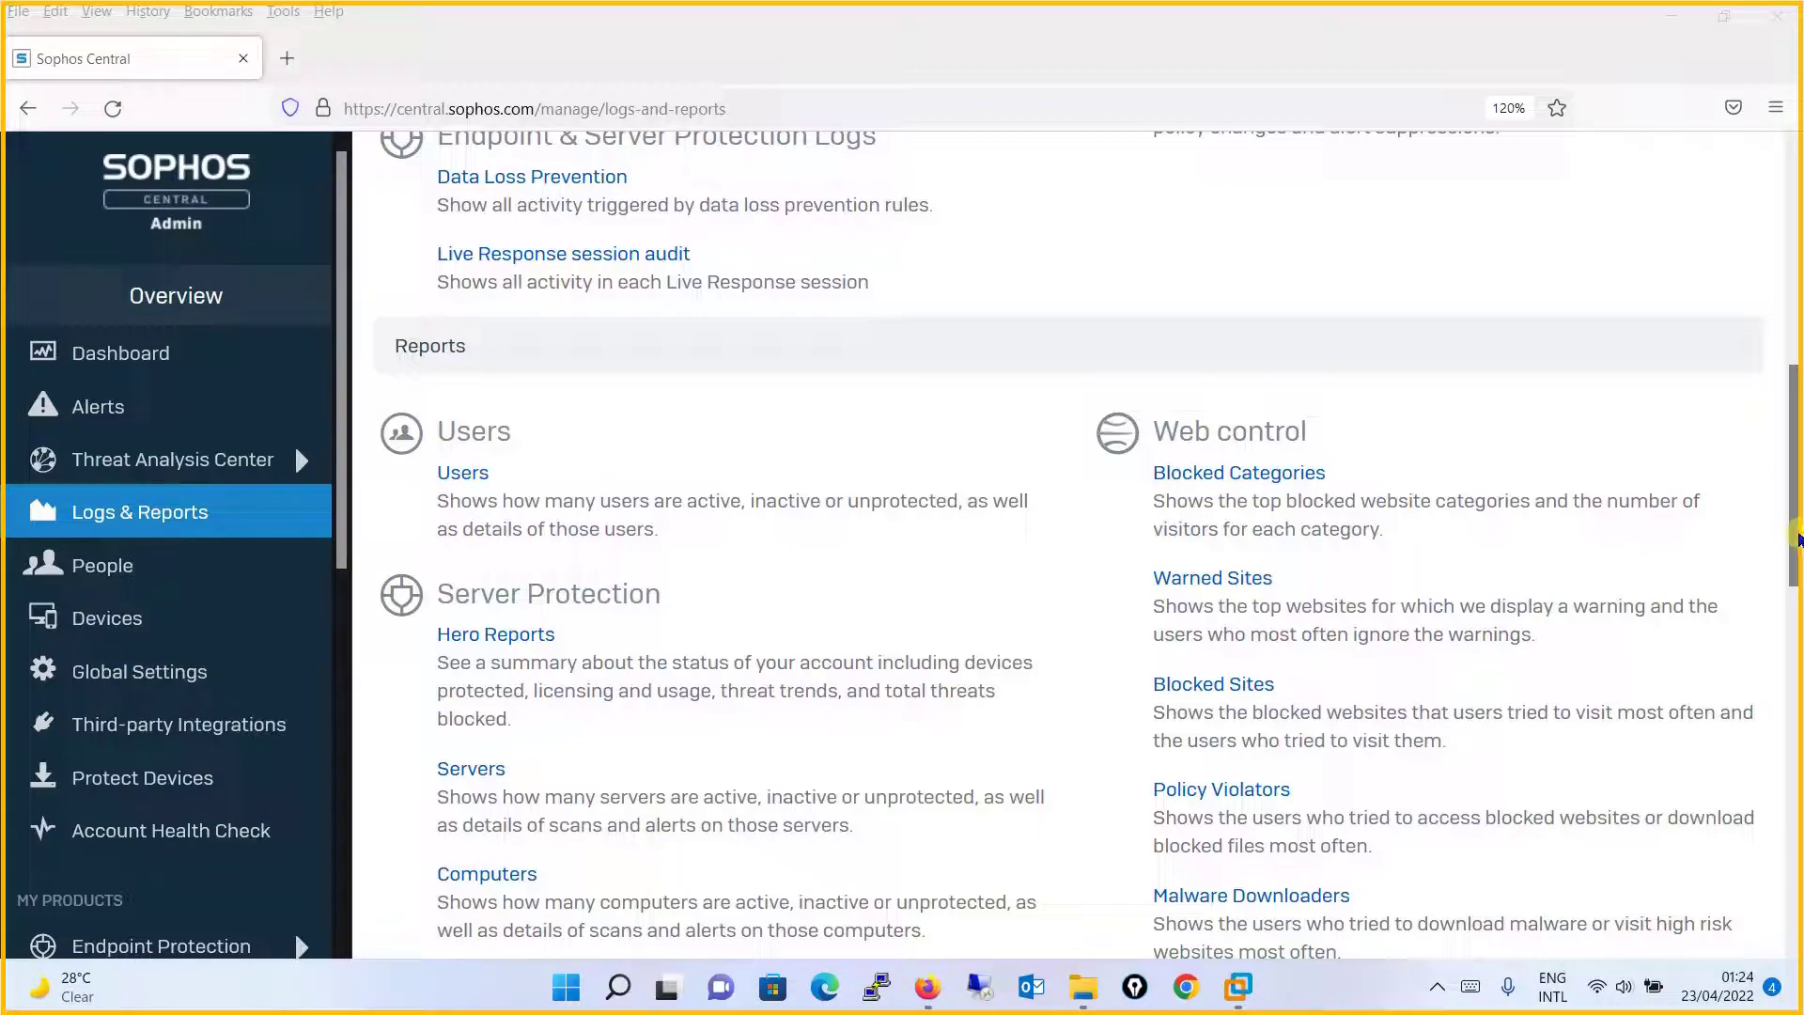
drag(1797, 538, 1749, 690)
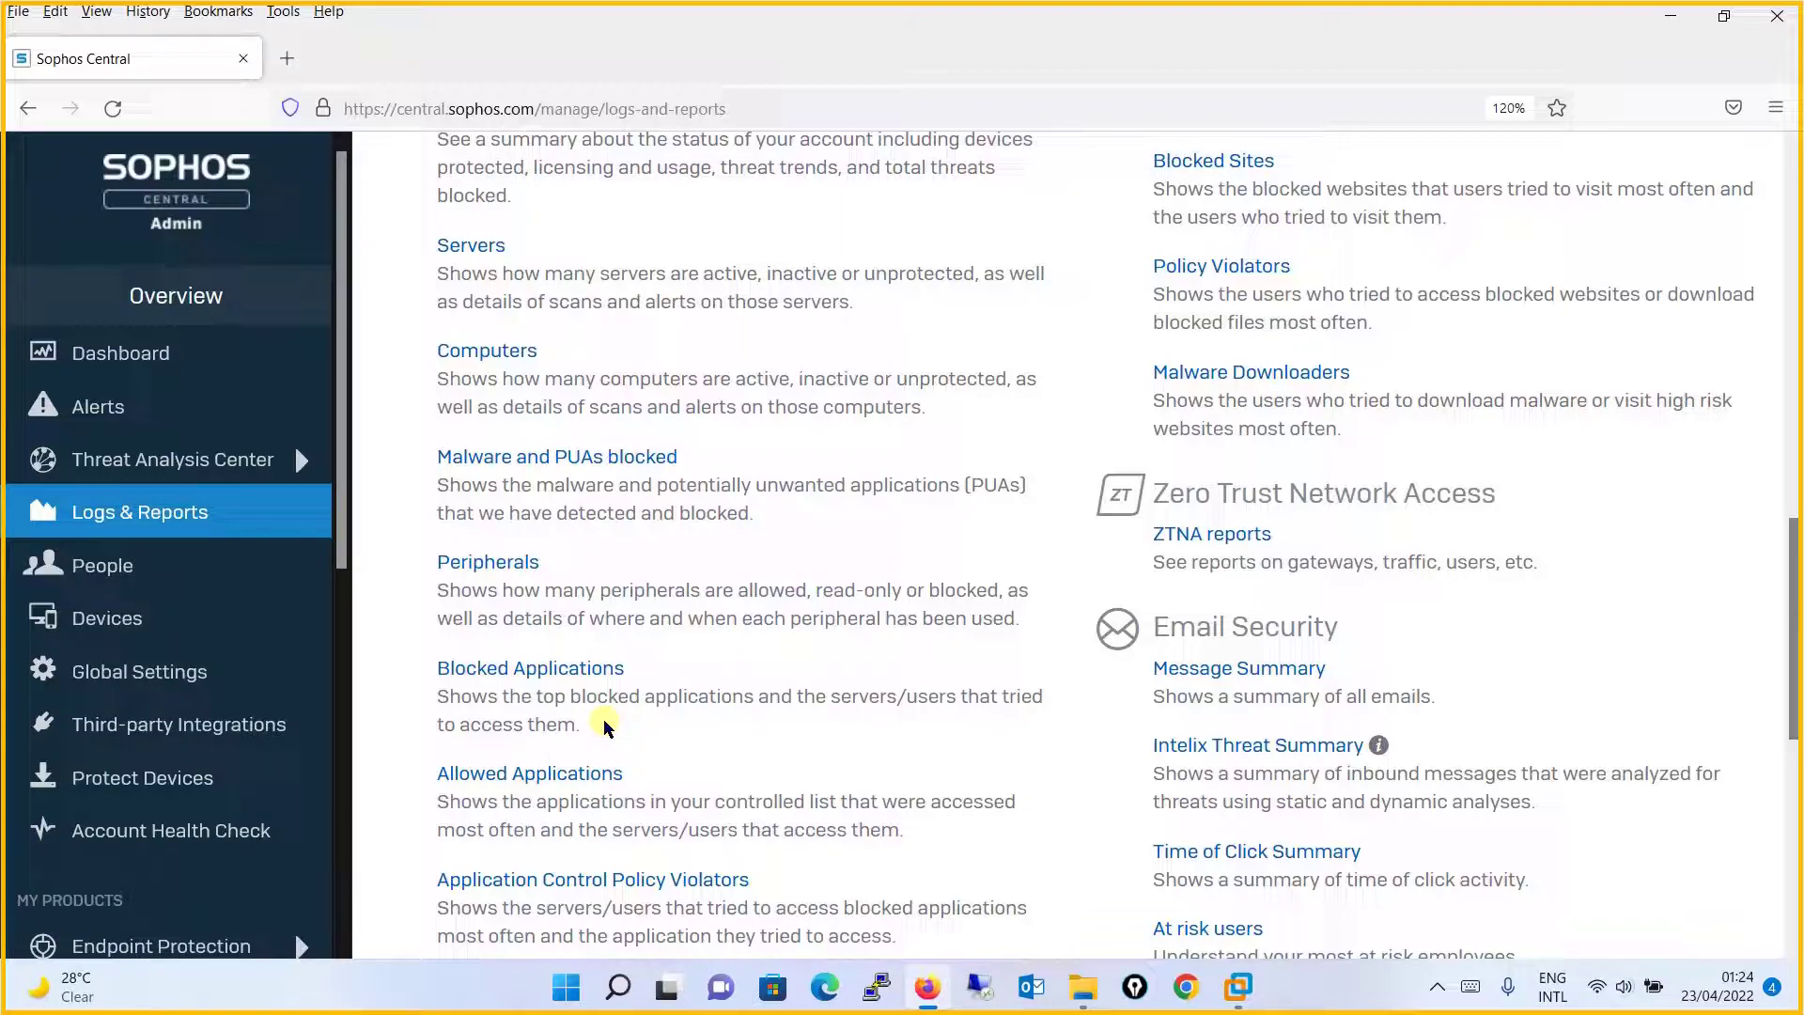
scroll(603, 719, down, 3)
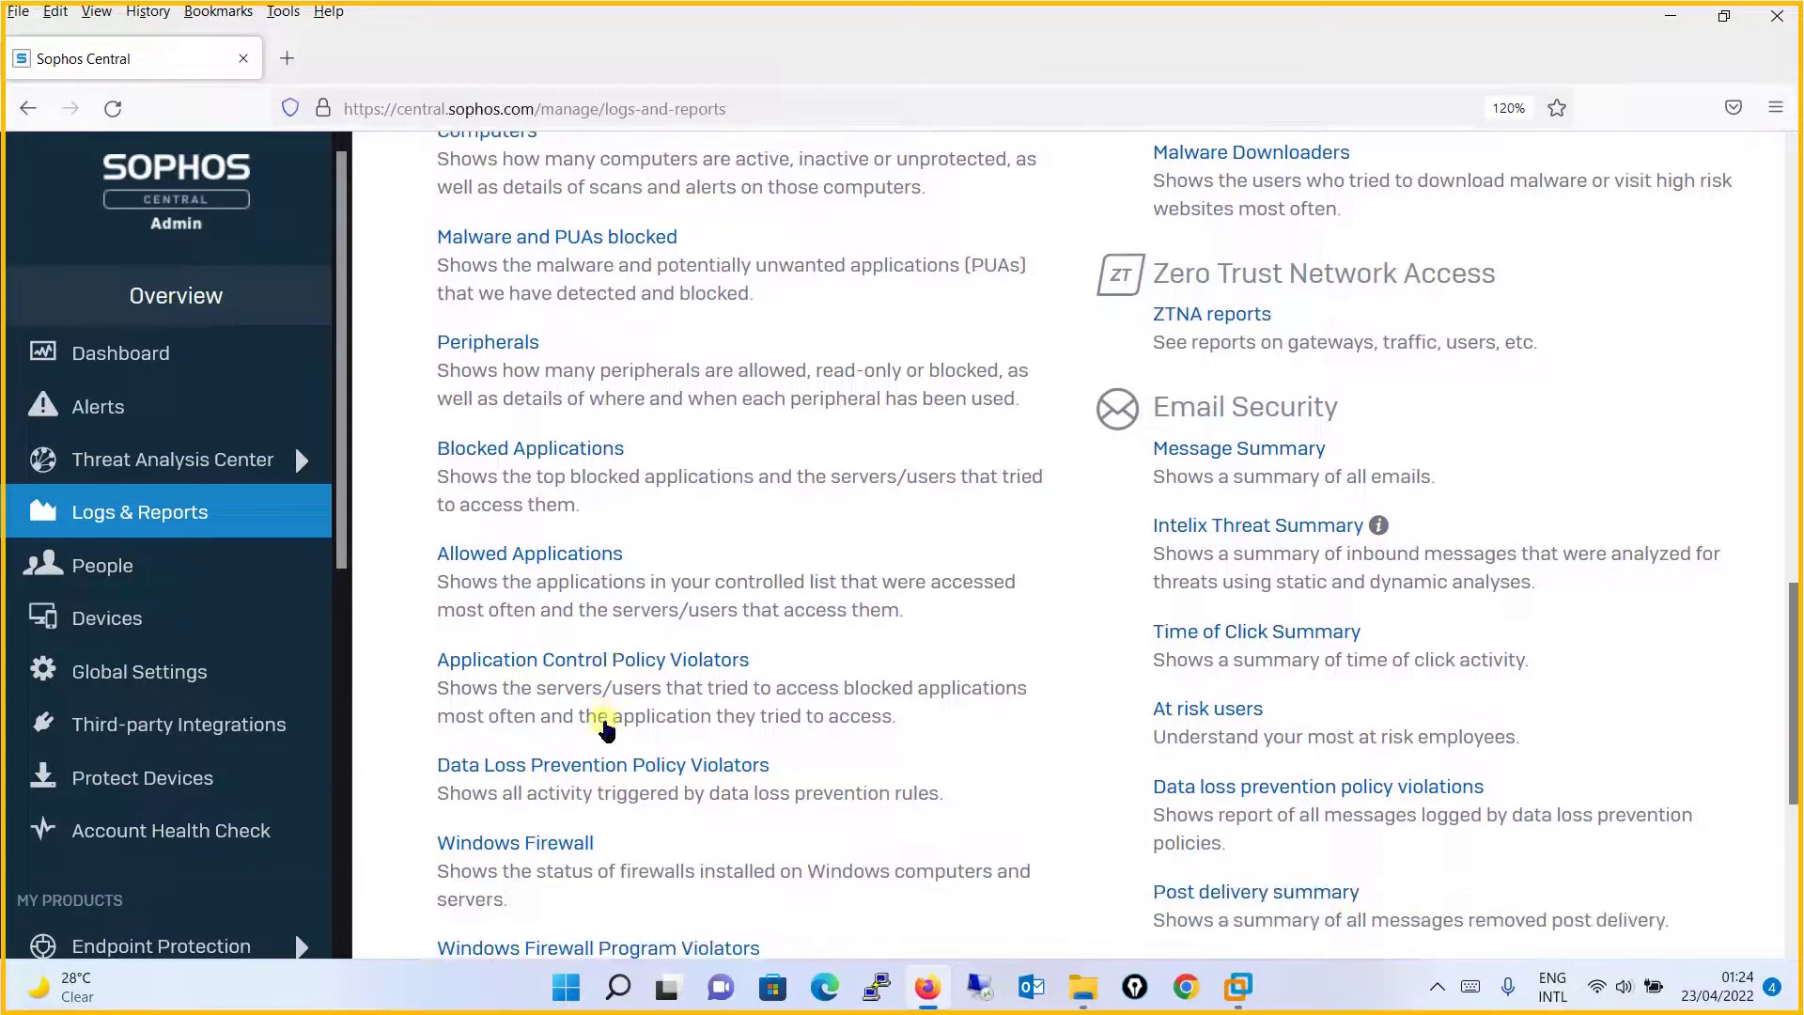
scroll(604, 725, down, 6)
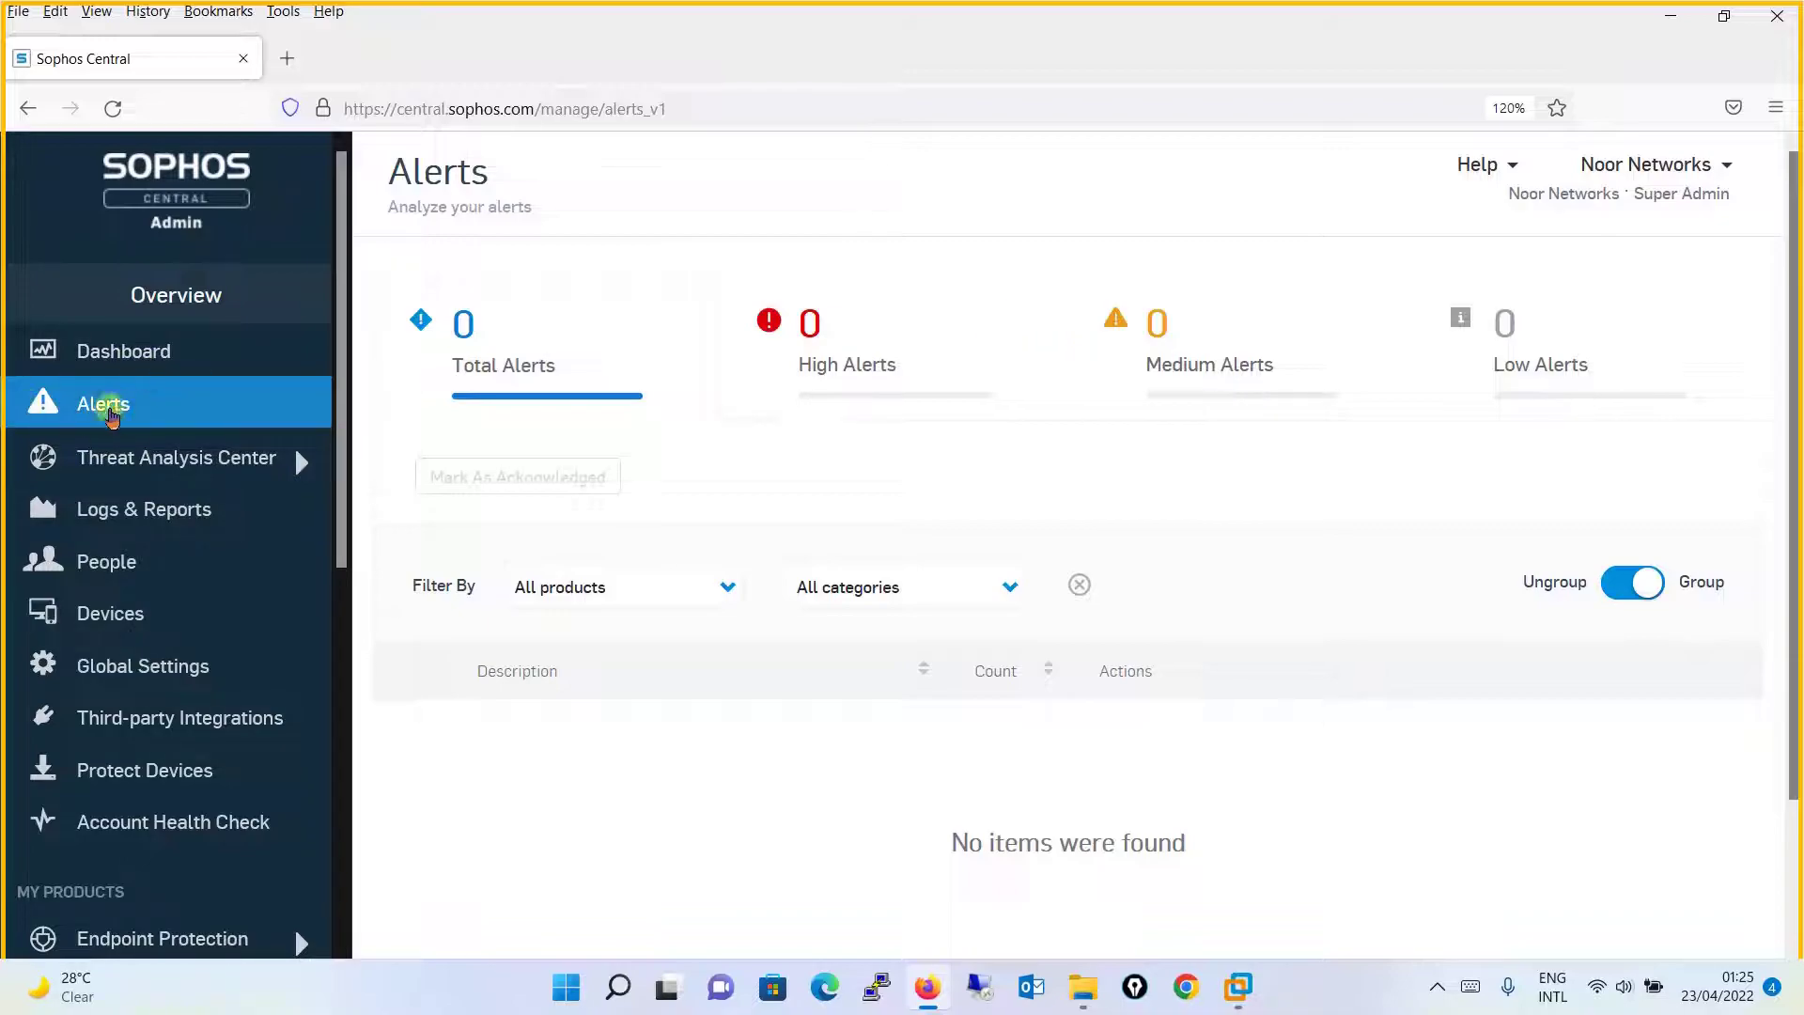
Refresh the empty Alerts list, then go to the Endpoint Protection dashboard under My Products
click(76, 411)
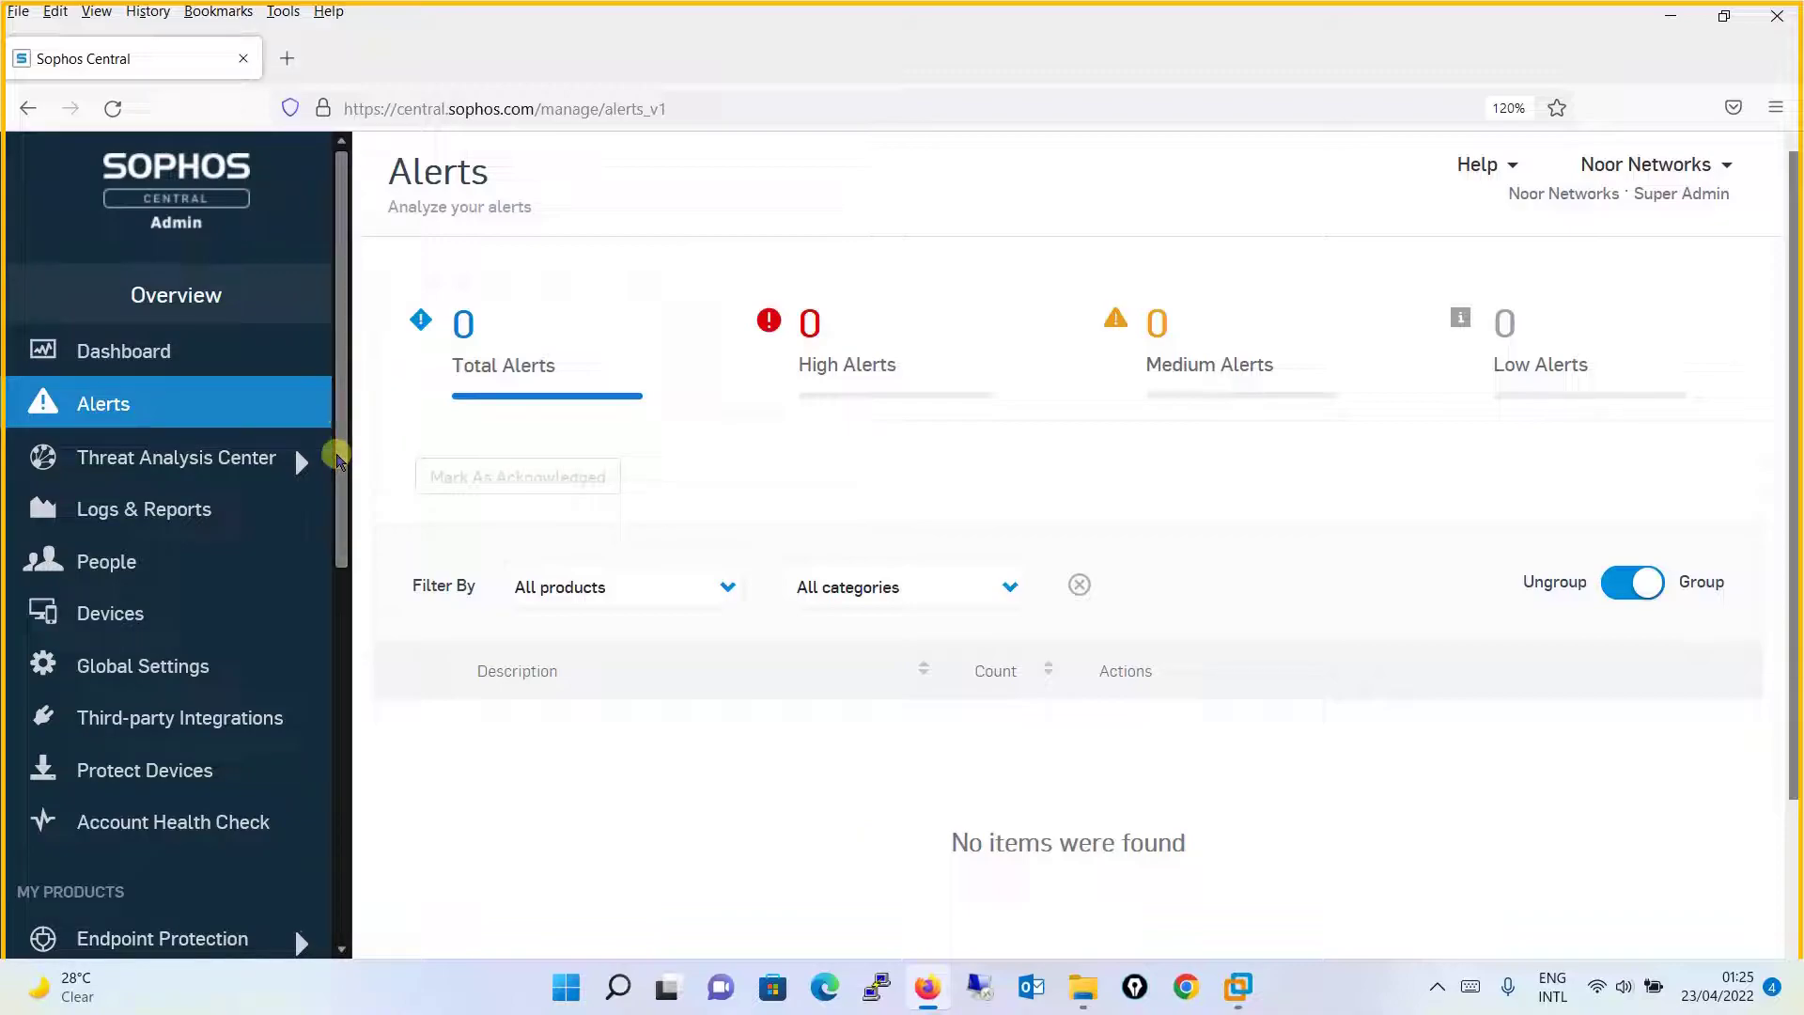
scroll(339, 479, down, 1)
scroll(339, 517, down, 2)
click(234, 700)
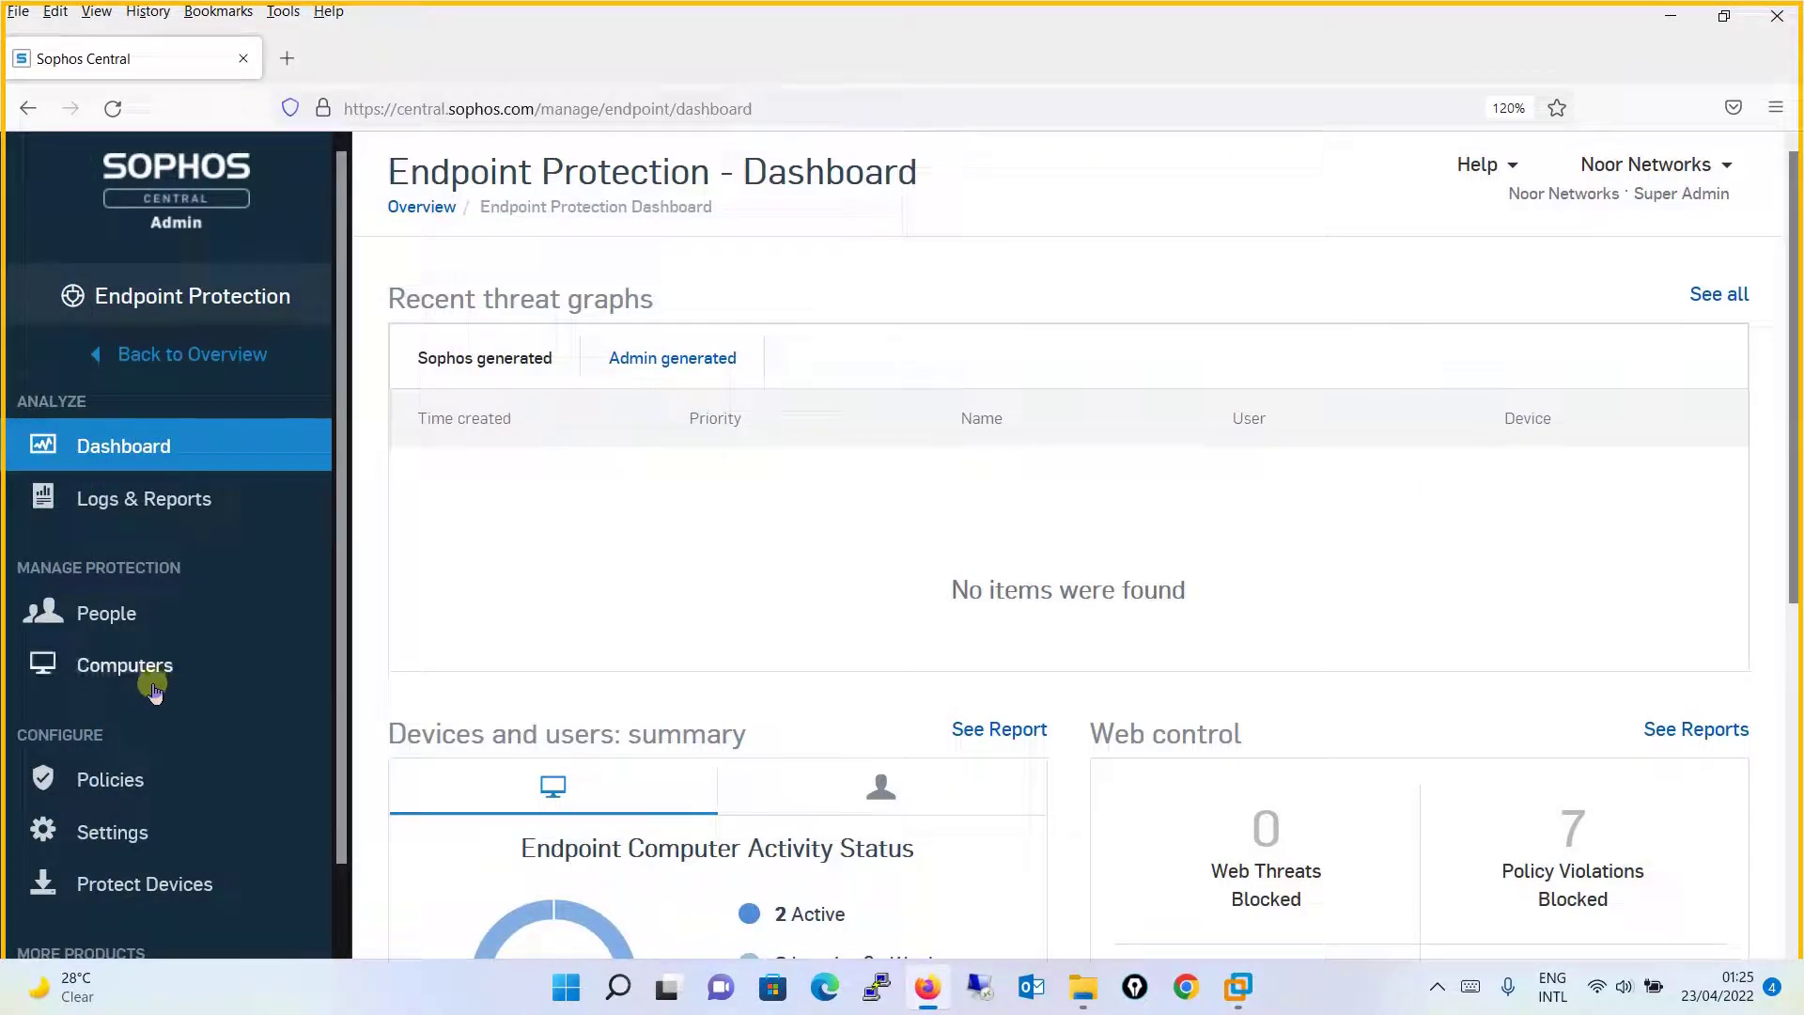
Open computer DESKTOP-9QT7J34 from Computers and review its 29 events, scrolling the table sideways
click(136, 669)
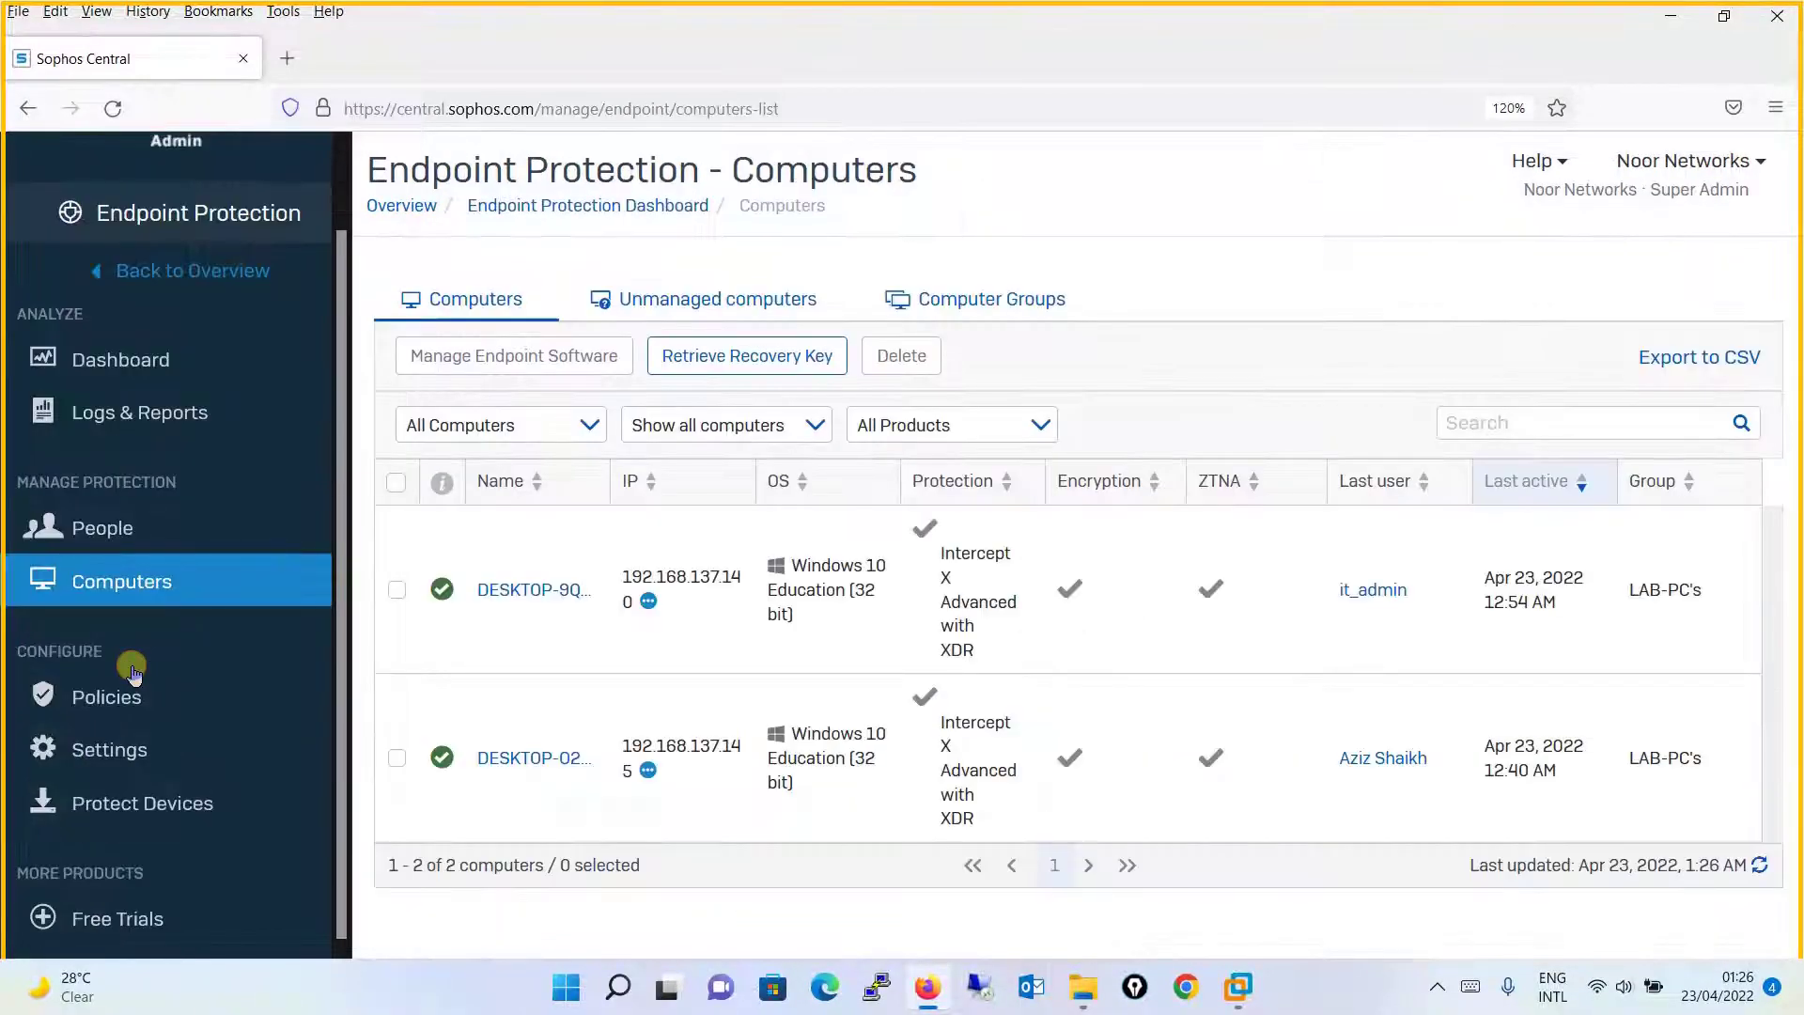
click(495, 601)
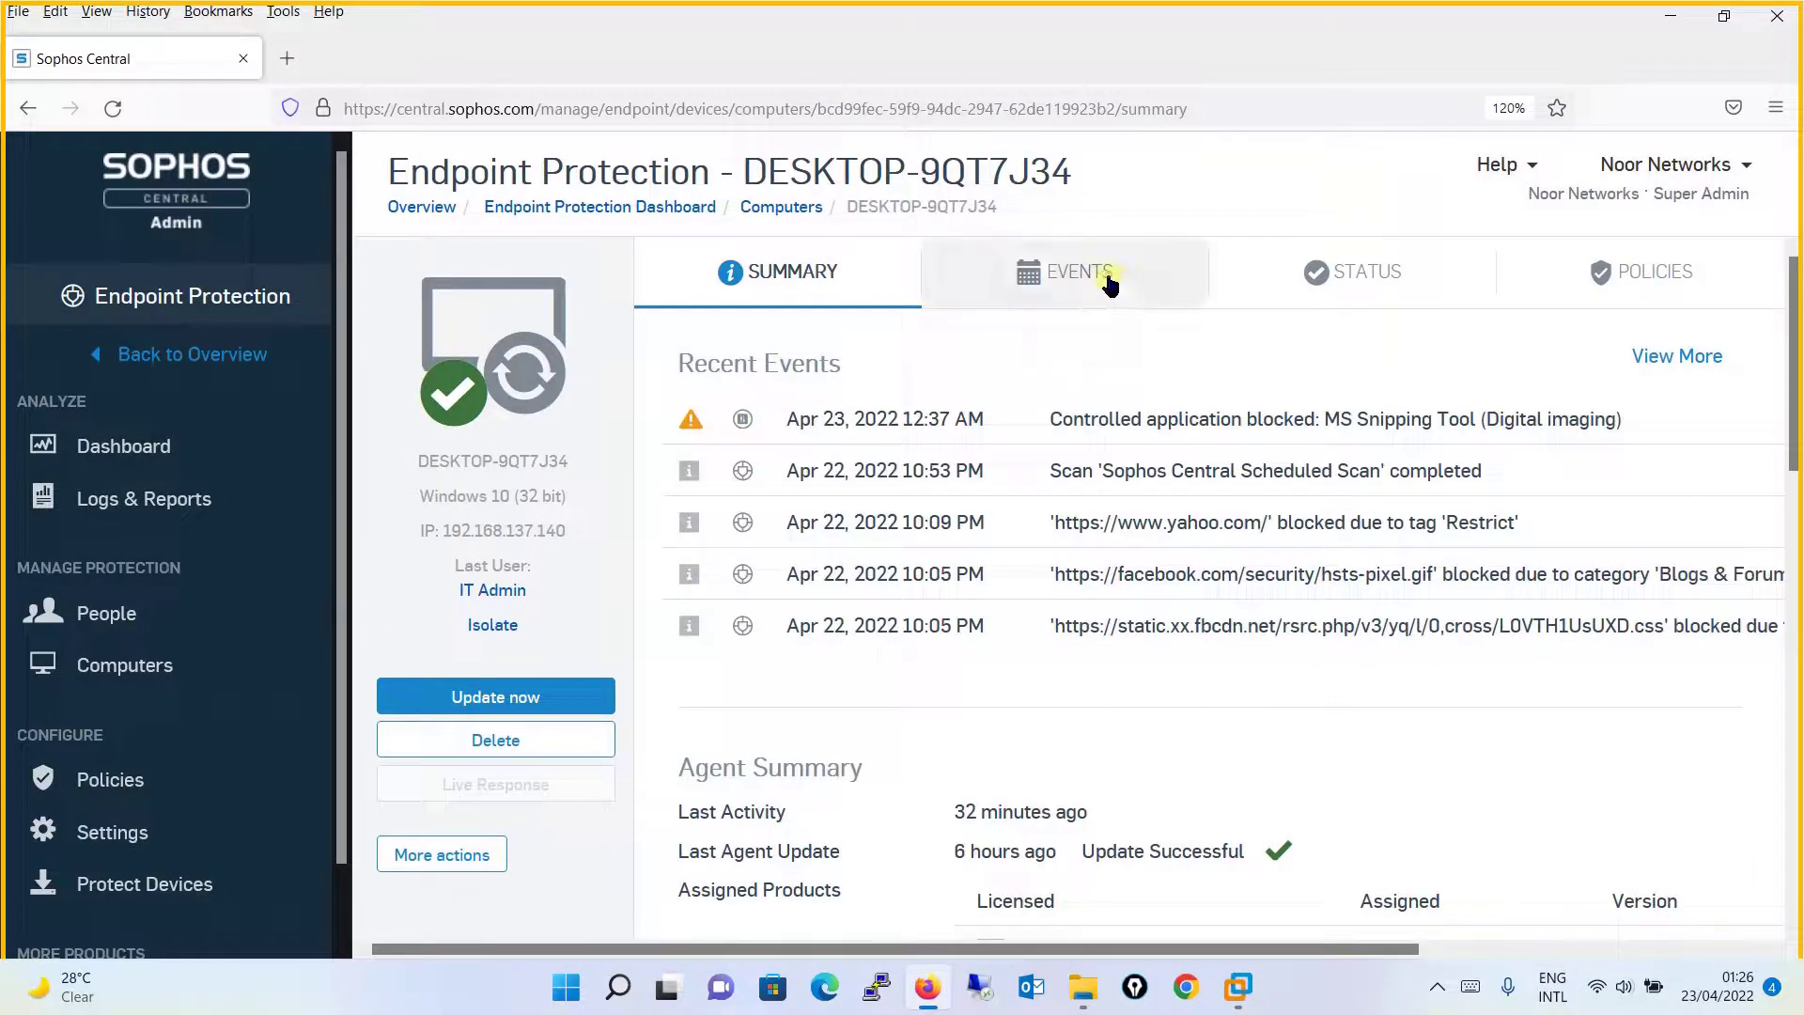
click(1108, 274)
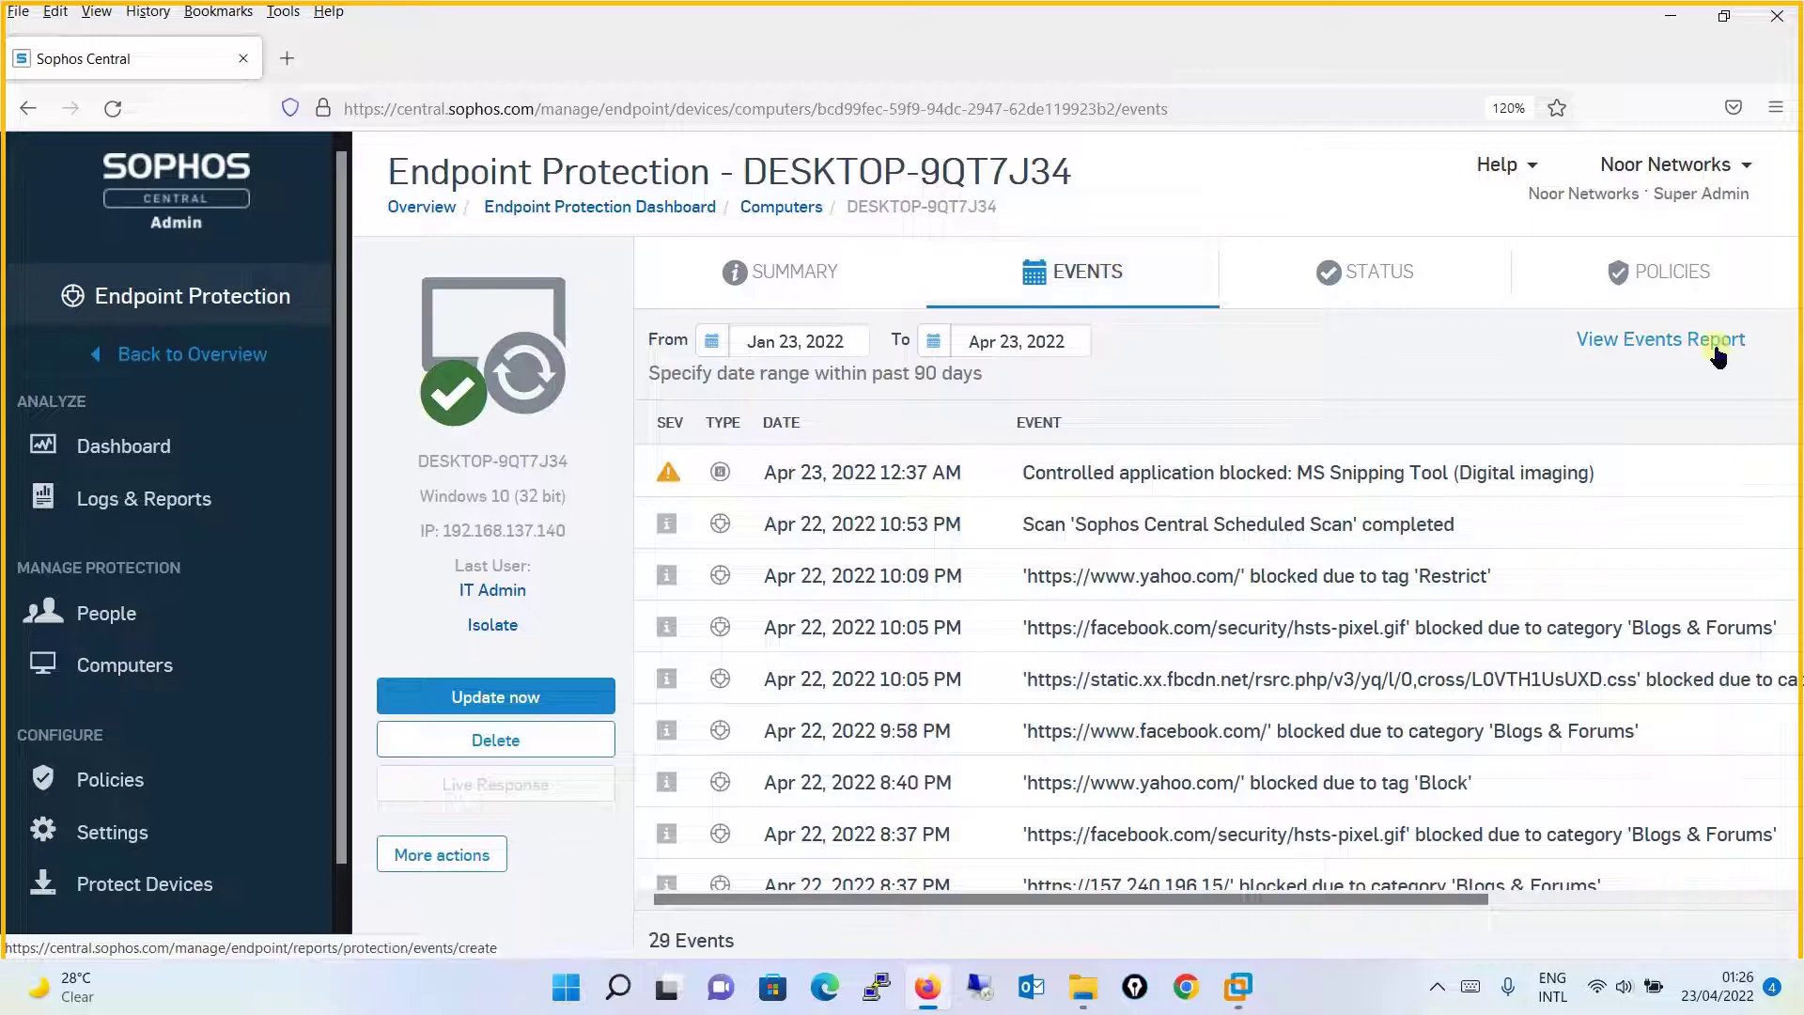
drag(1358, 904, 1432, 903)
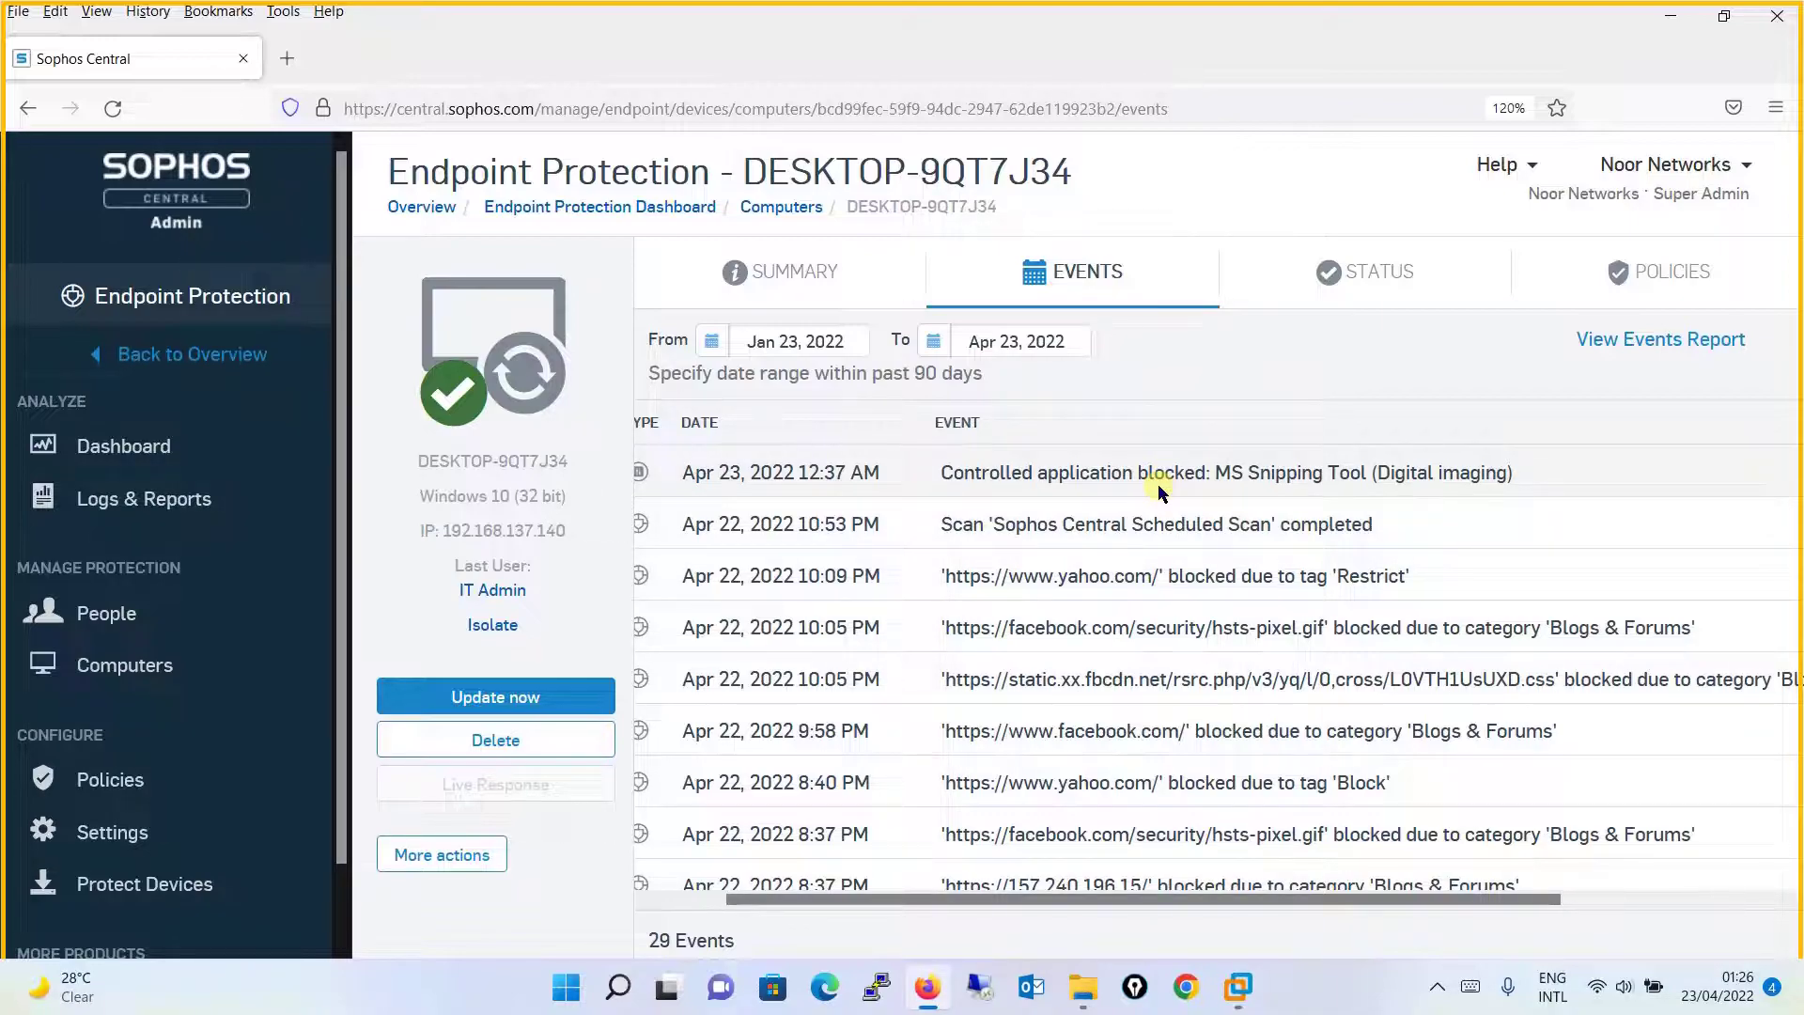
drag(1214, 902, 955, 900)
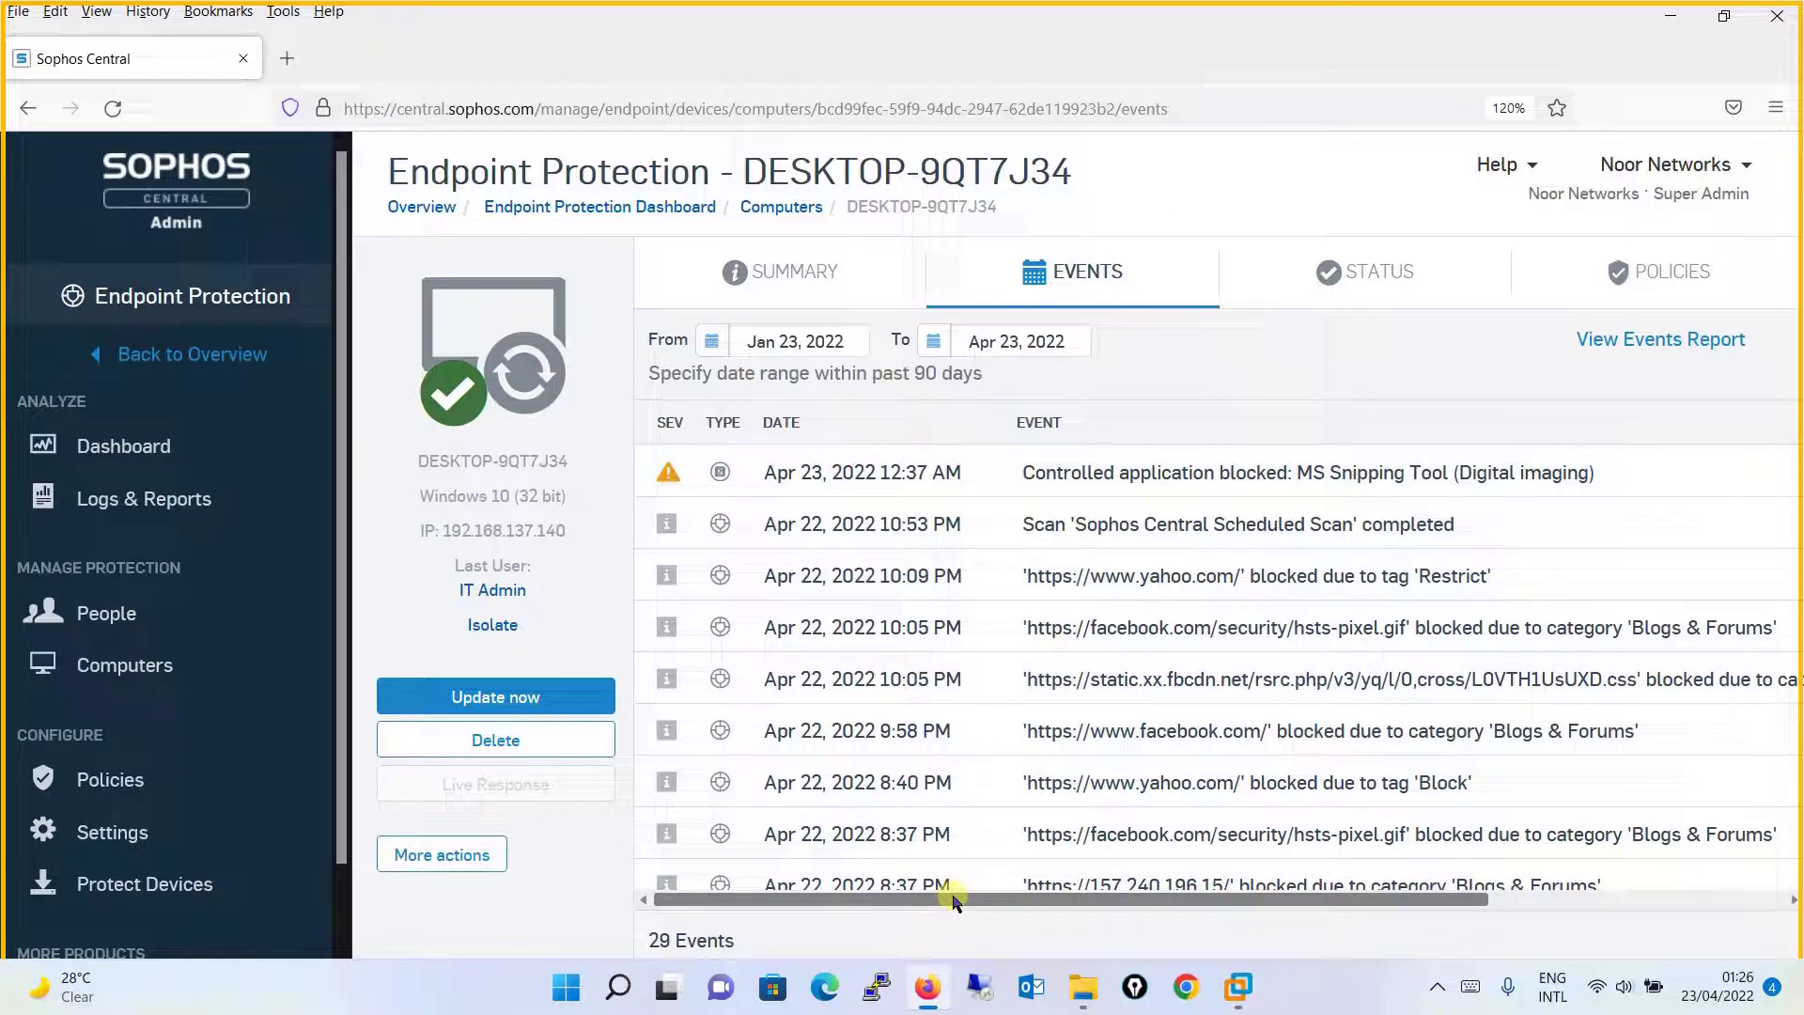